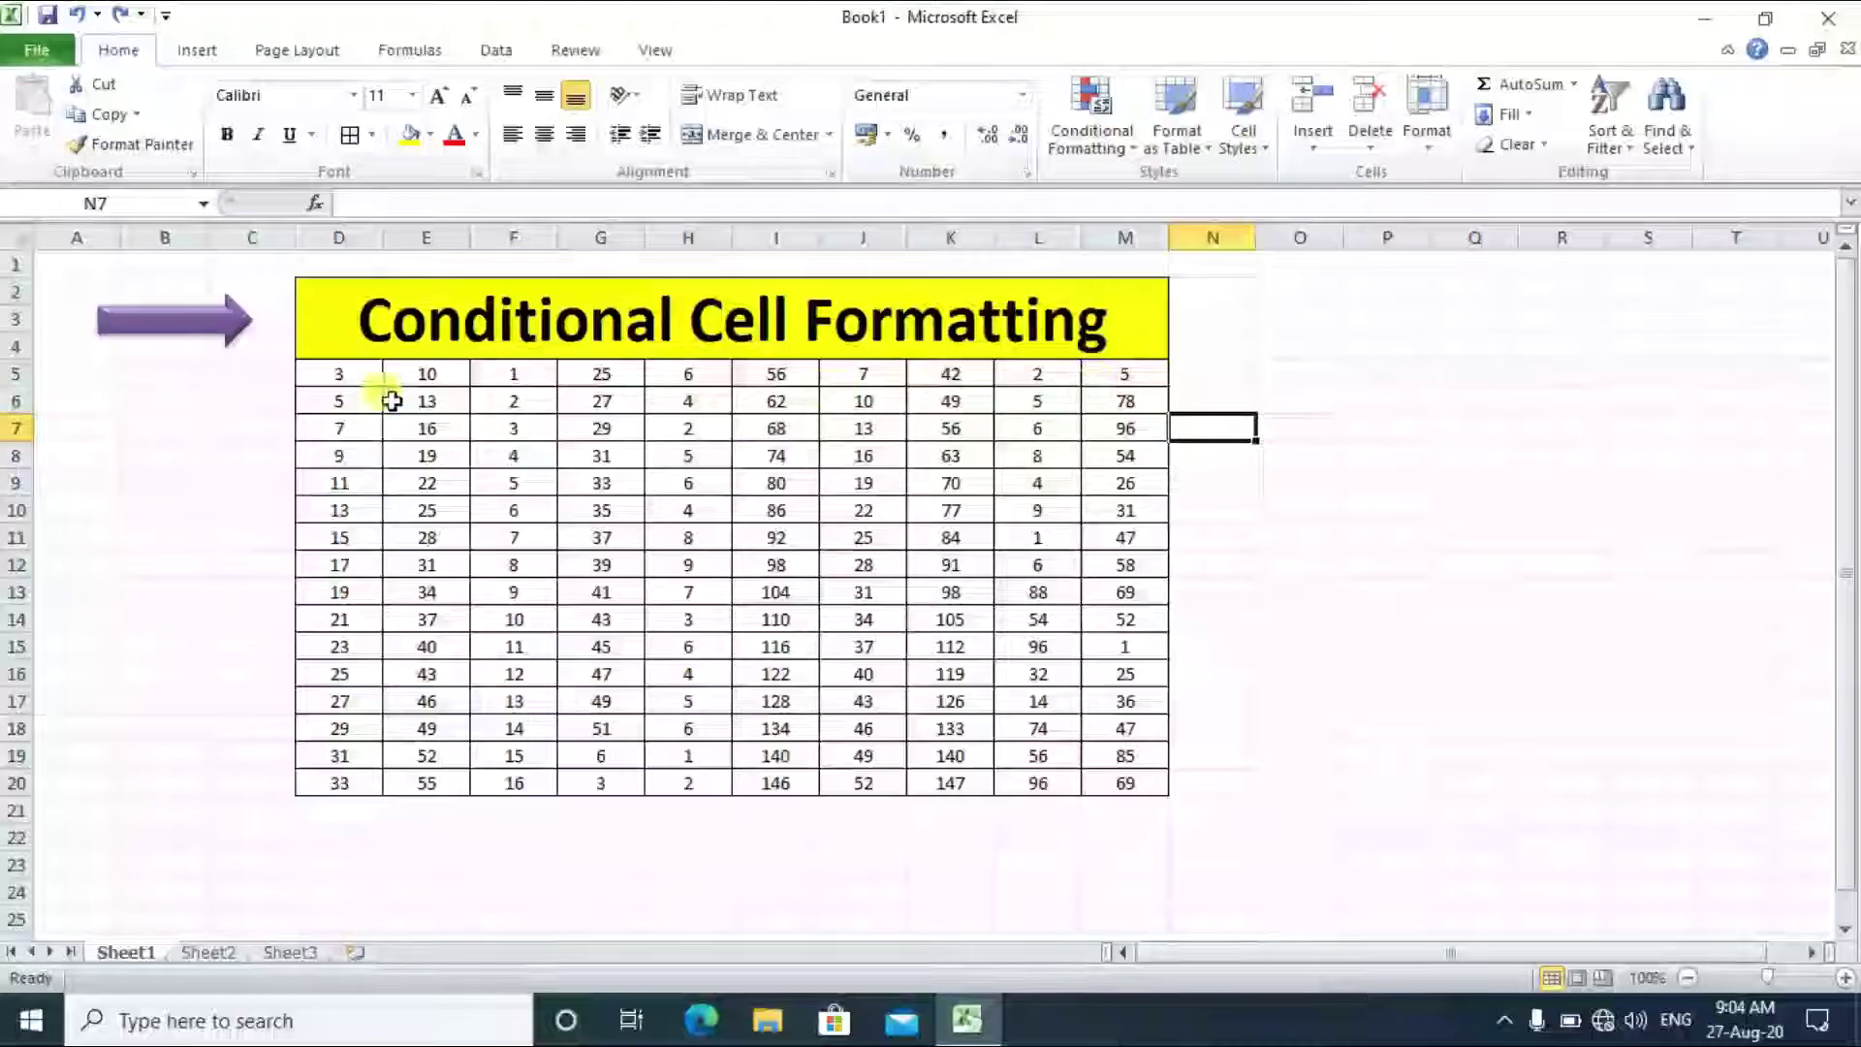
Set up a Greater Than highlight rule for cells D5:M20 with a threshold of 26
drag(354, 378, 1137, 789)
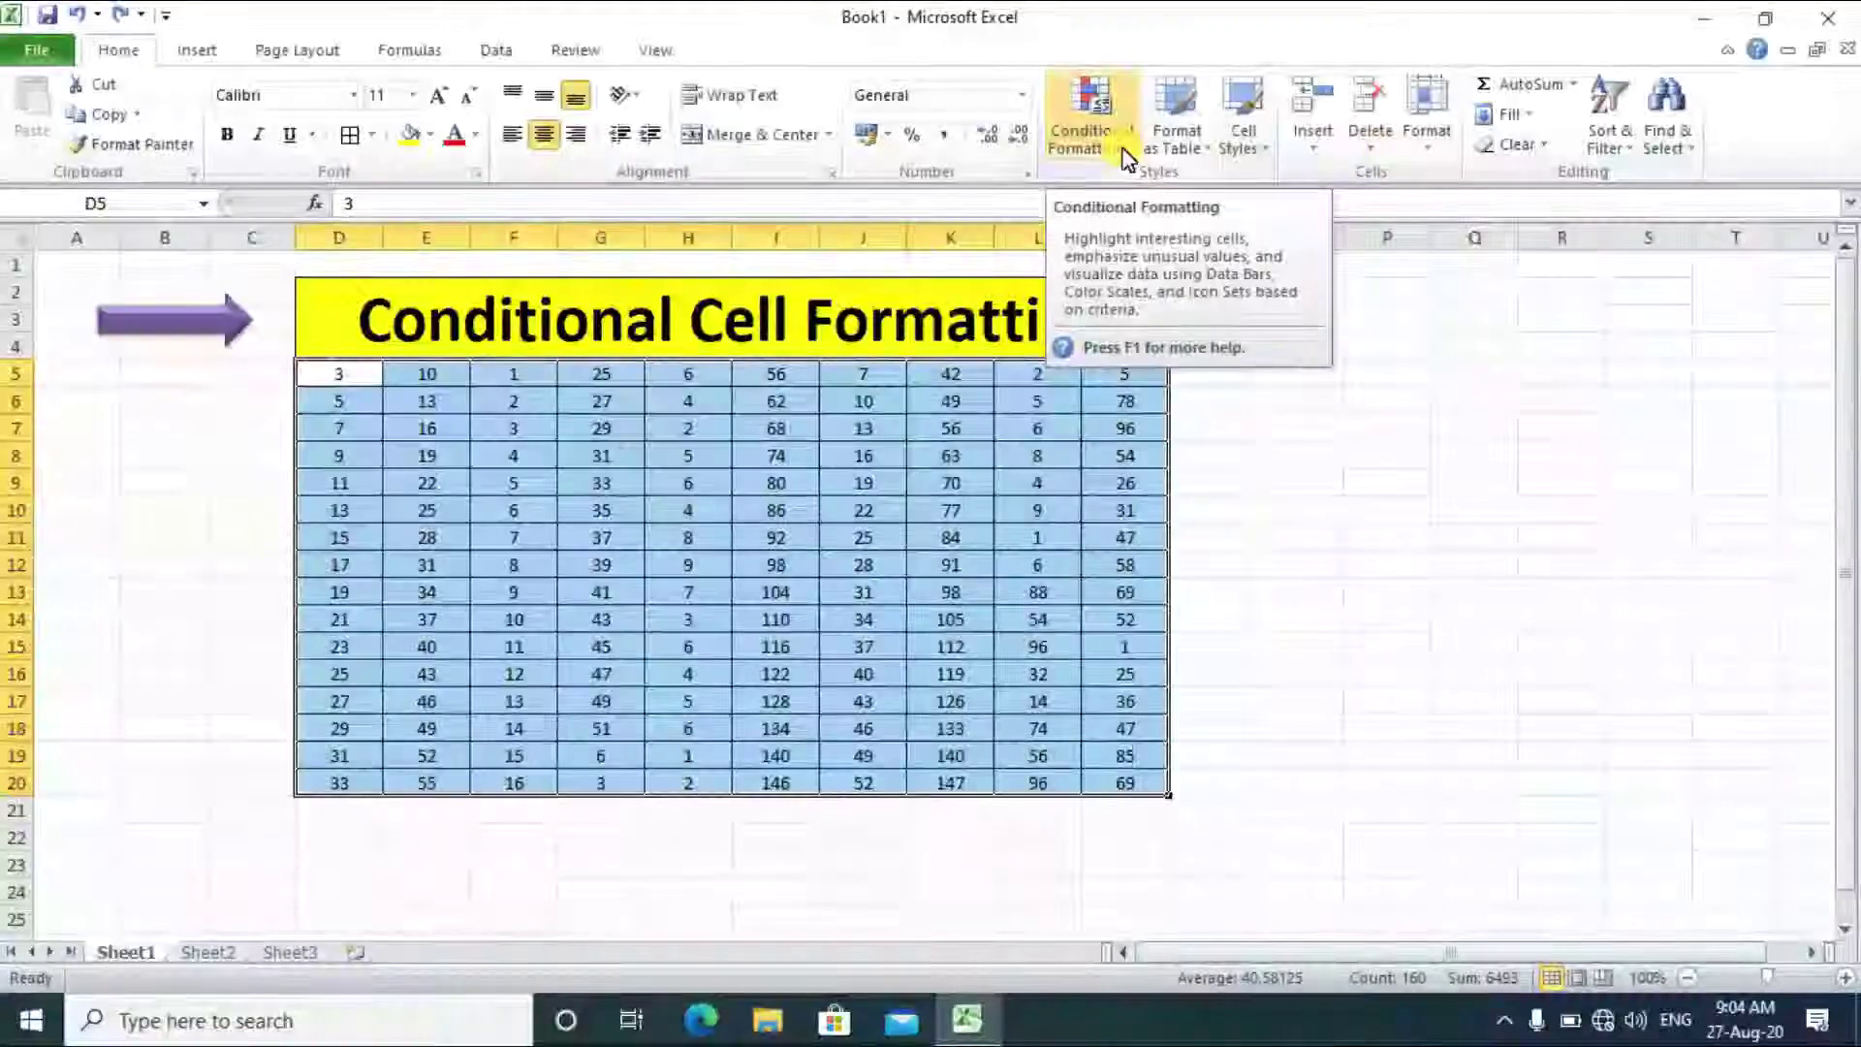
click(1422, 305)
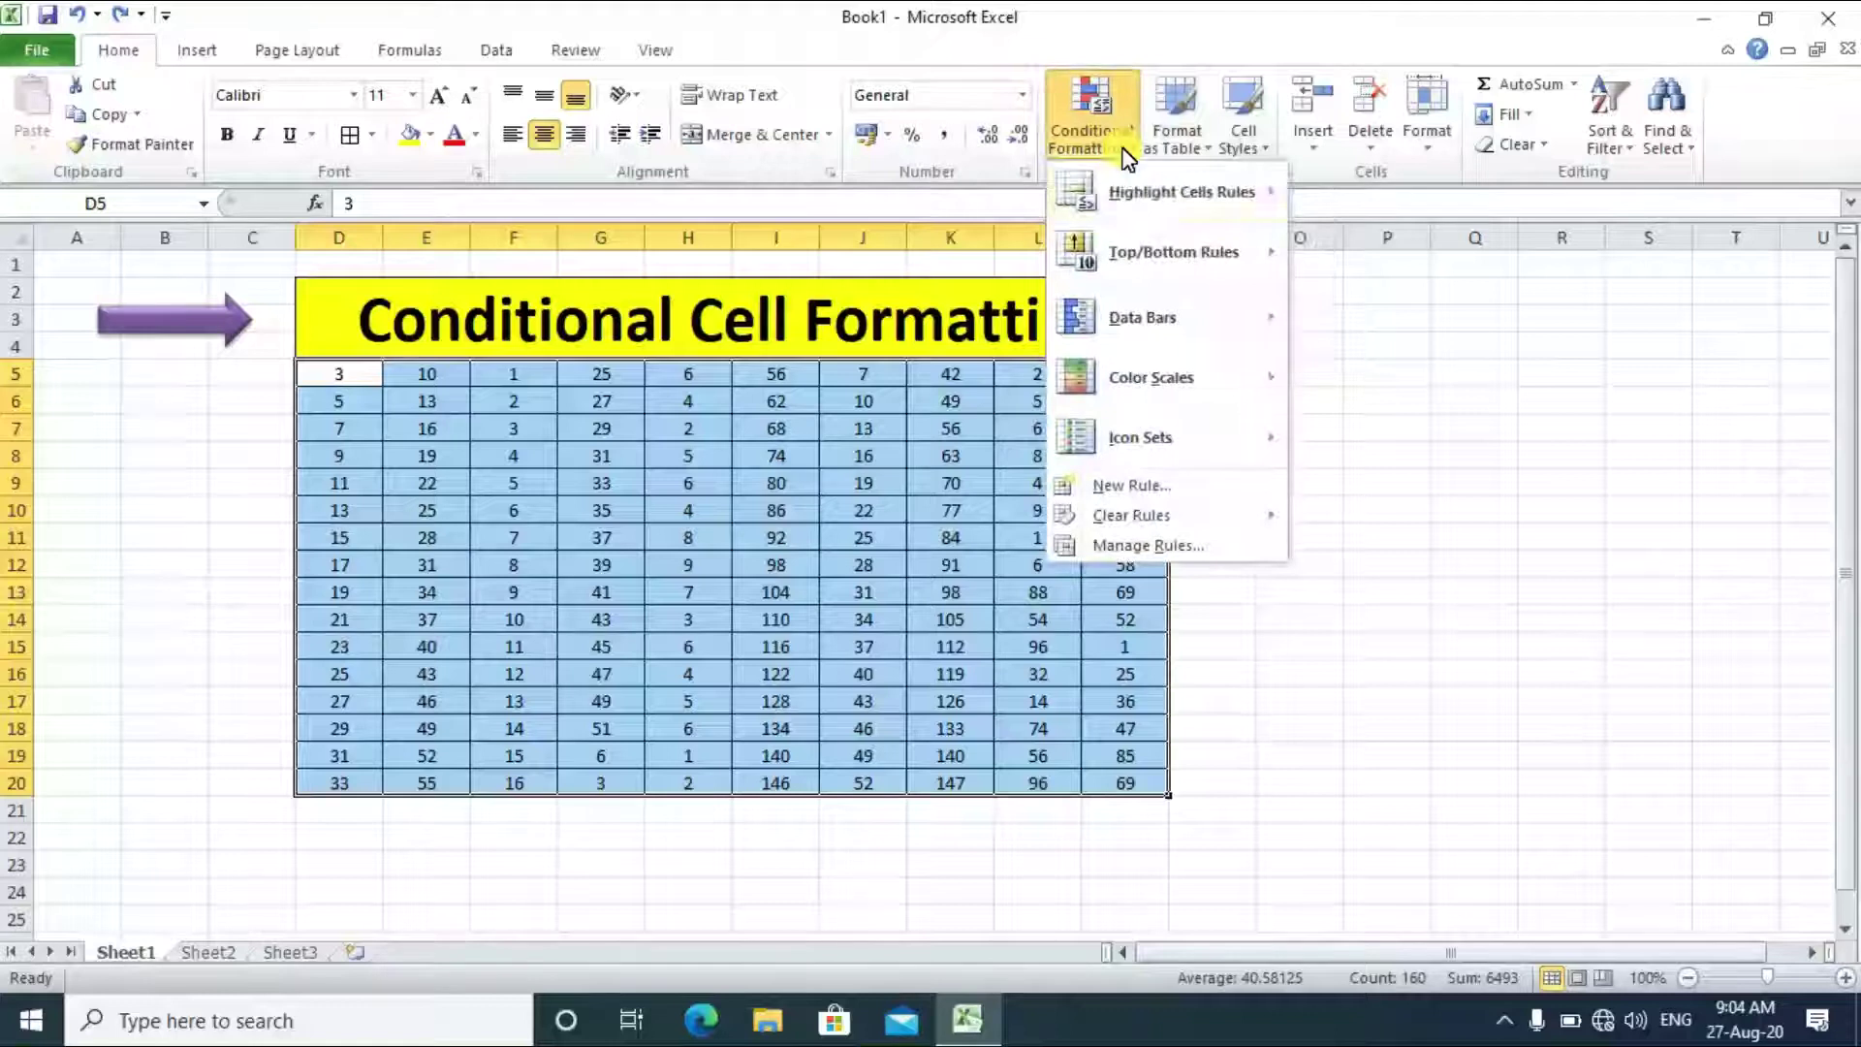
mouse_move(1142, 197)
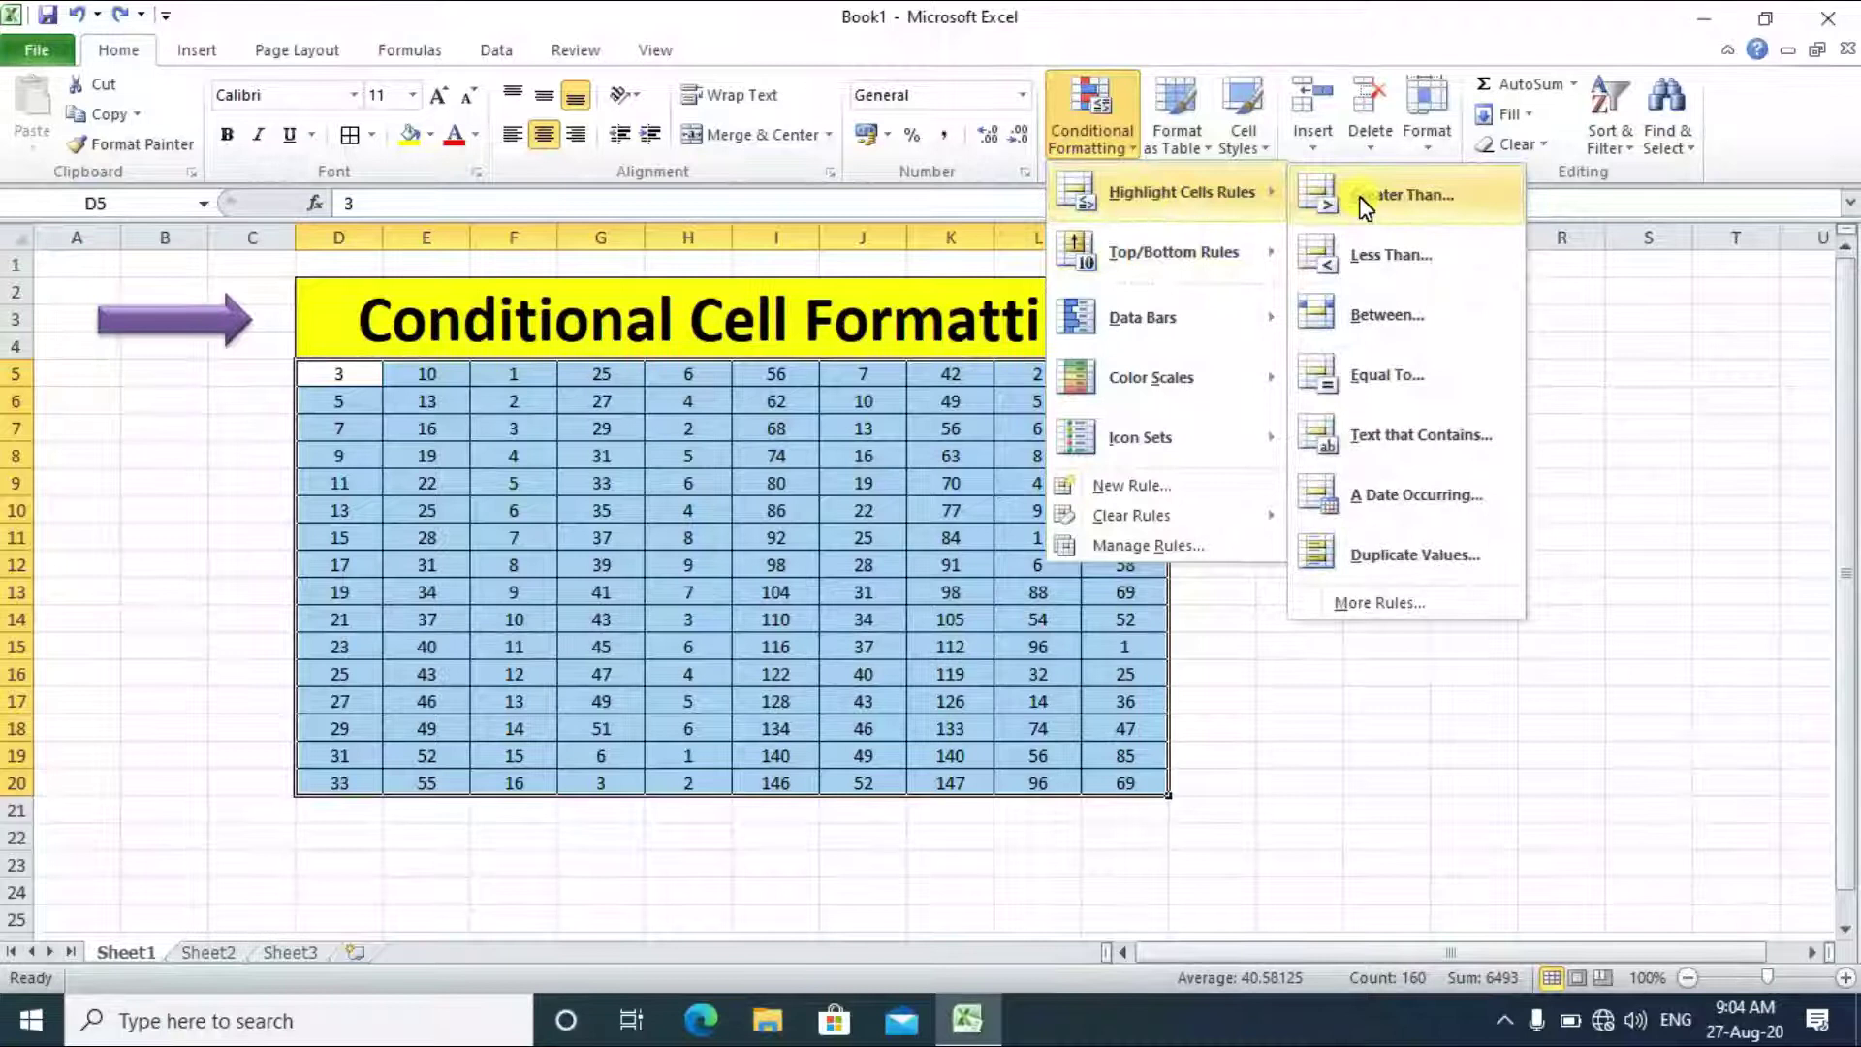
click(1365, 199)
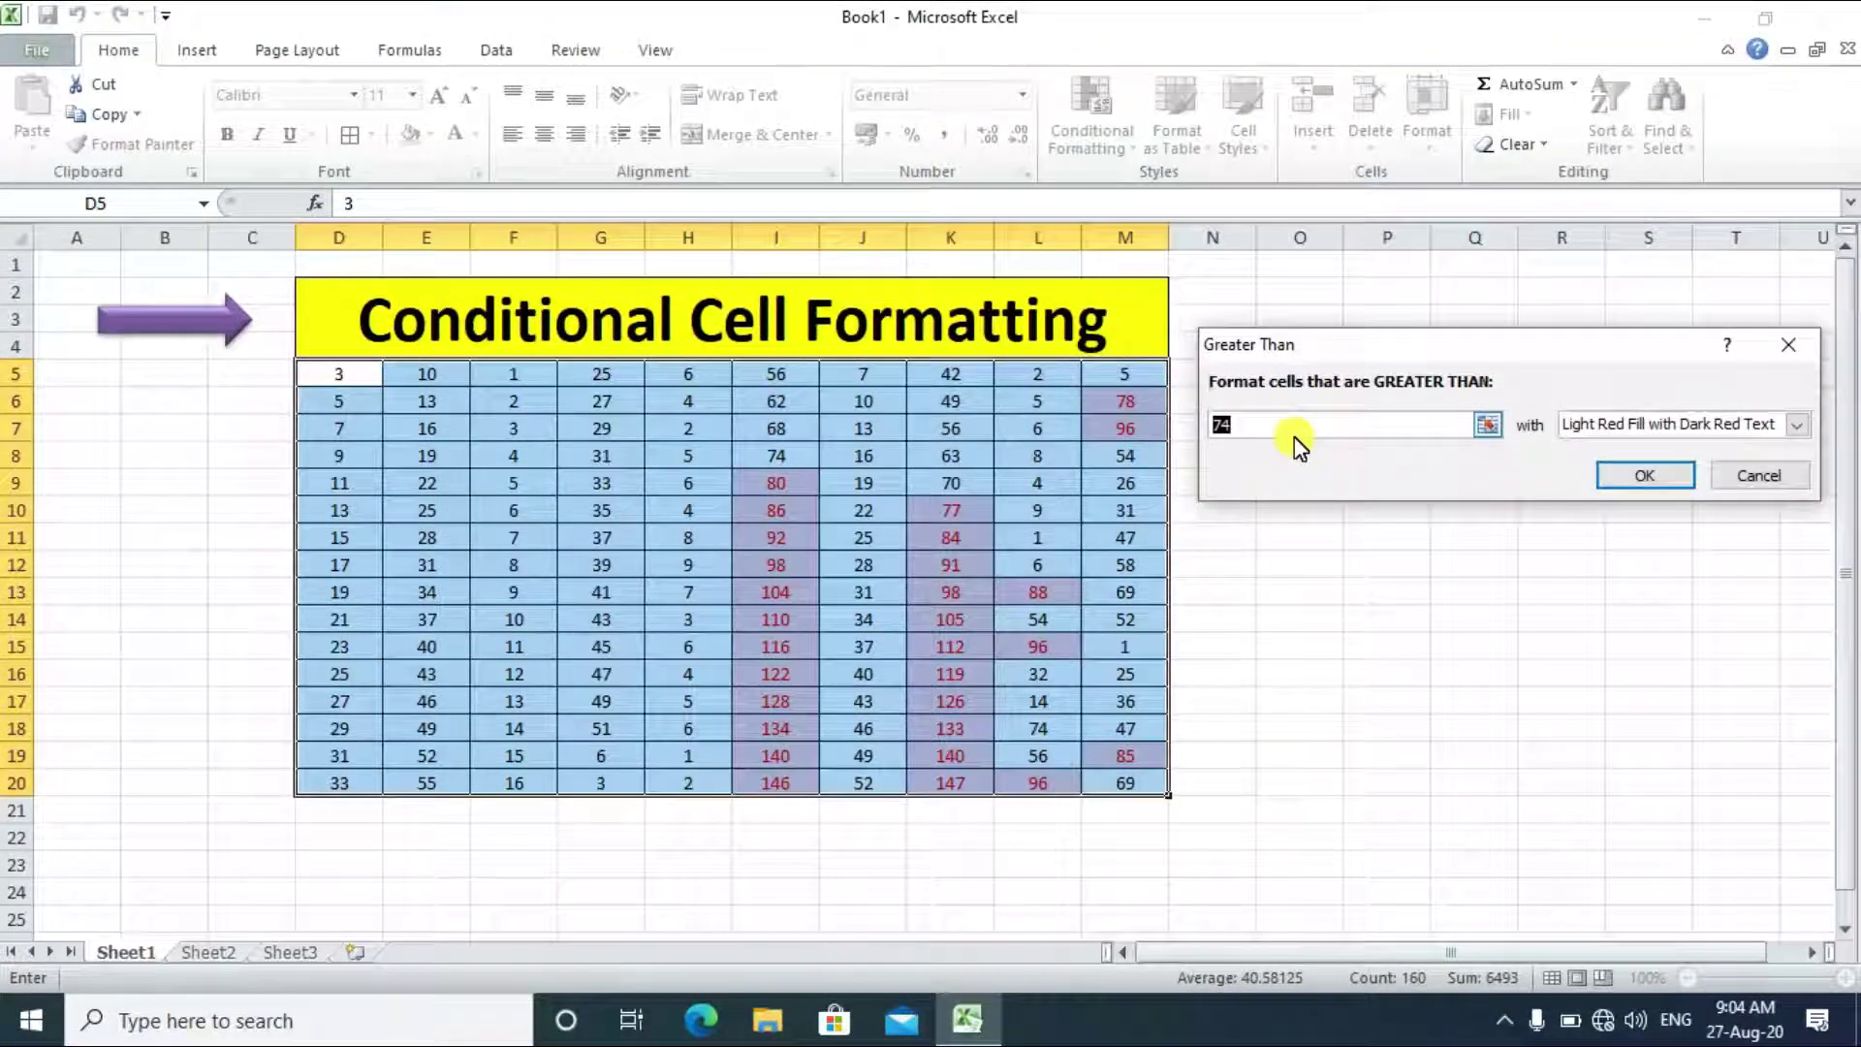
key(BackSpace)
text(26)
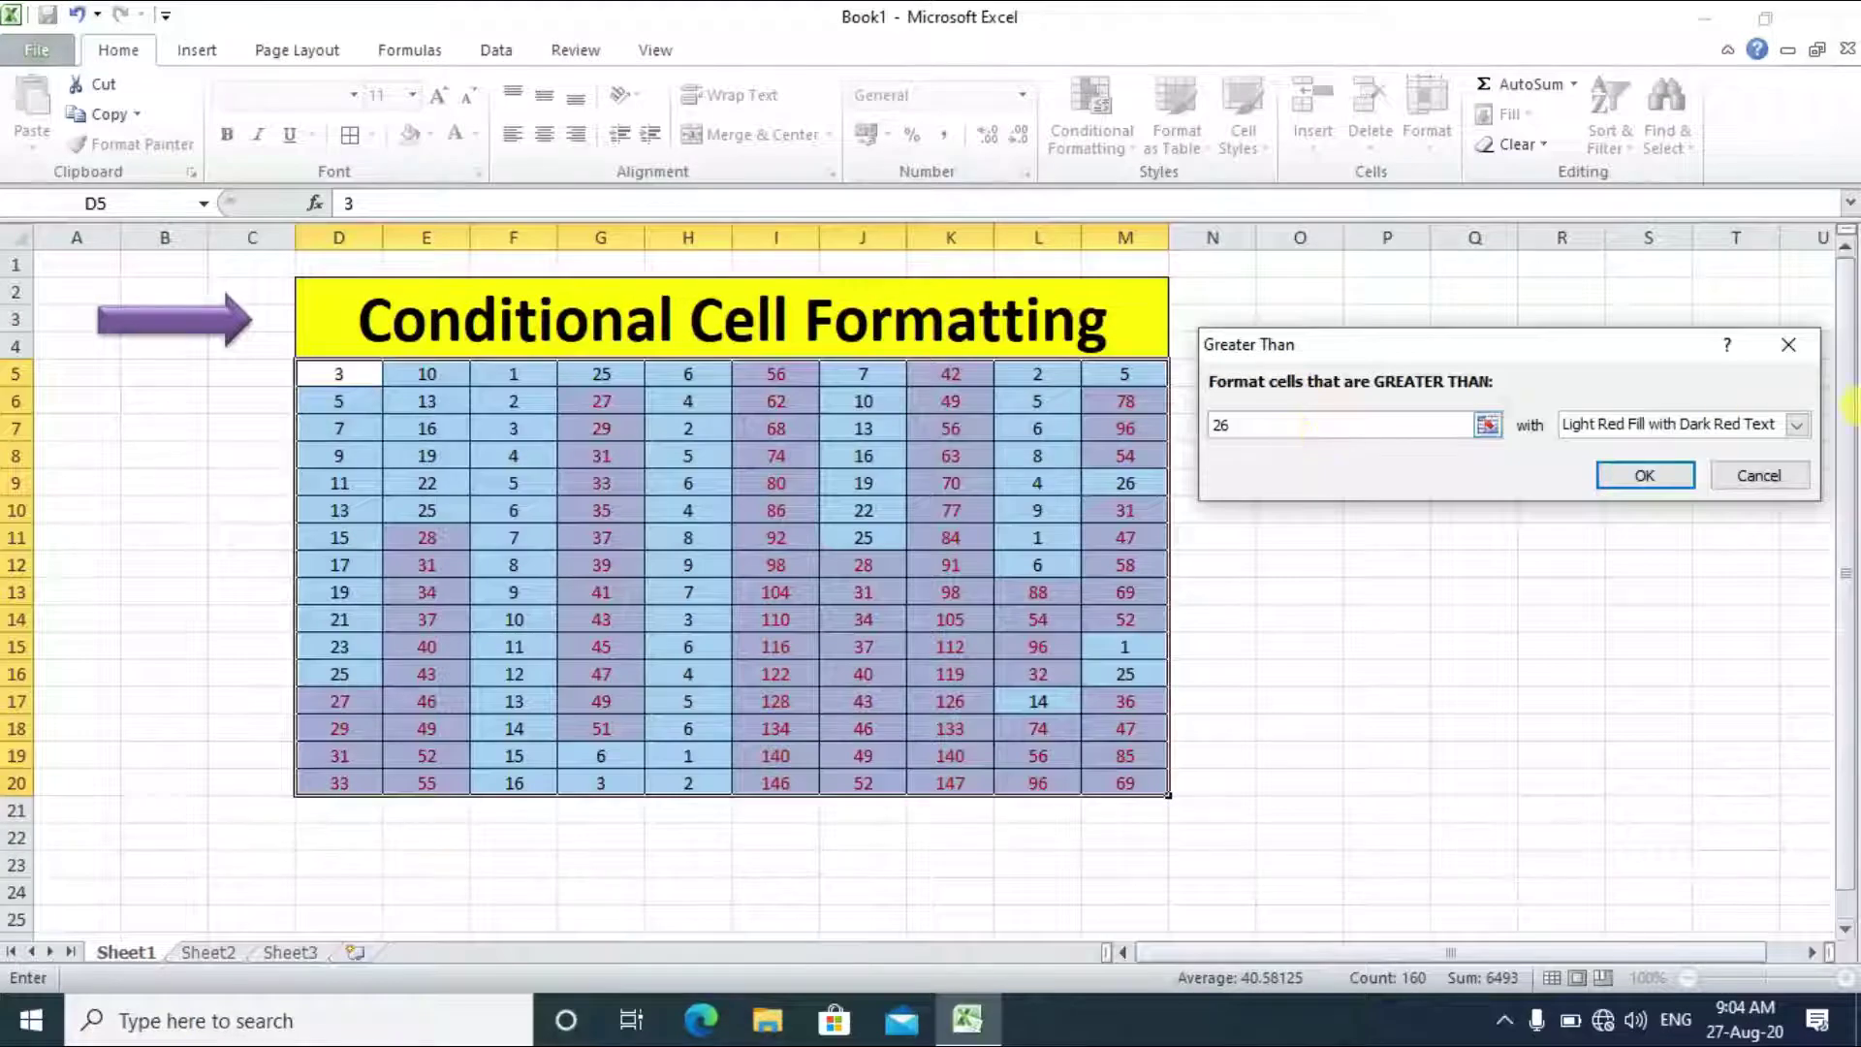
Try the yellow and green fill formats for the Greater Than rule and apply it with Light Red Fill with Dark Red Text
click(1796, 434)
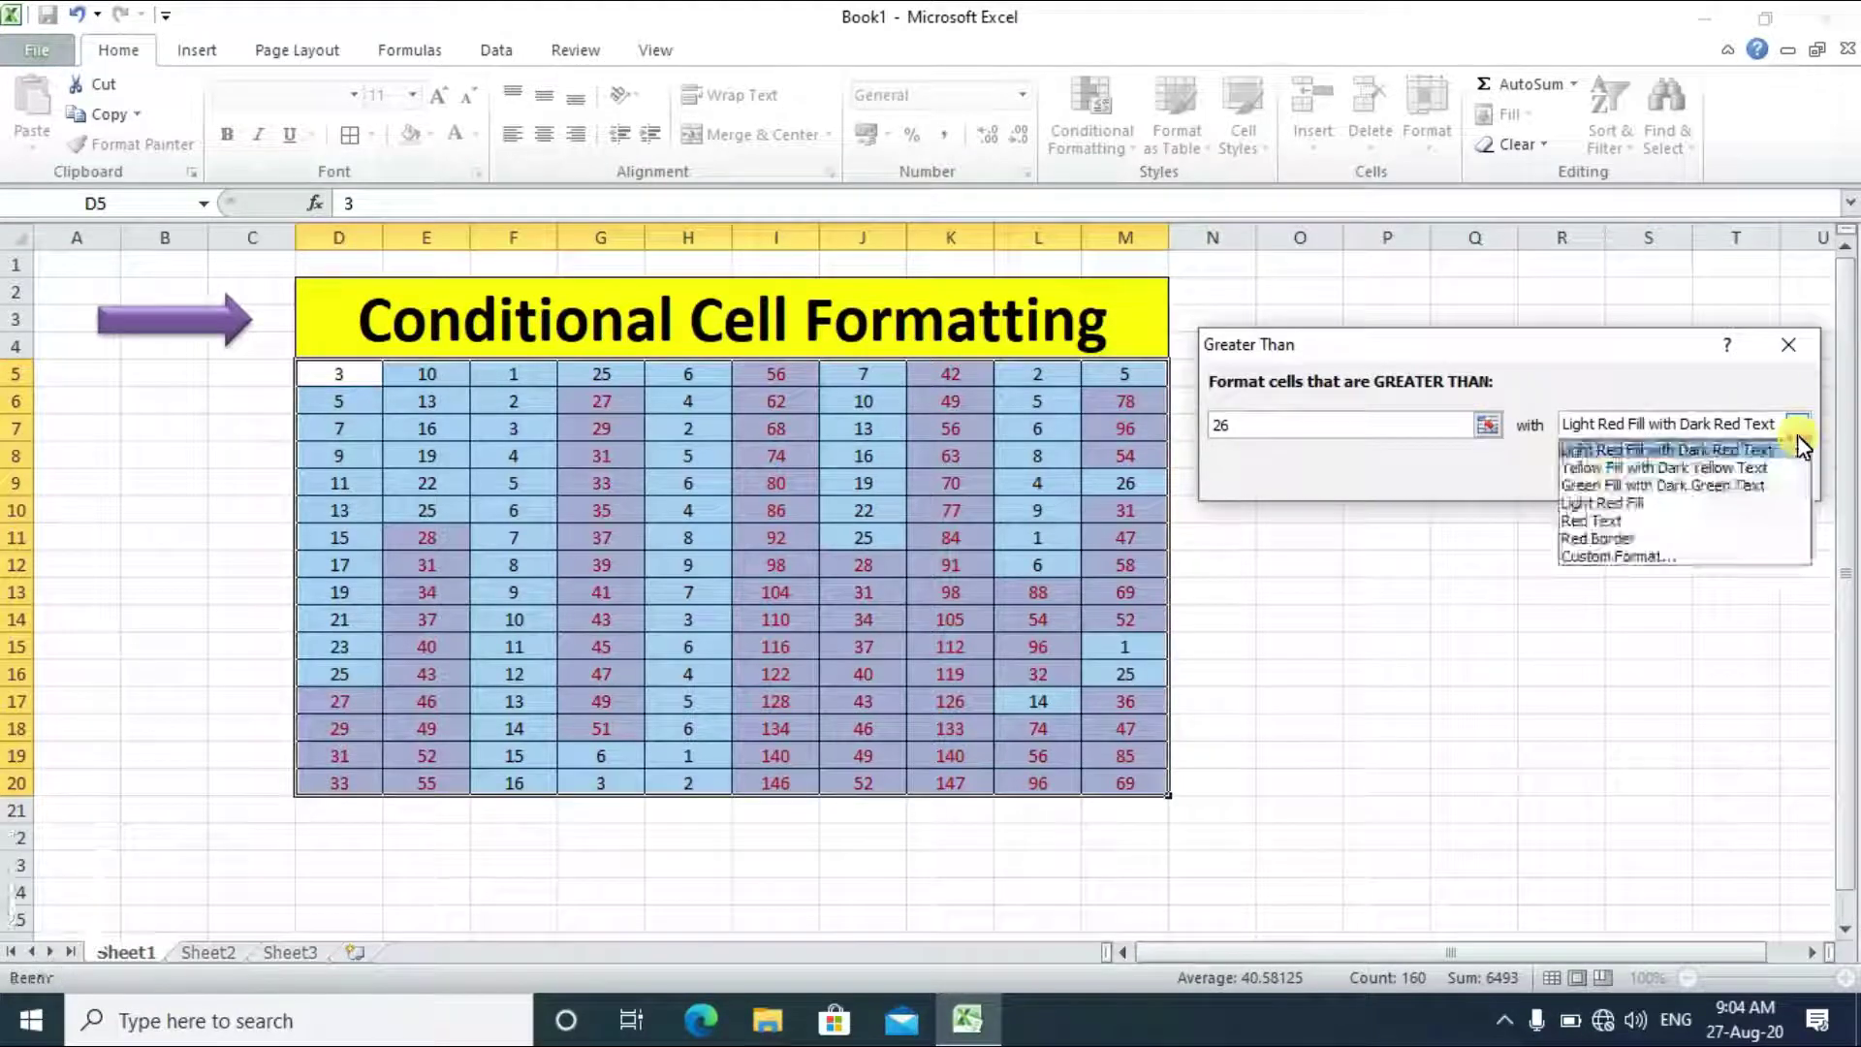
click(1774, 464)
click(1795, 424)
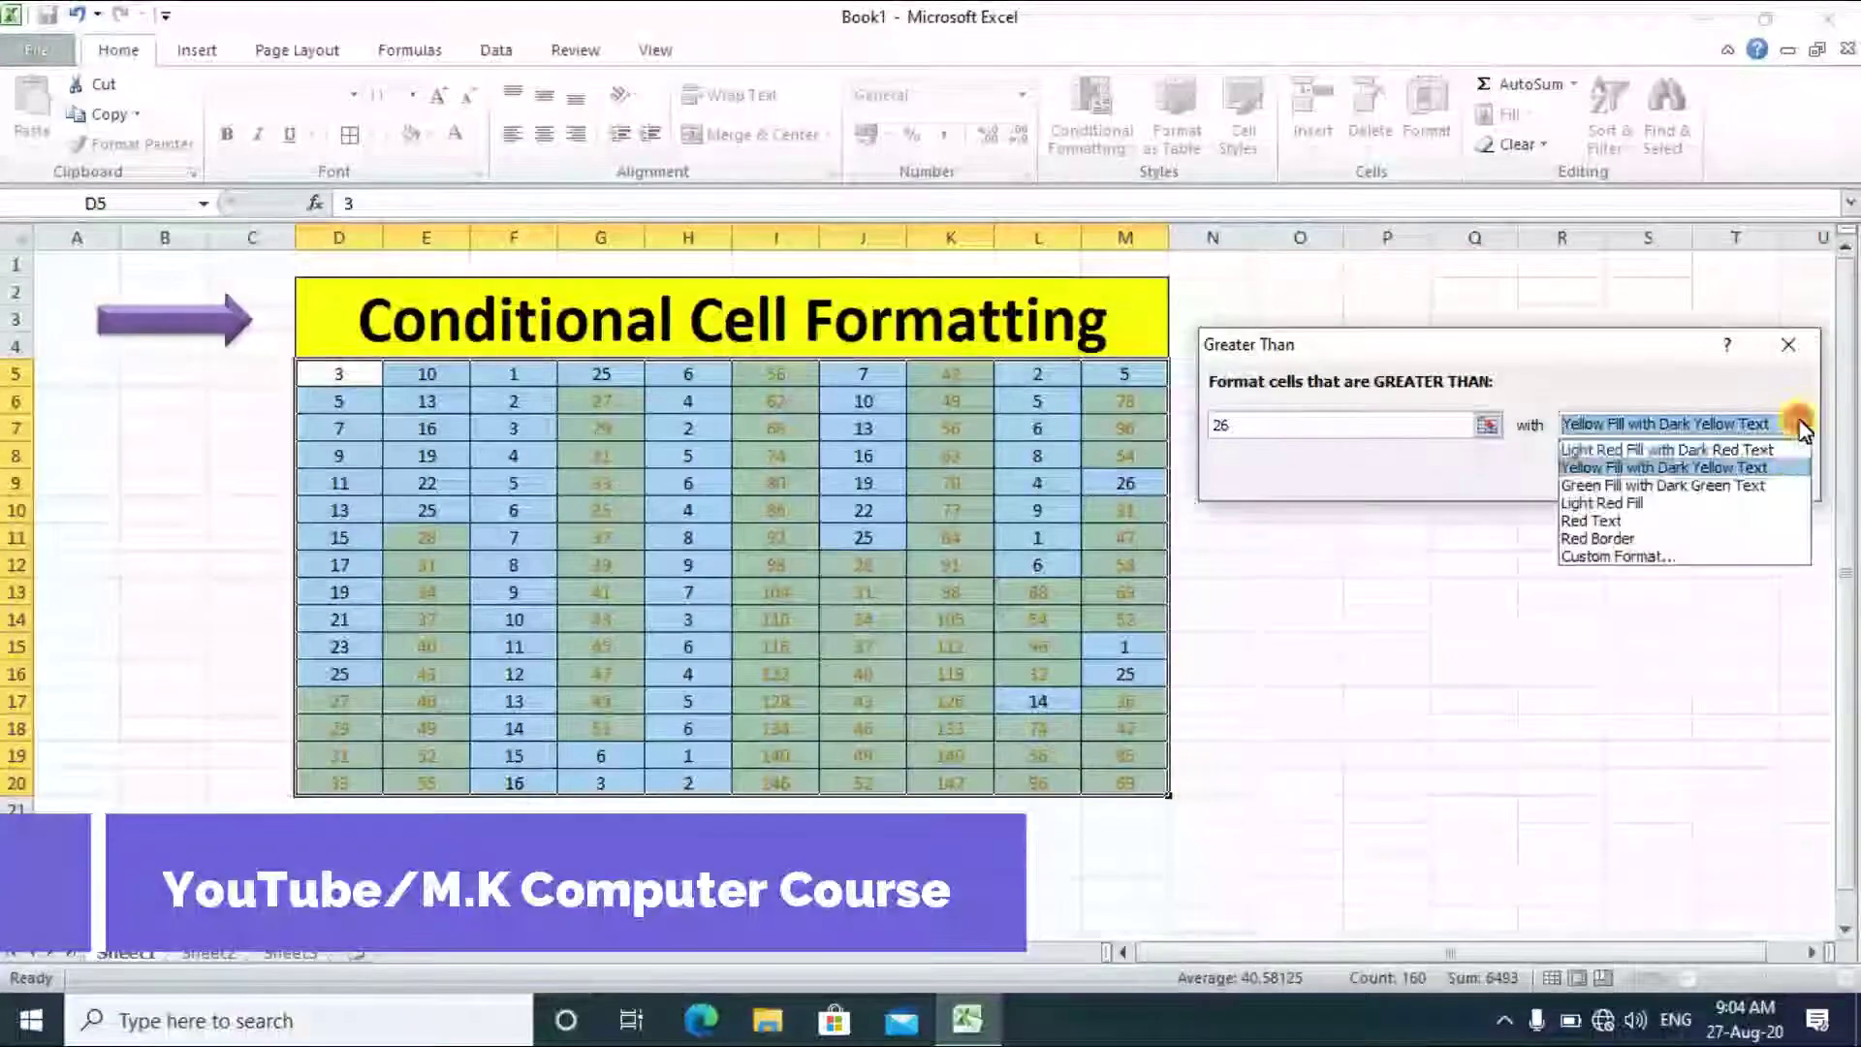
click(1765, 480)
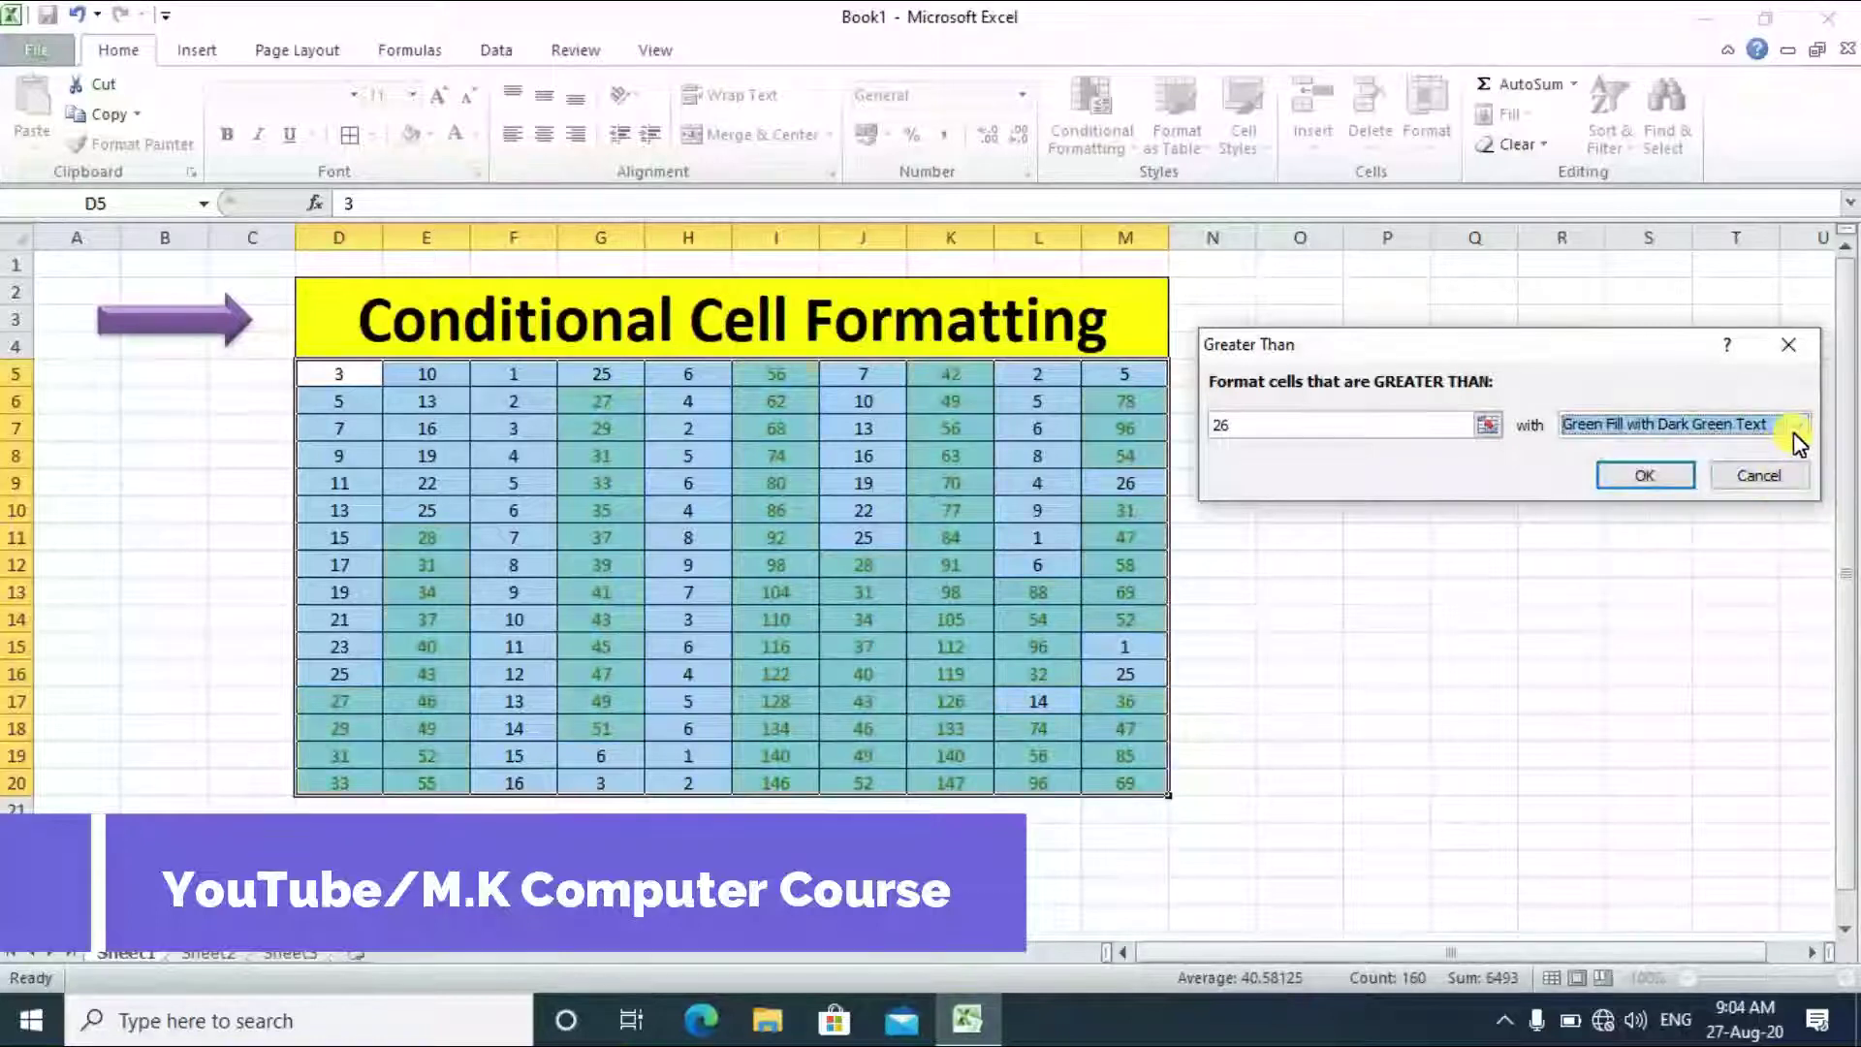
click(1795, 429)
click(1756, 447)
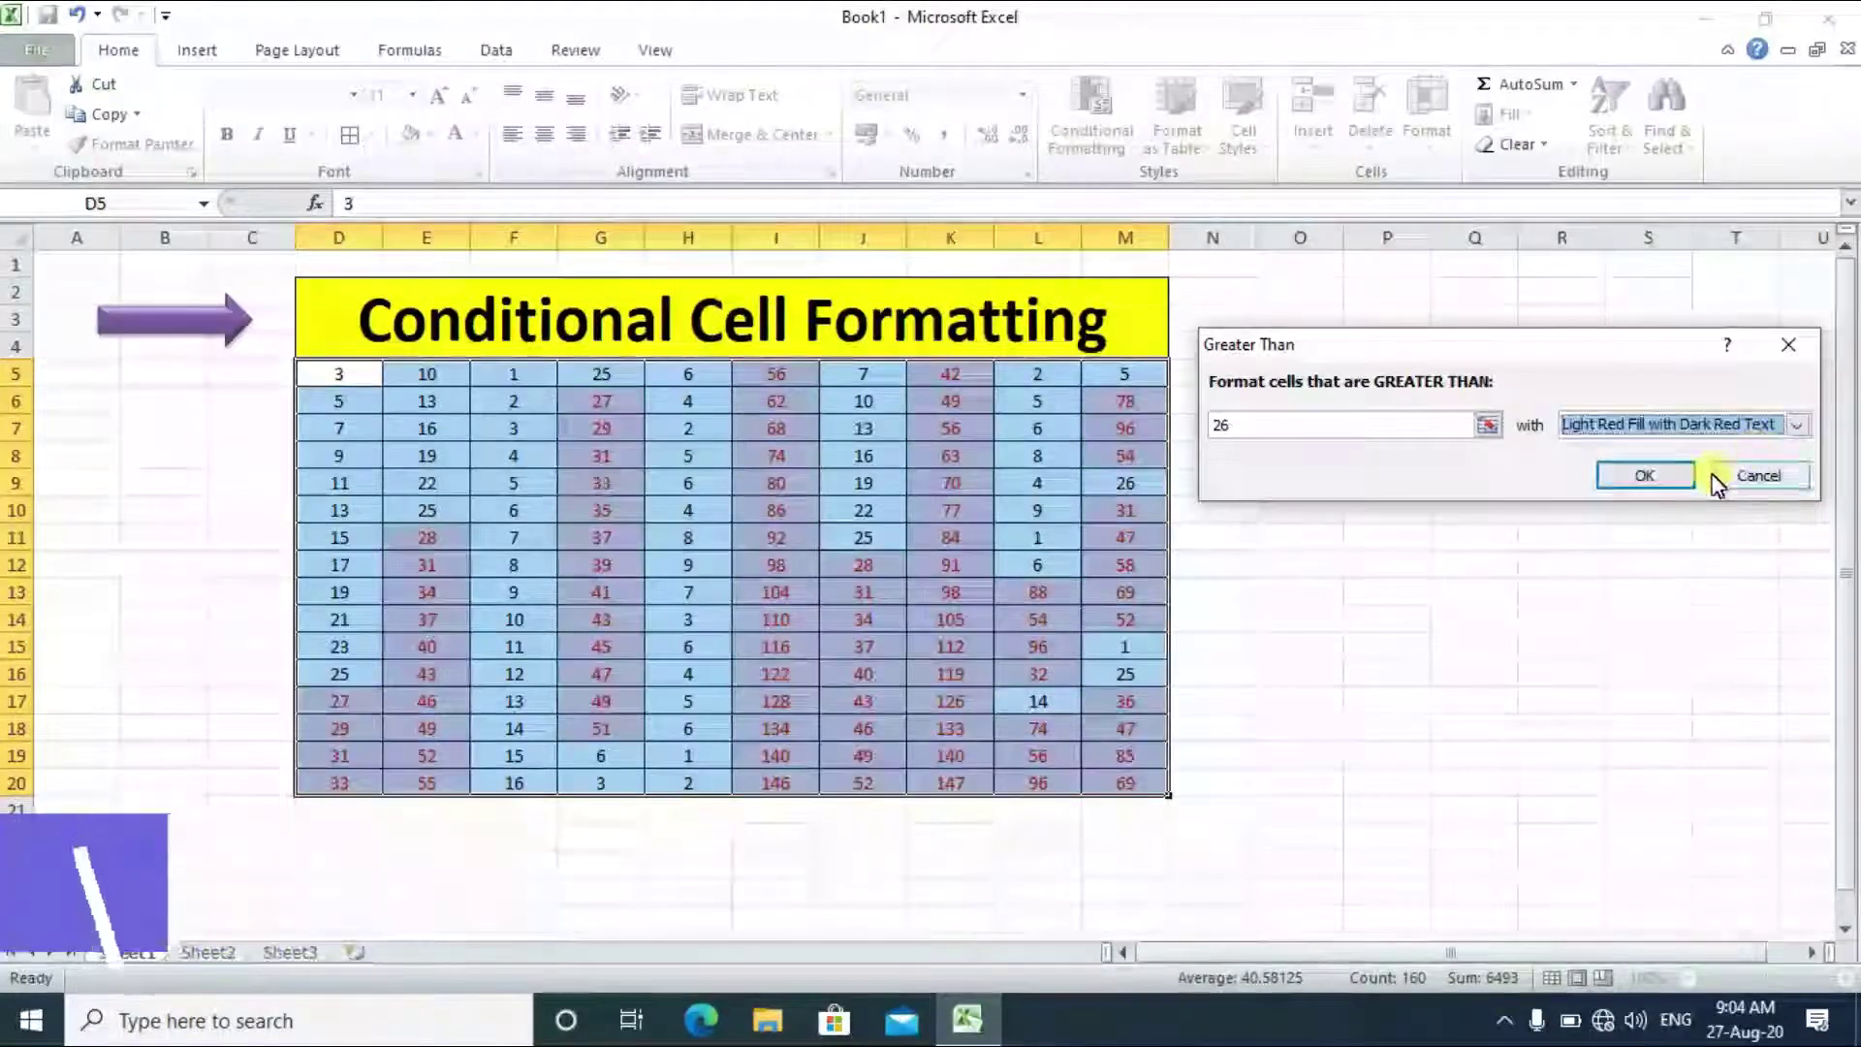
click(1653, 475)
click(1469, 539)
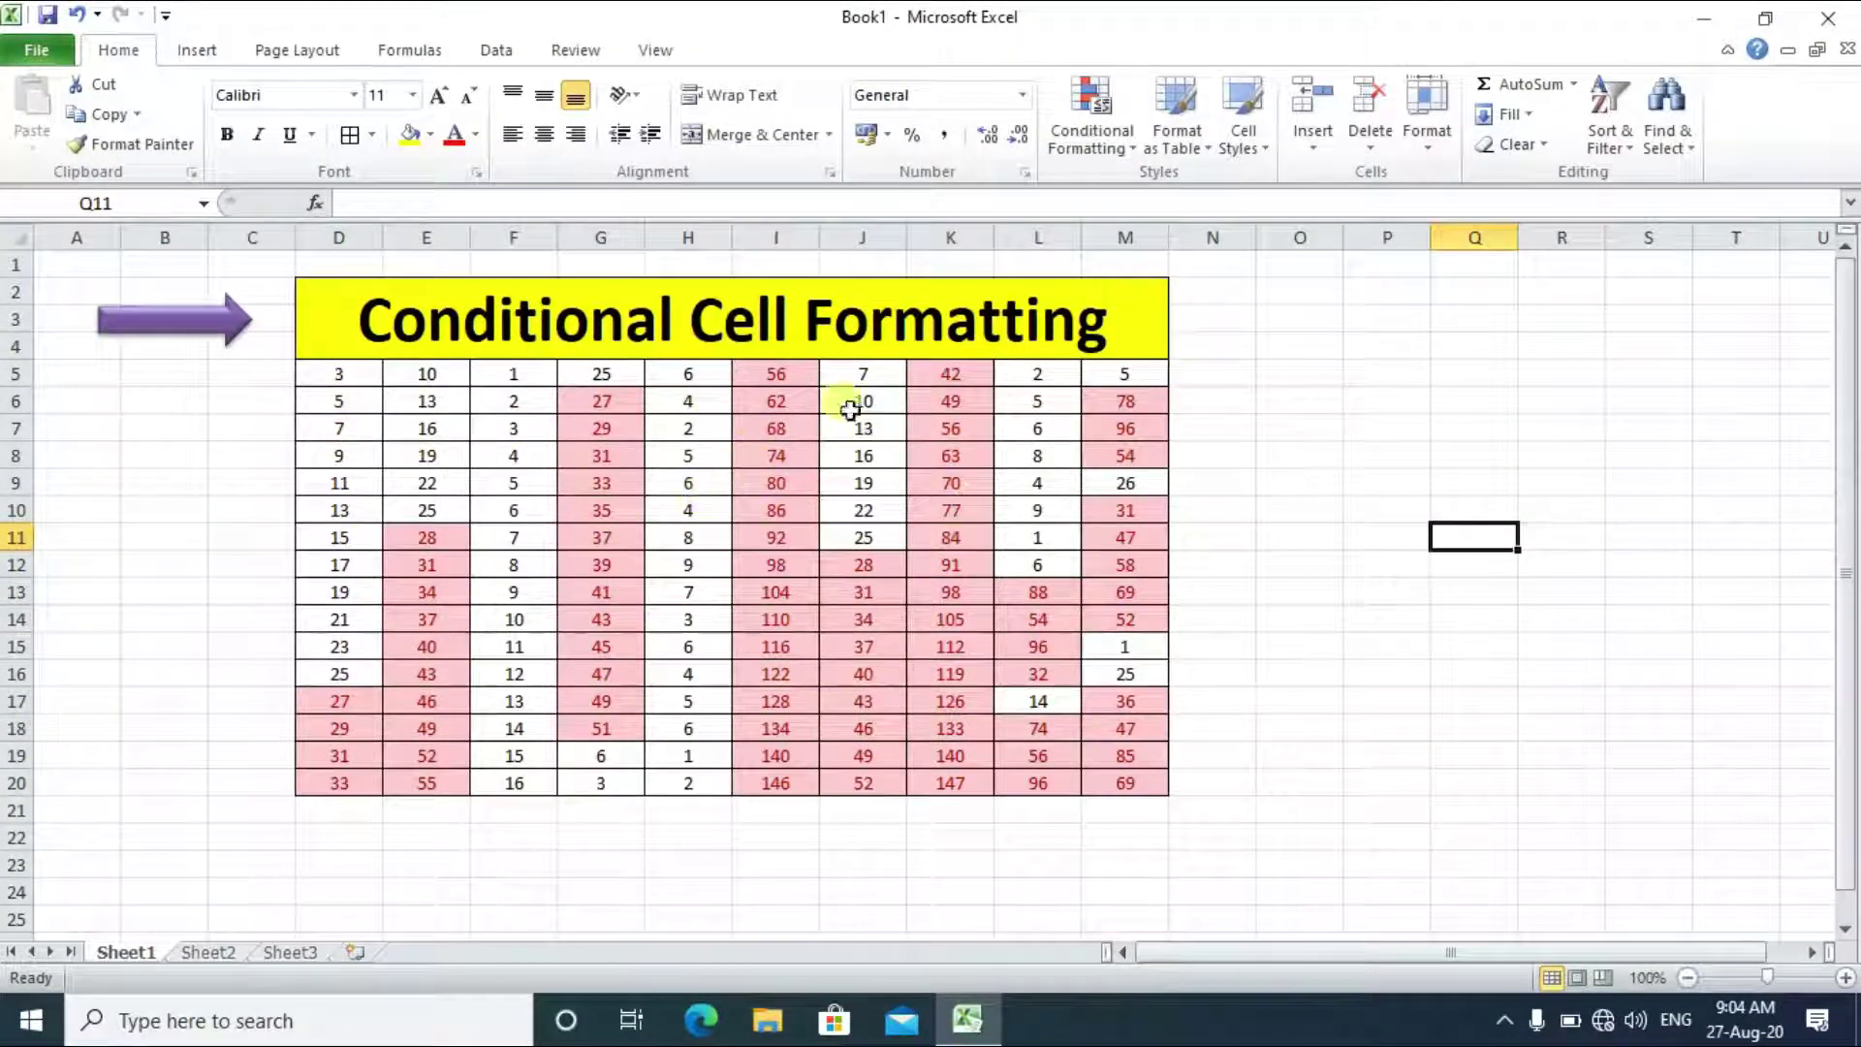
Clear the Greater Than conditional formatting rule from cells D5:M20
drag(360, 376, 1163, 800)
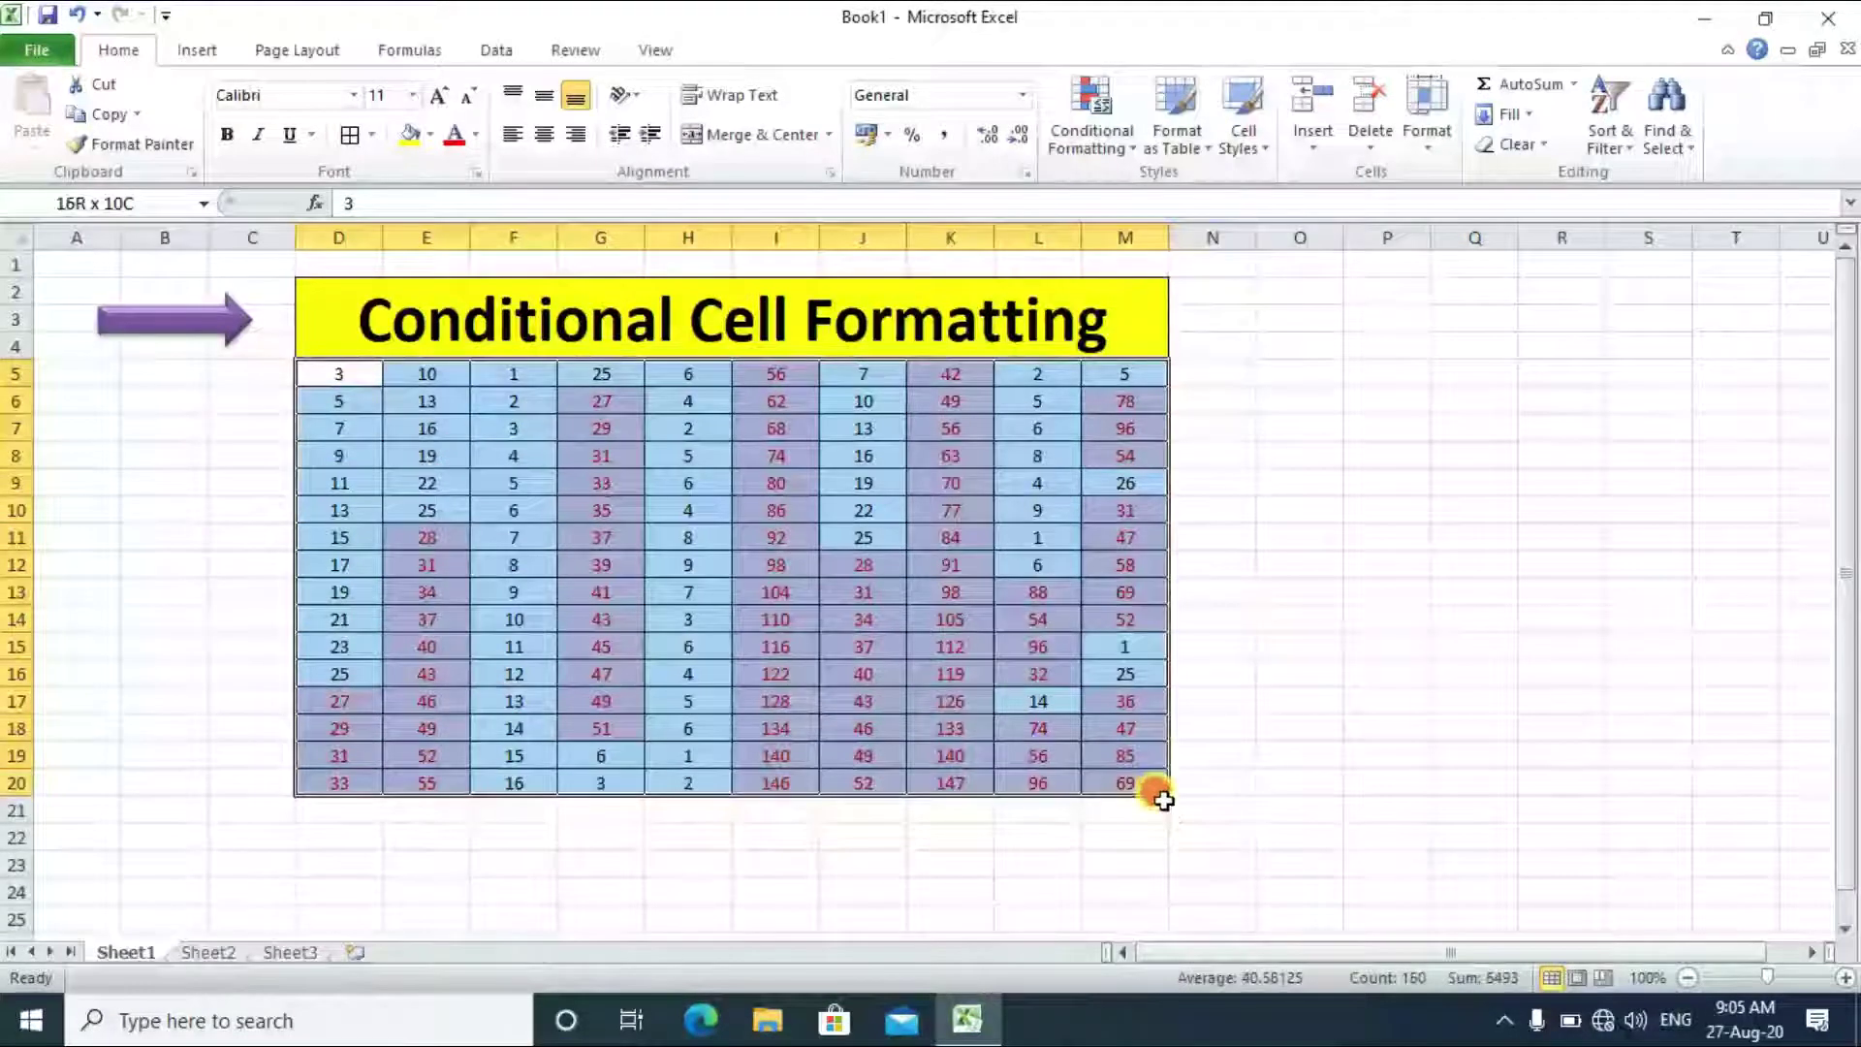
click(1074, 149)
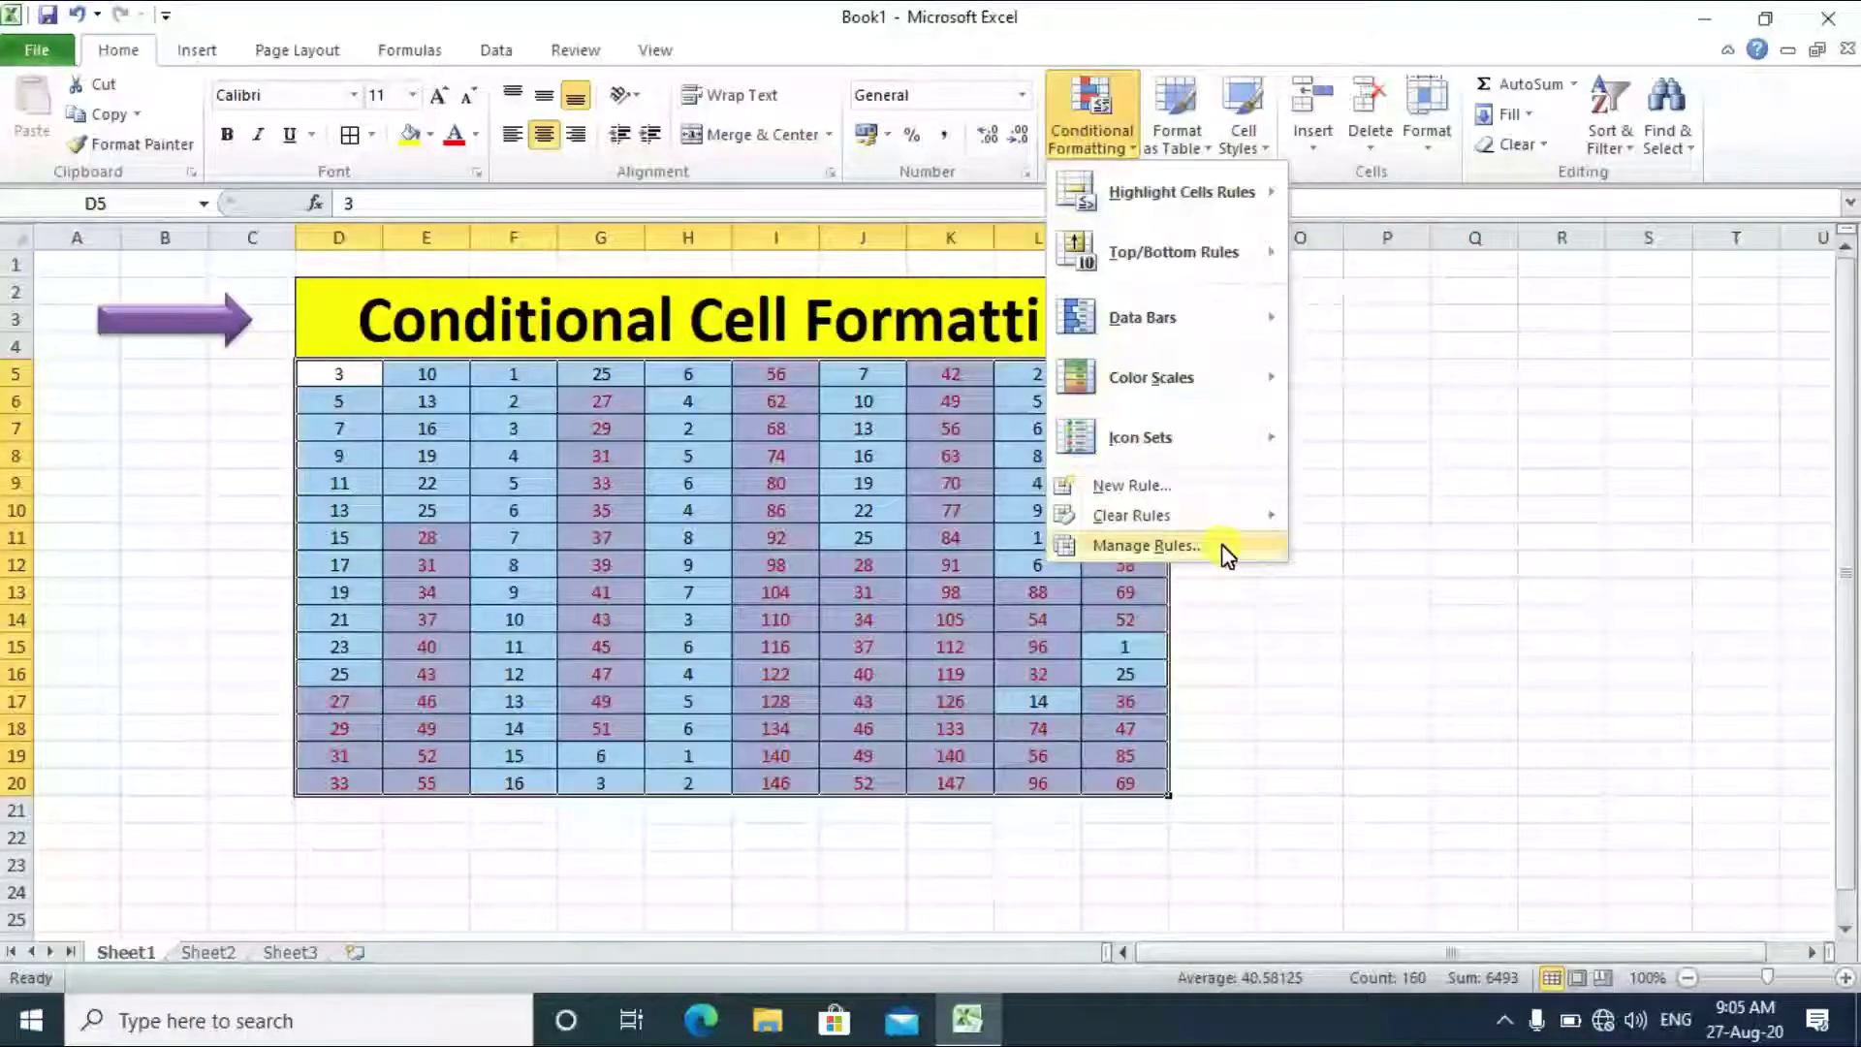
mouse_move(1223, 530)
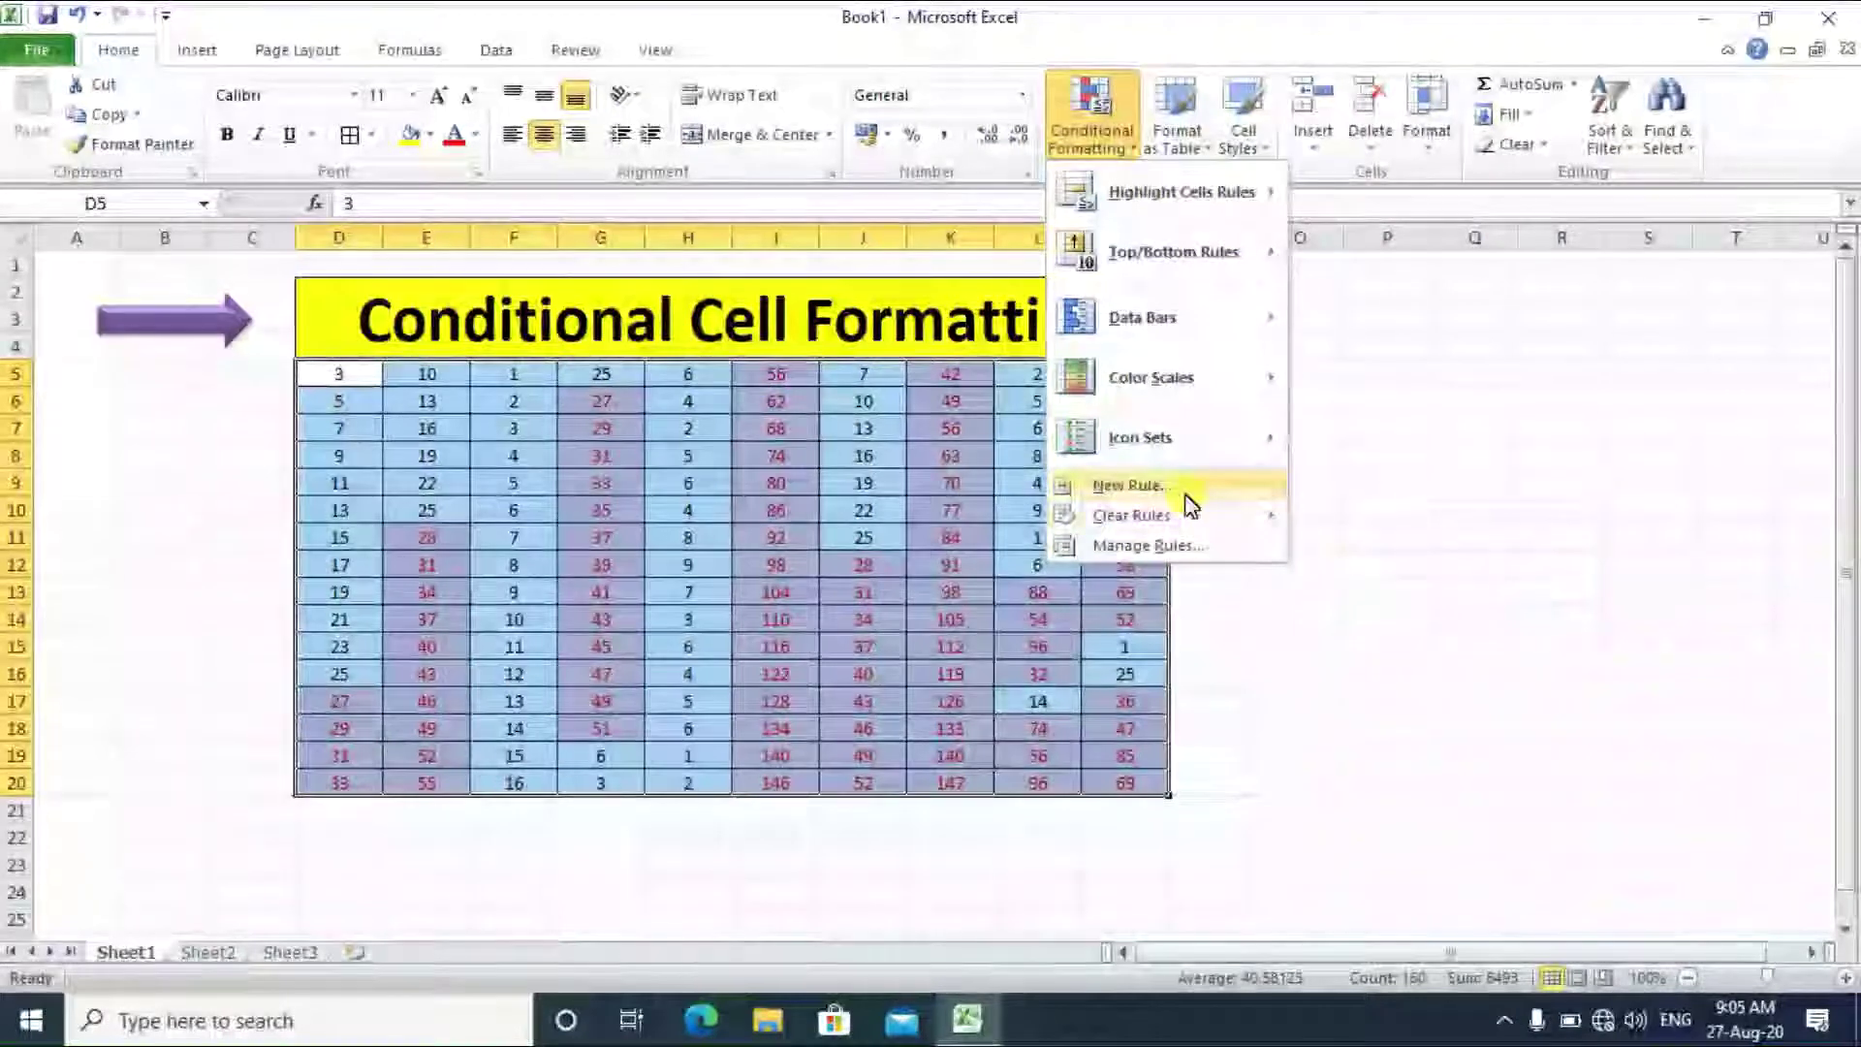
click(1440, 534)
click(1423, 535)
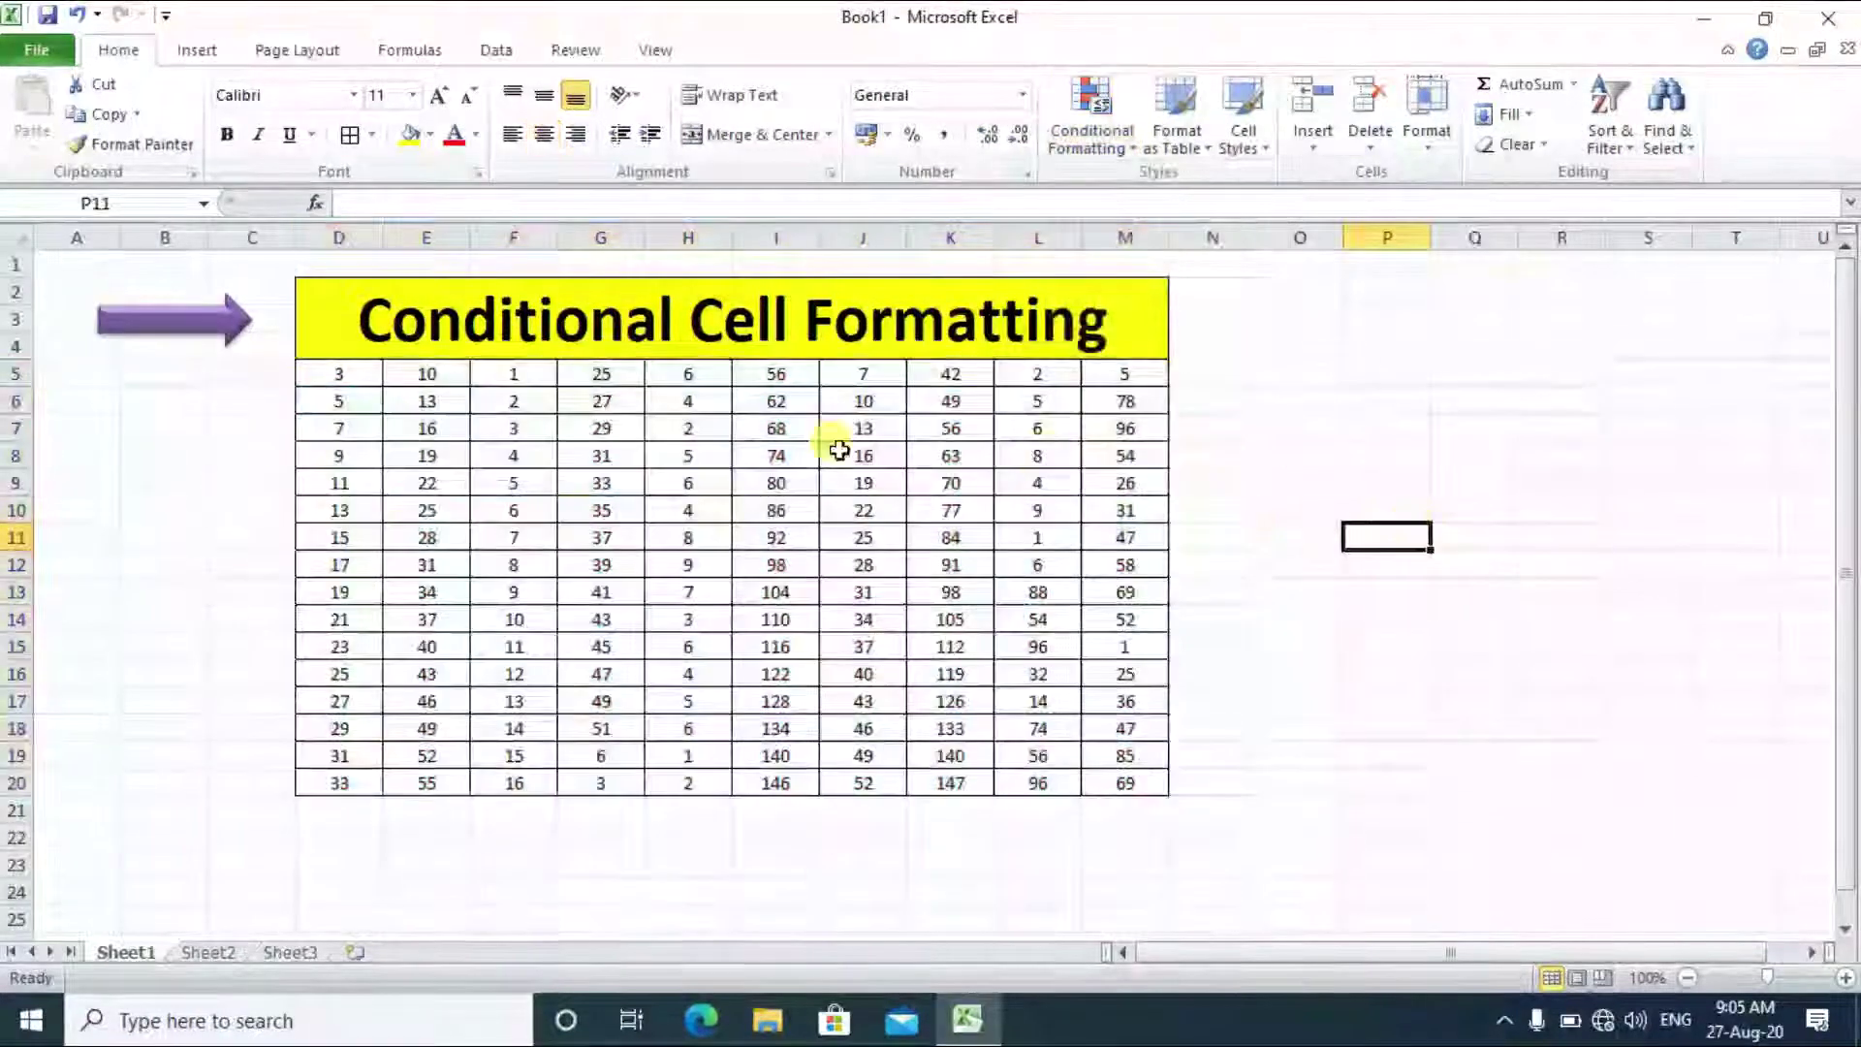
Highlight the cells in D5:M20 that are less than 65 with Light Red Fill with Dark Red Text
drag(331, 386, 1166, 792)
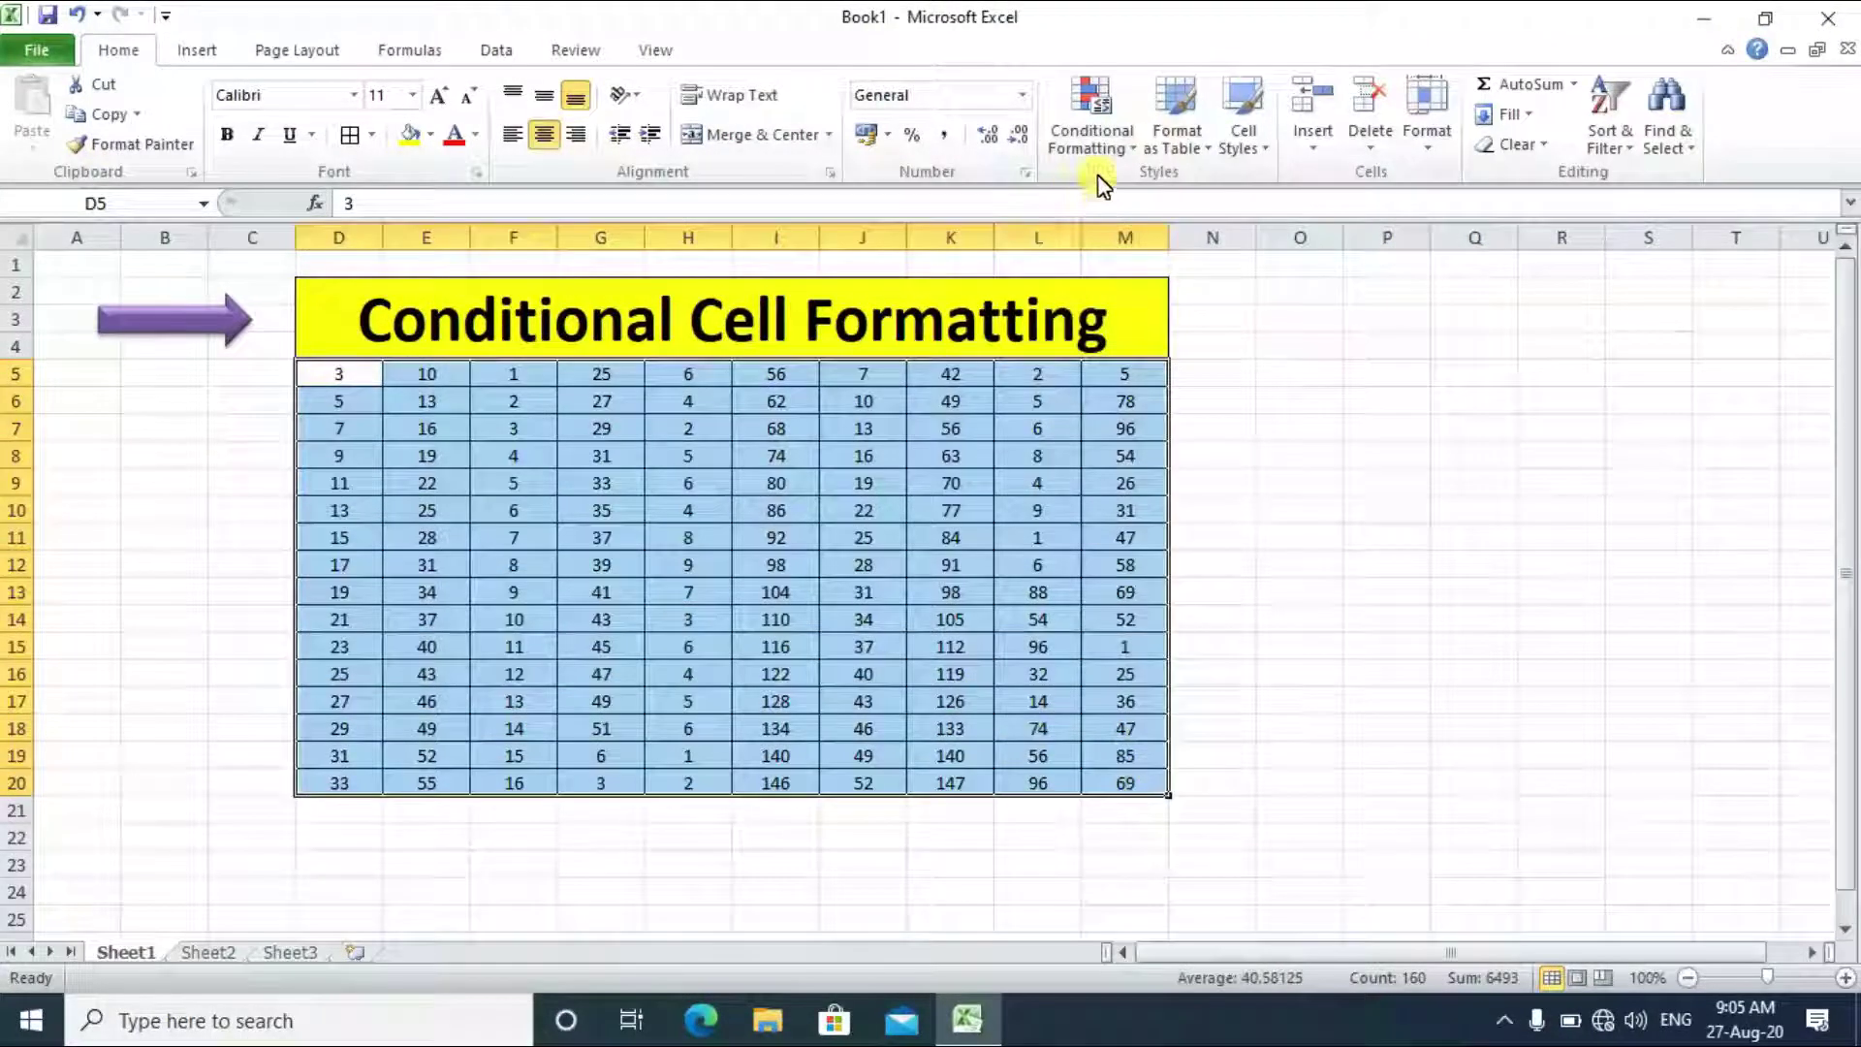
click(1110, 153)
click(1144, 212)
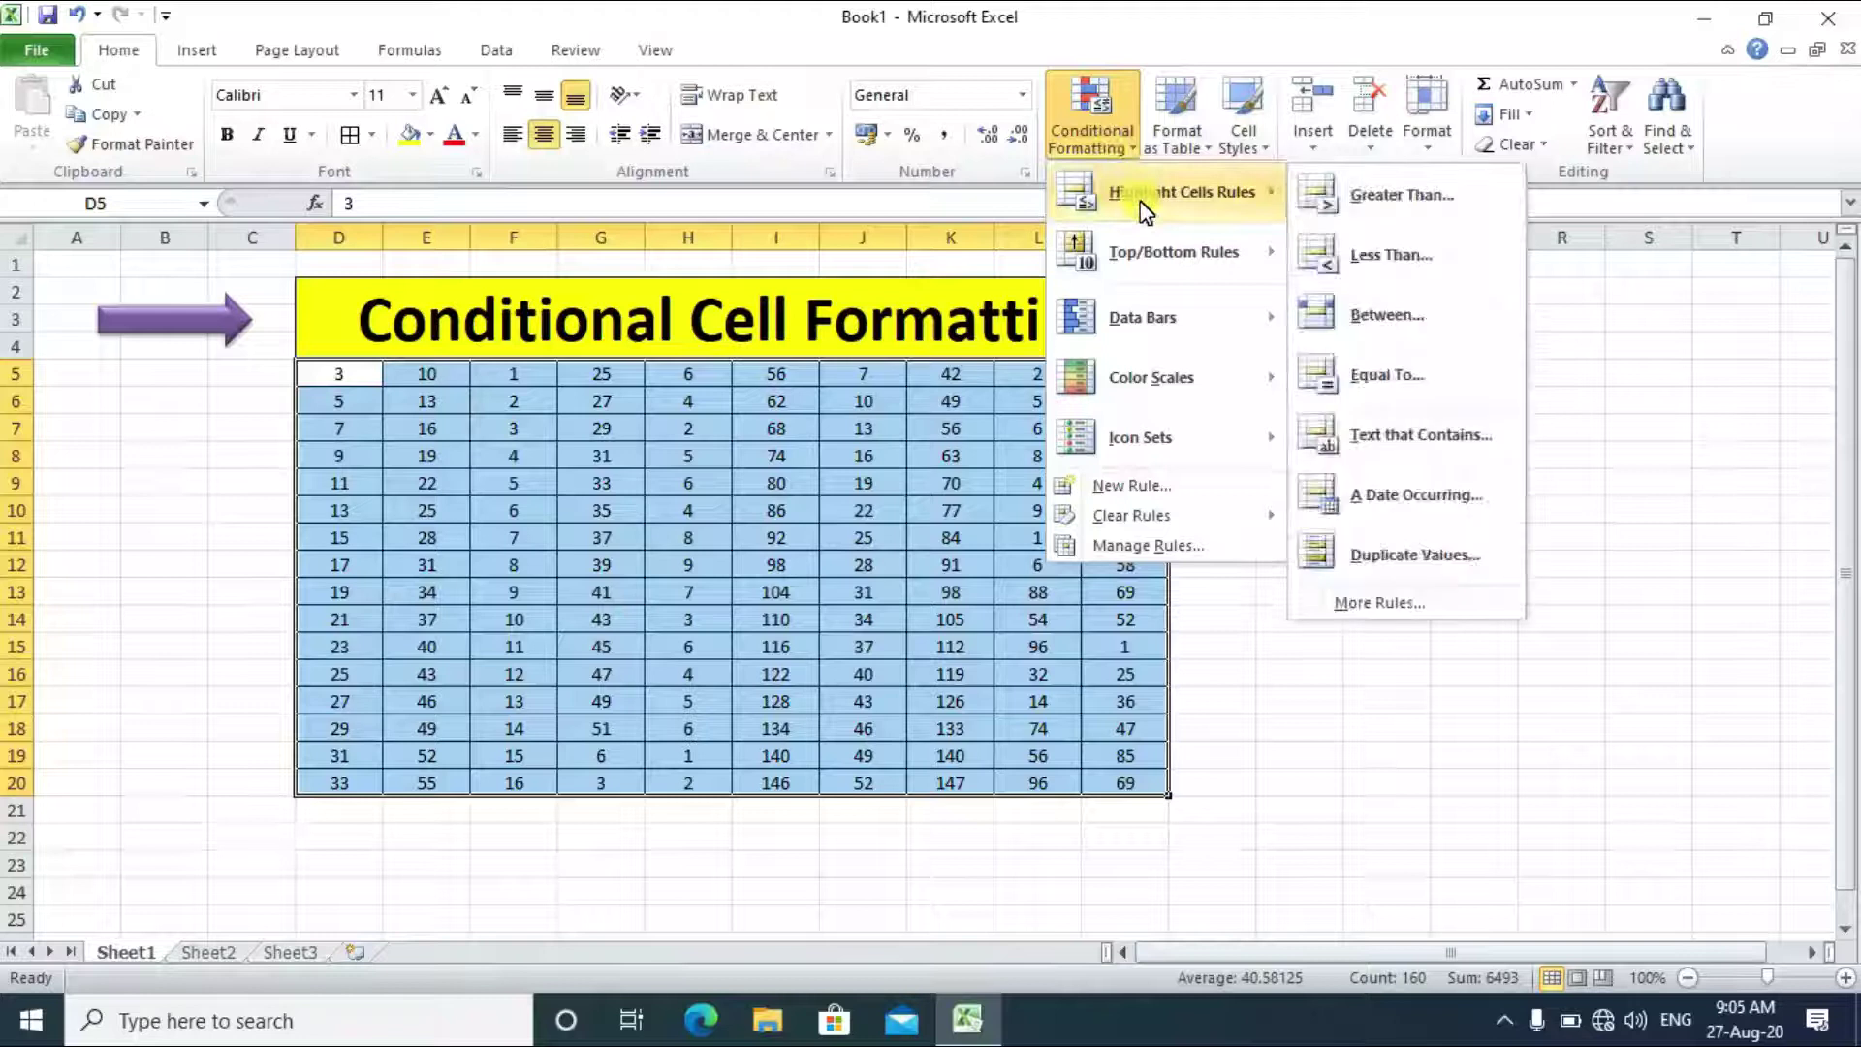
click(1410, 275)
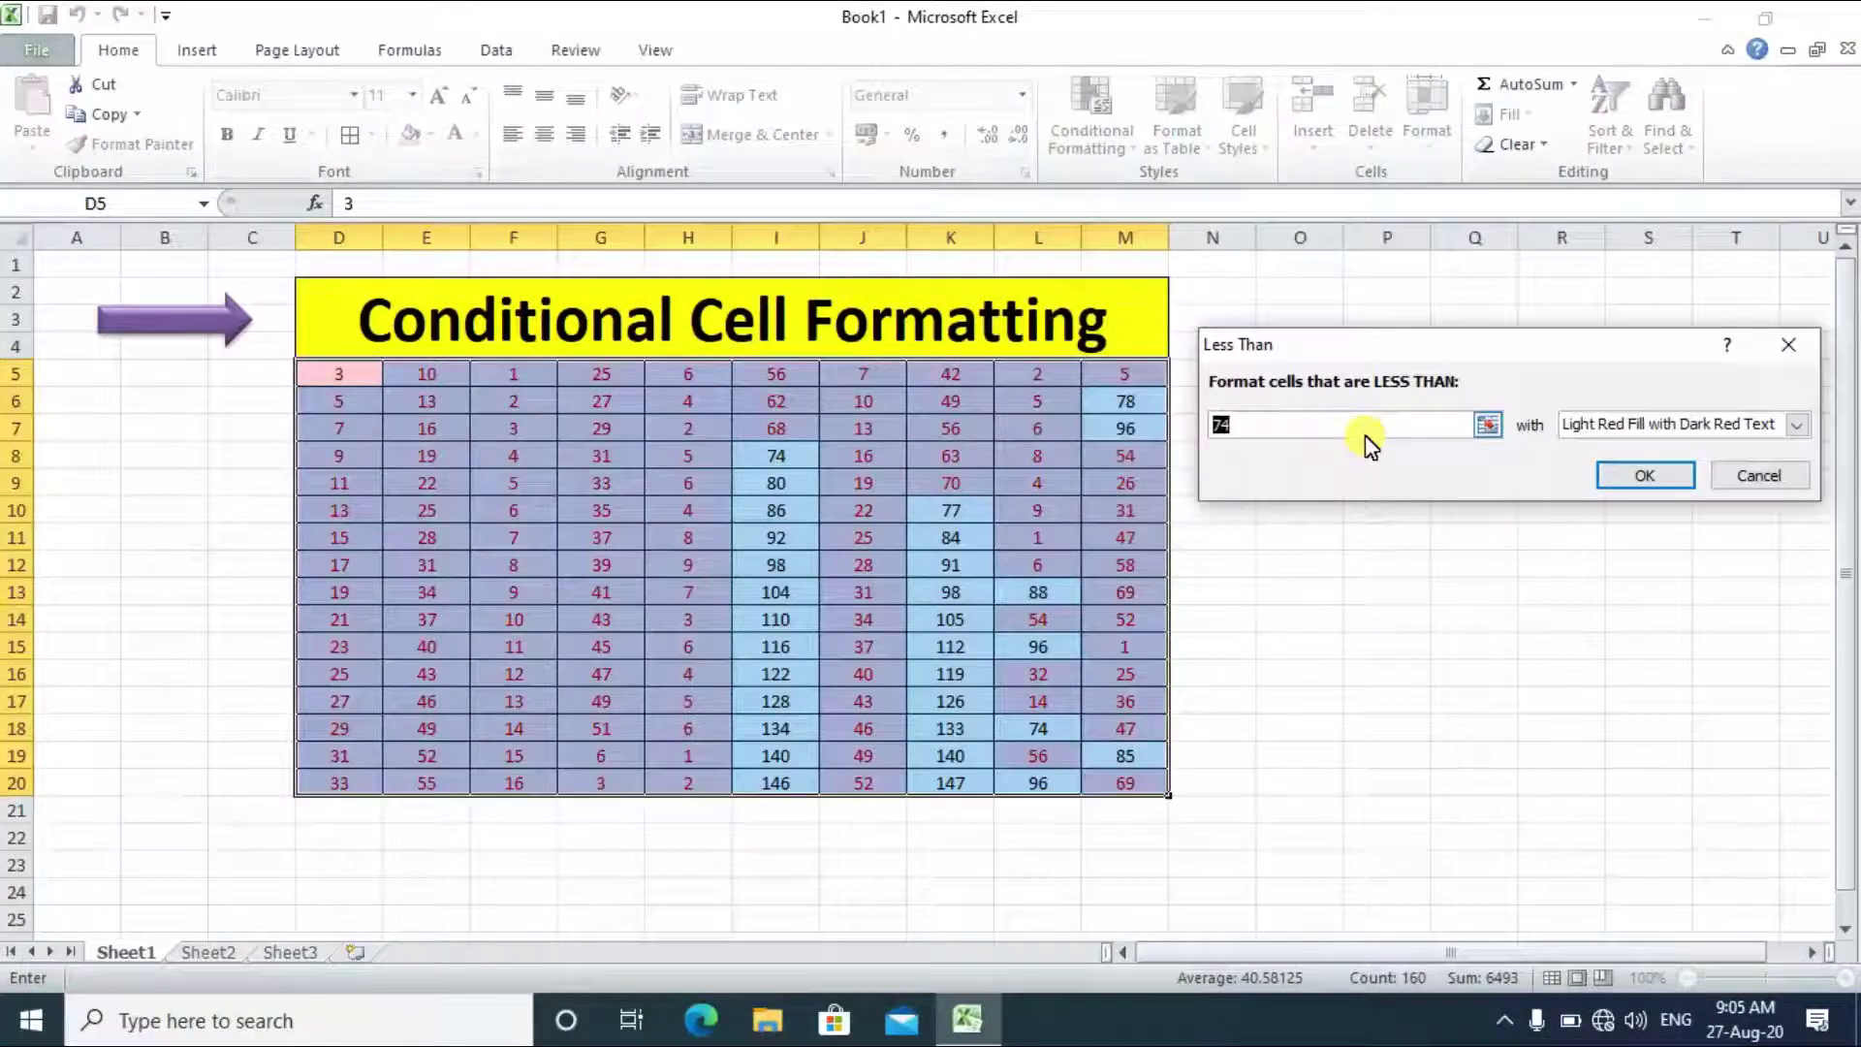
key(BackSpace)
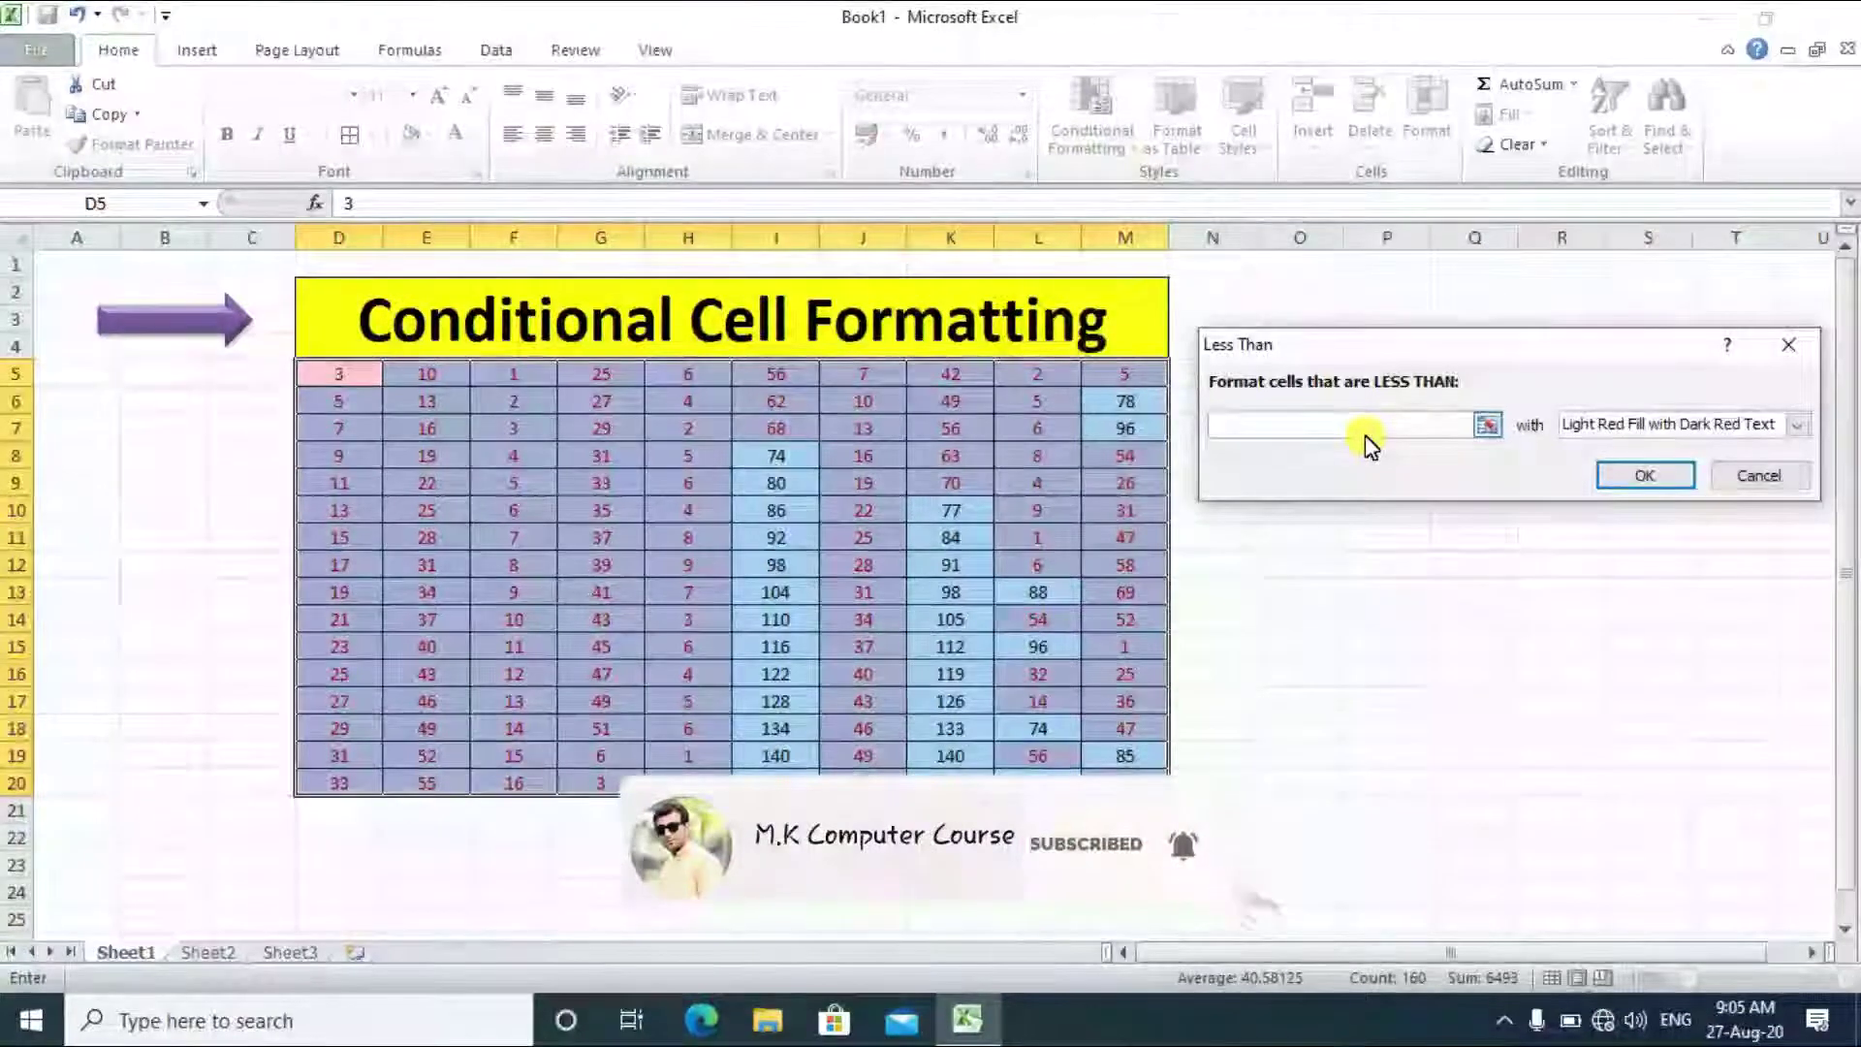
text(65)
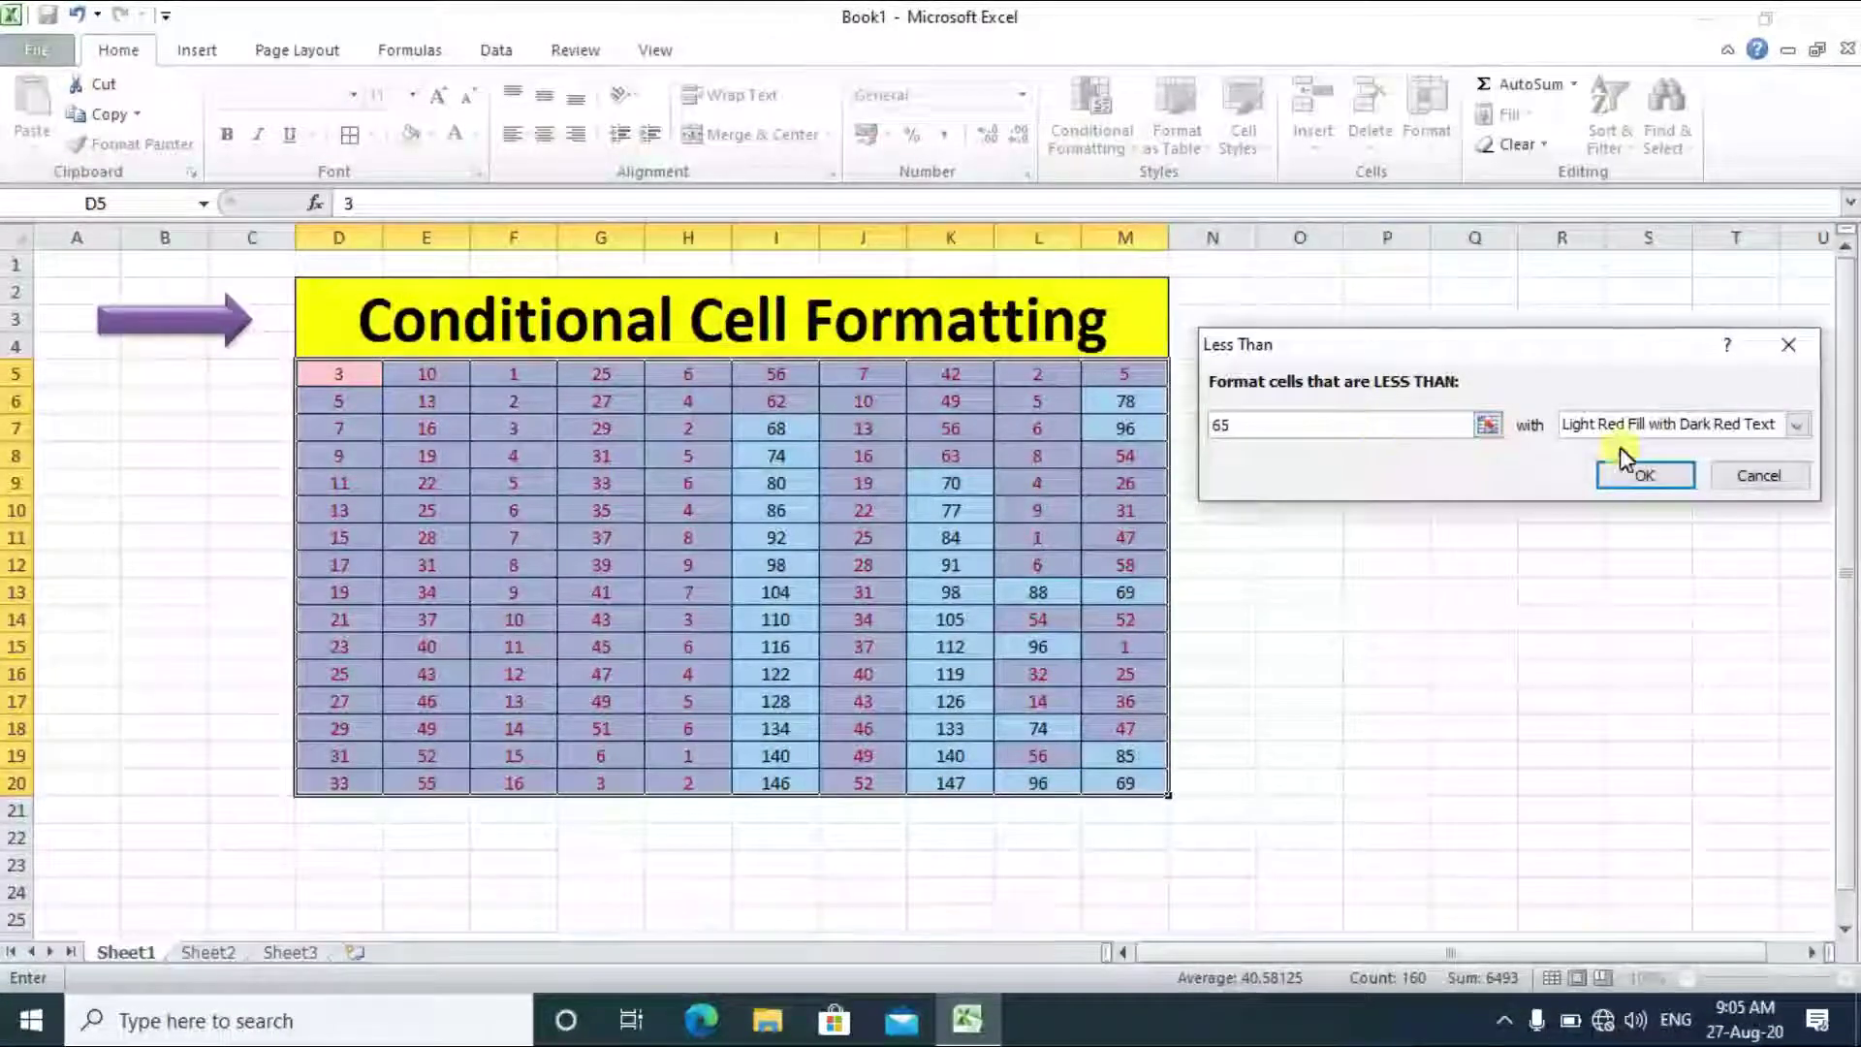
click(1647, 480)
click(1474, 562)
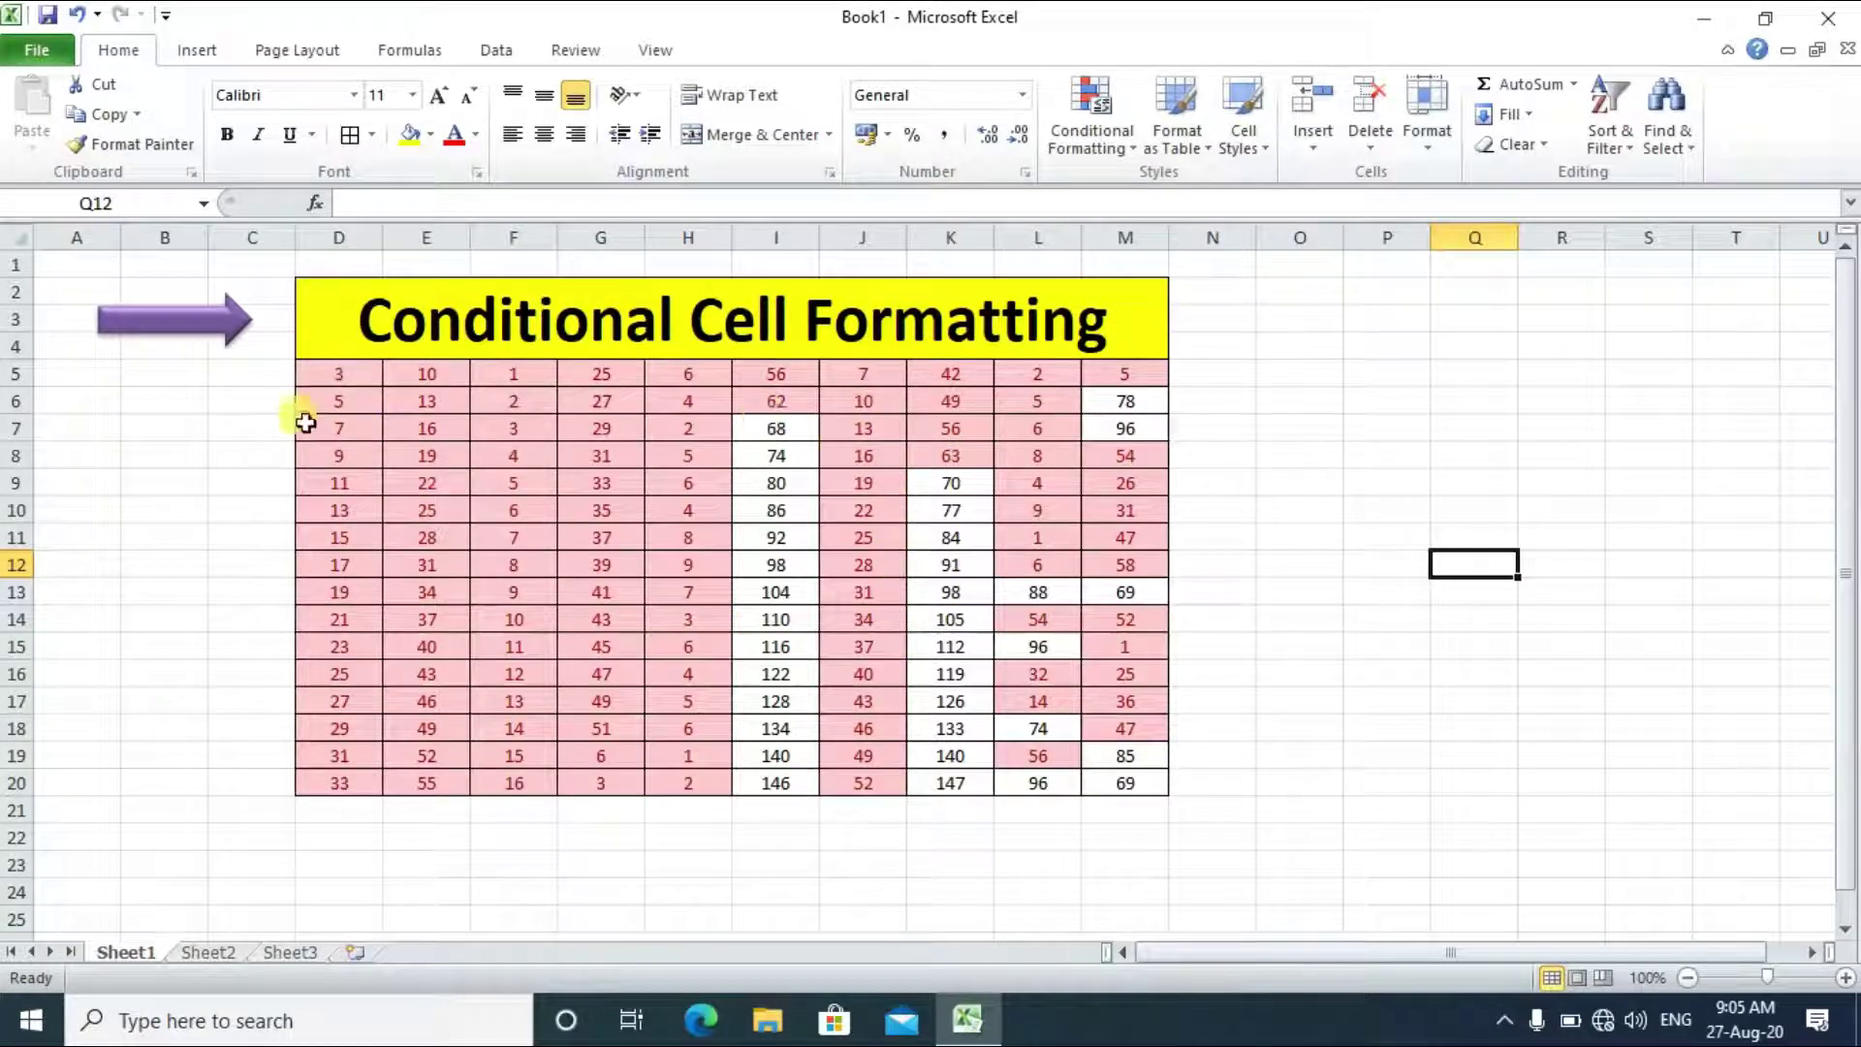
Clear the Less Than conditional formatting rule from the selected cells D5:M20
drag(347, 386, 1144, 378)
drag(341, 382, 1159, 787)
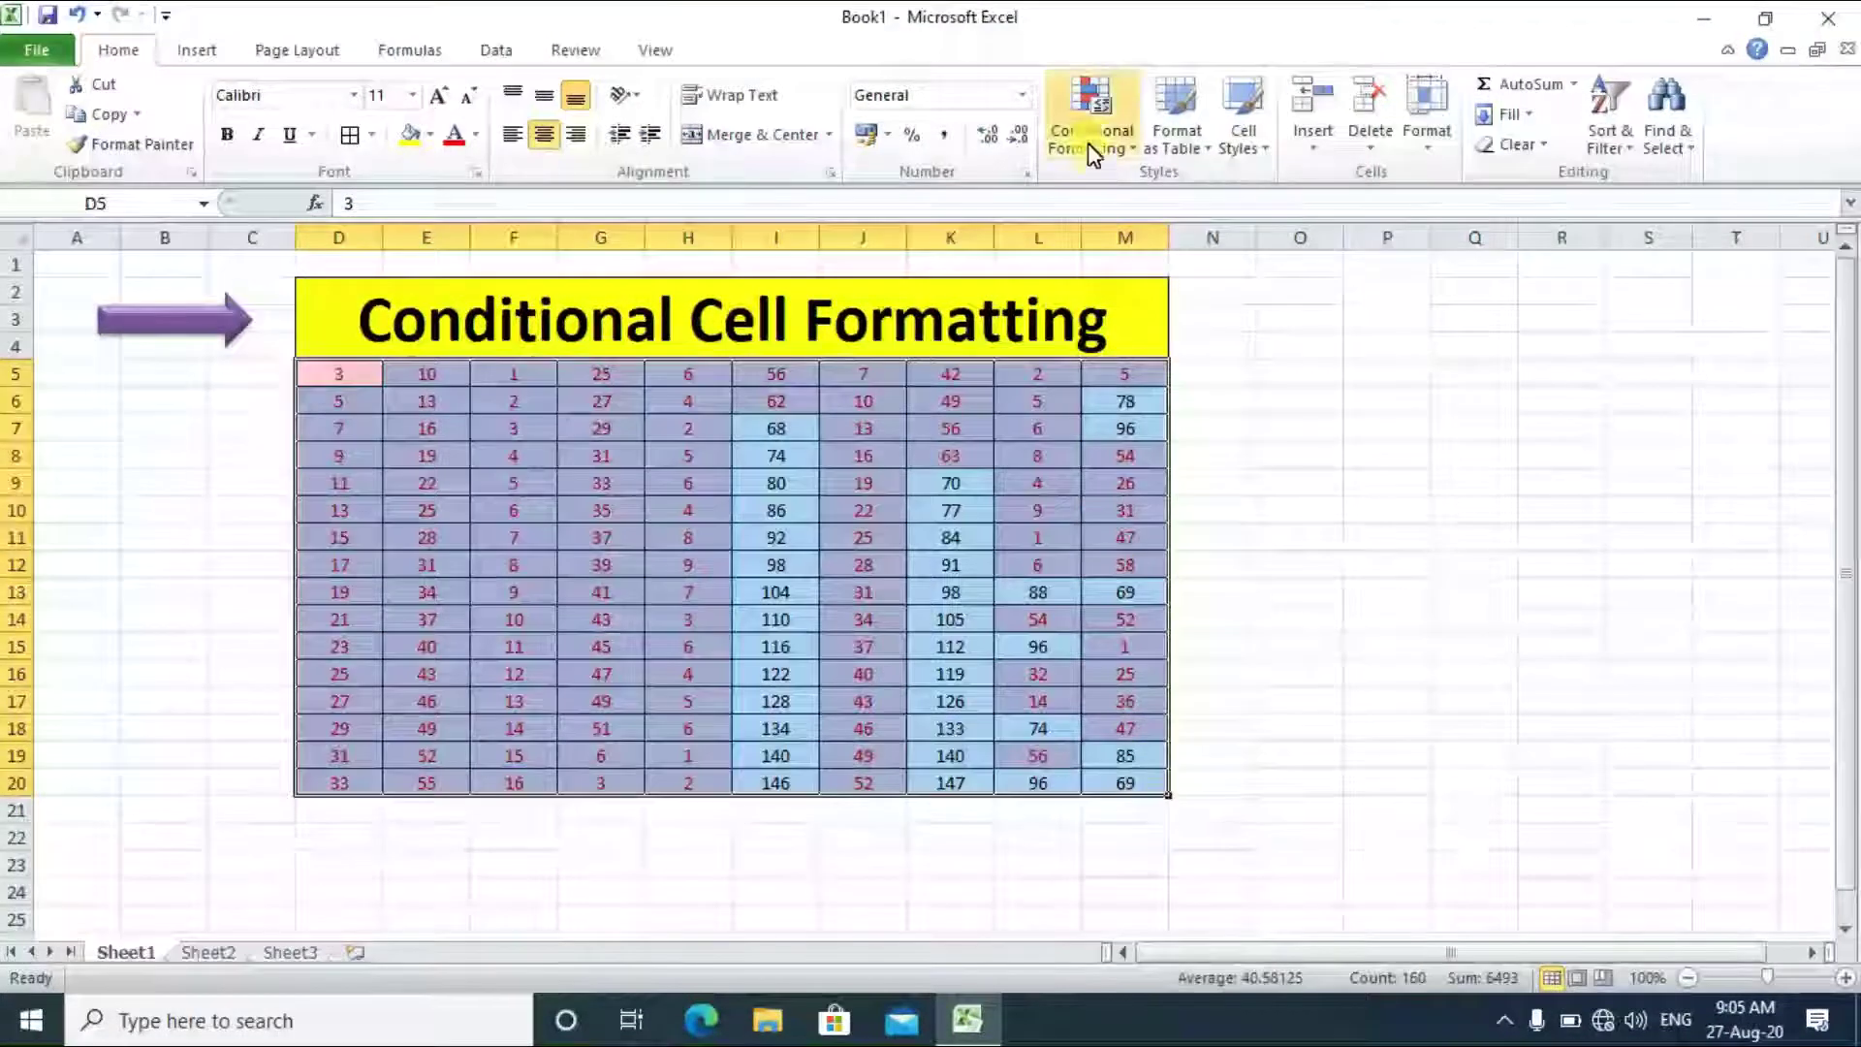
click(1111, 169)
mouse_move(1291, 523)
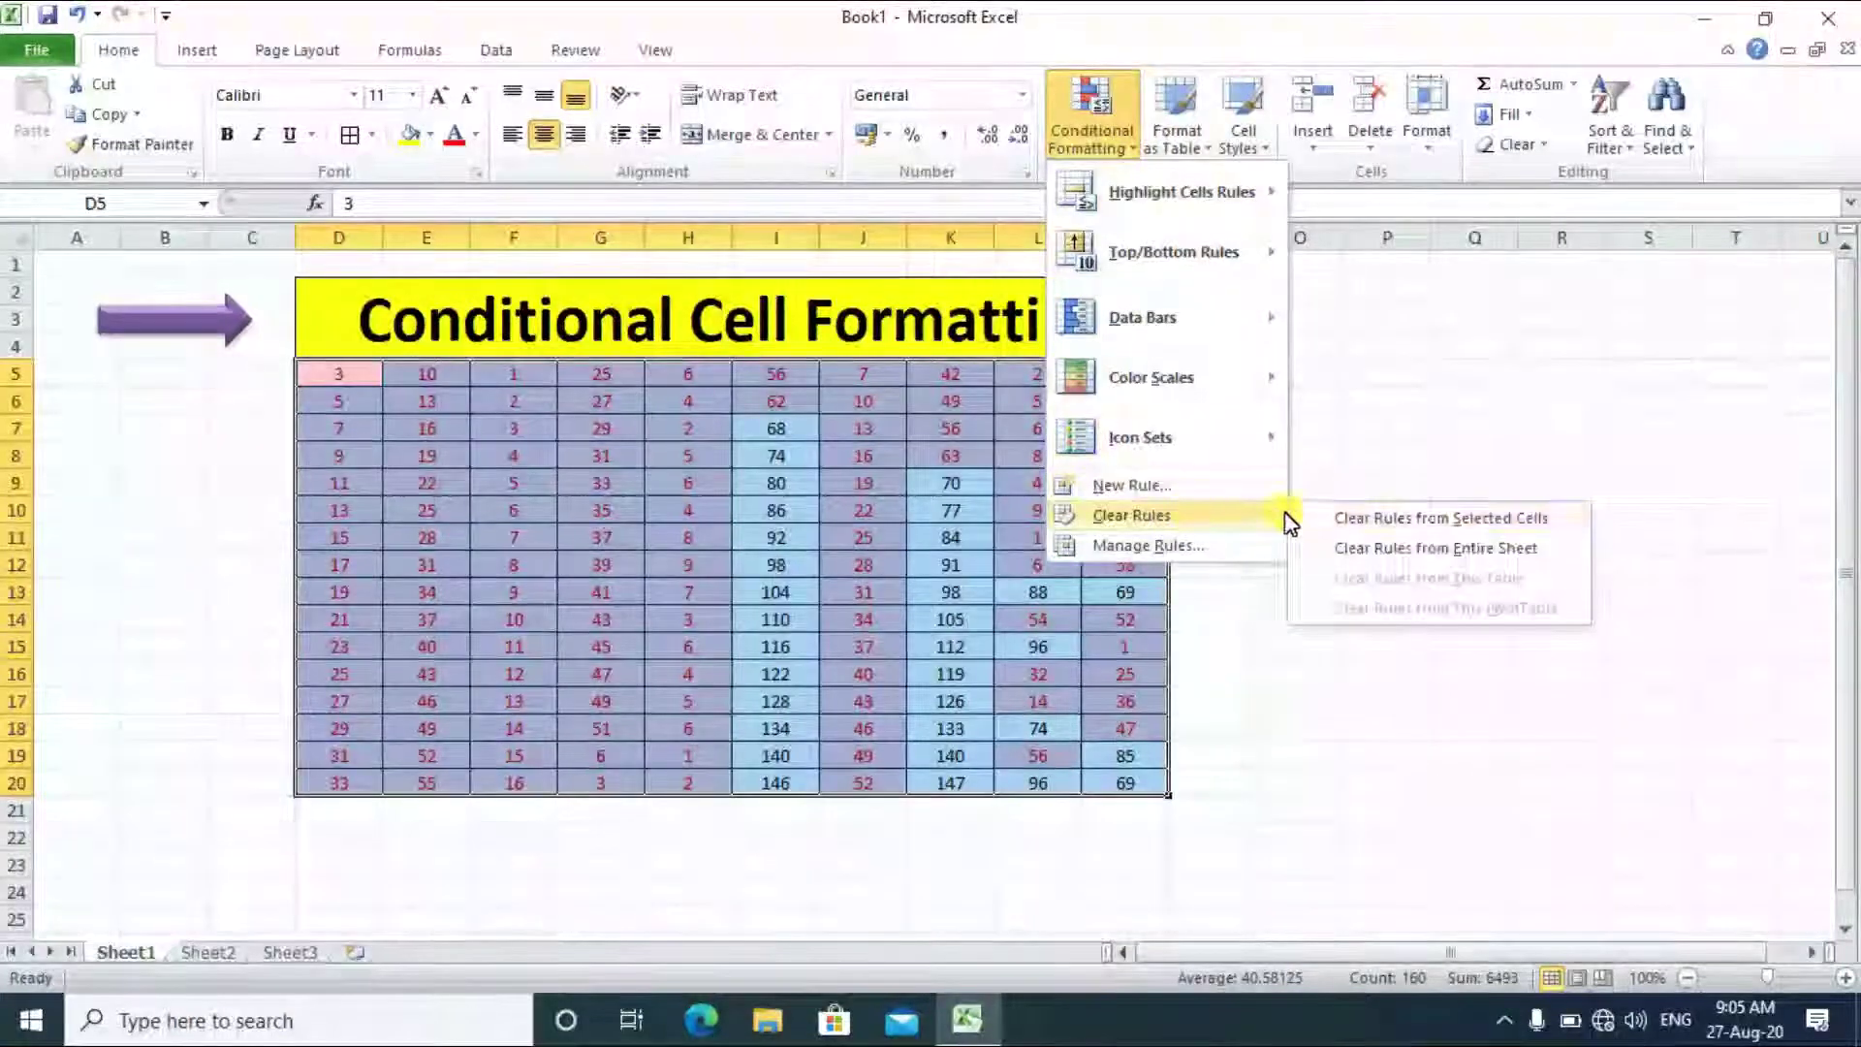
click(1425, 521)
click(1357, 504)
Highlight the cells in D5:M20 with values between 35 and 120 using Light Red Fill with Dark Red Text
drag(344, 378, 1150, 788)
click(1118, 158)
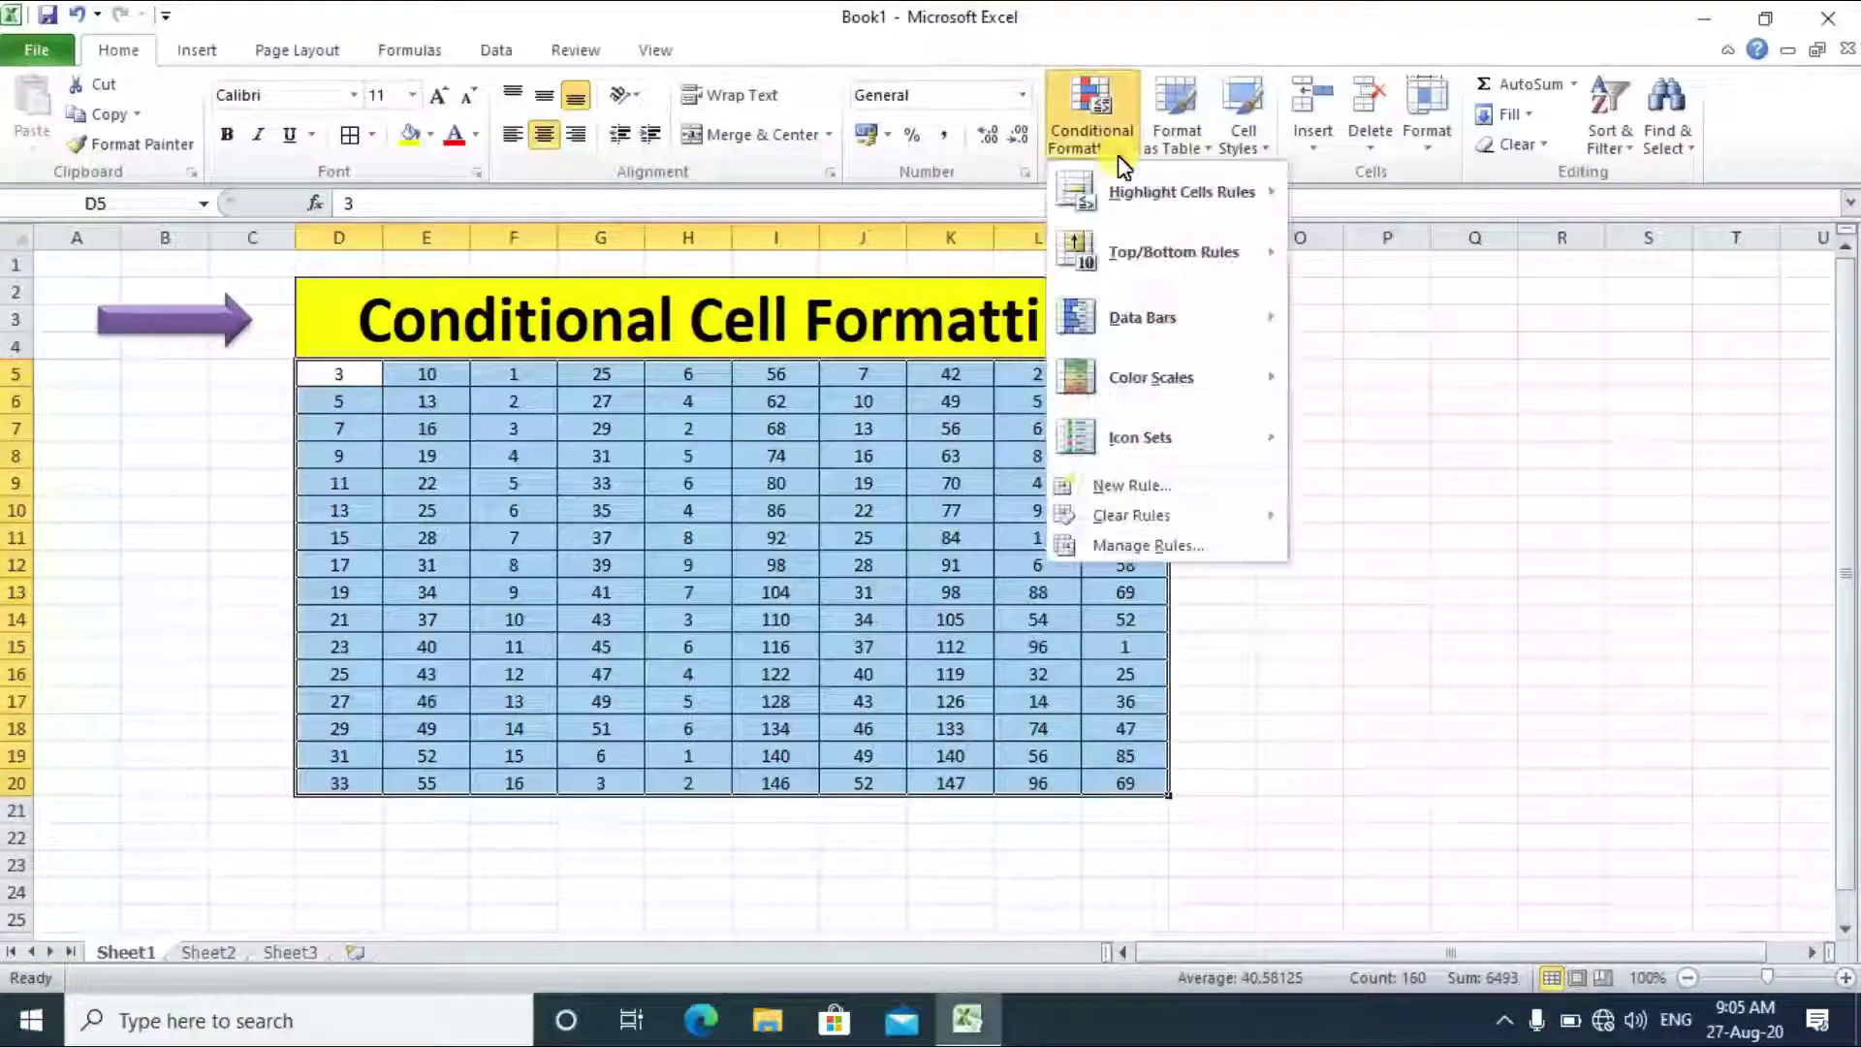
mouse_move(1174, 191)
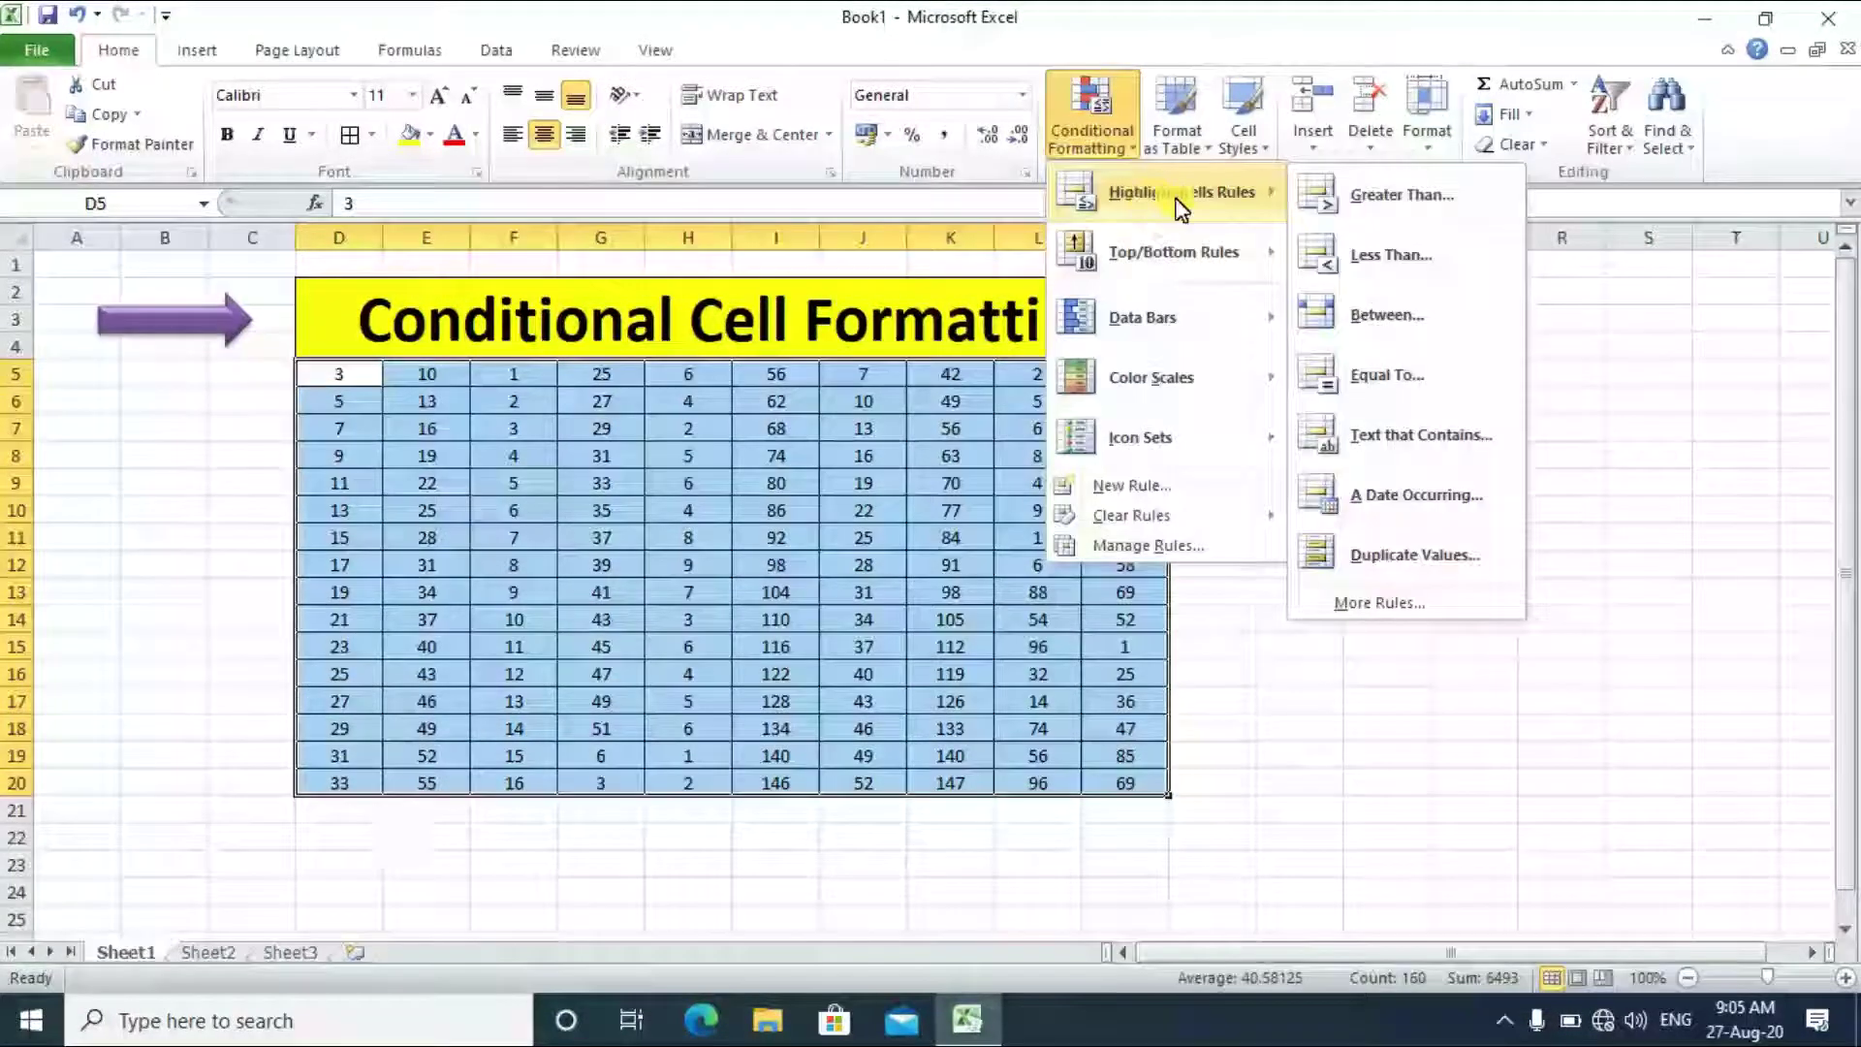
click(1475, 330)
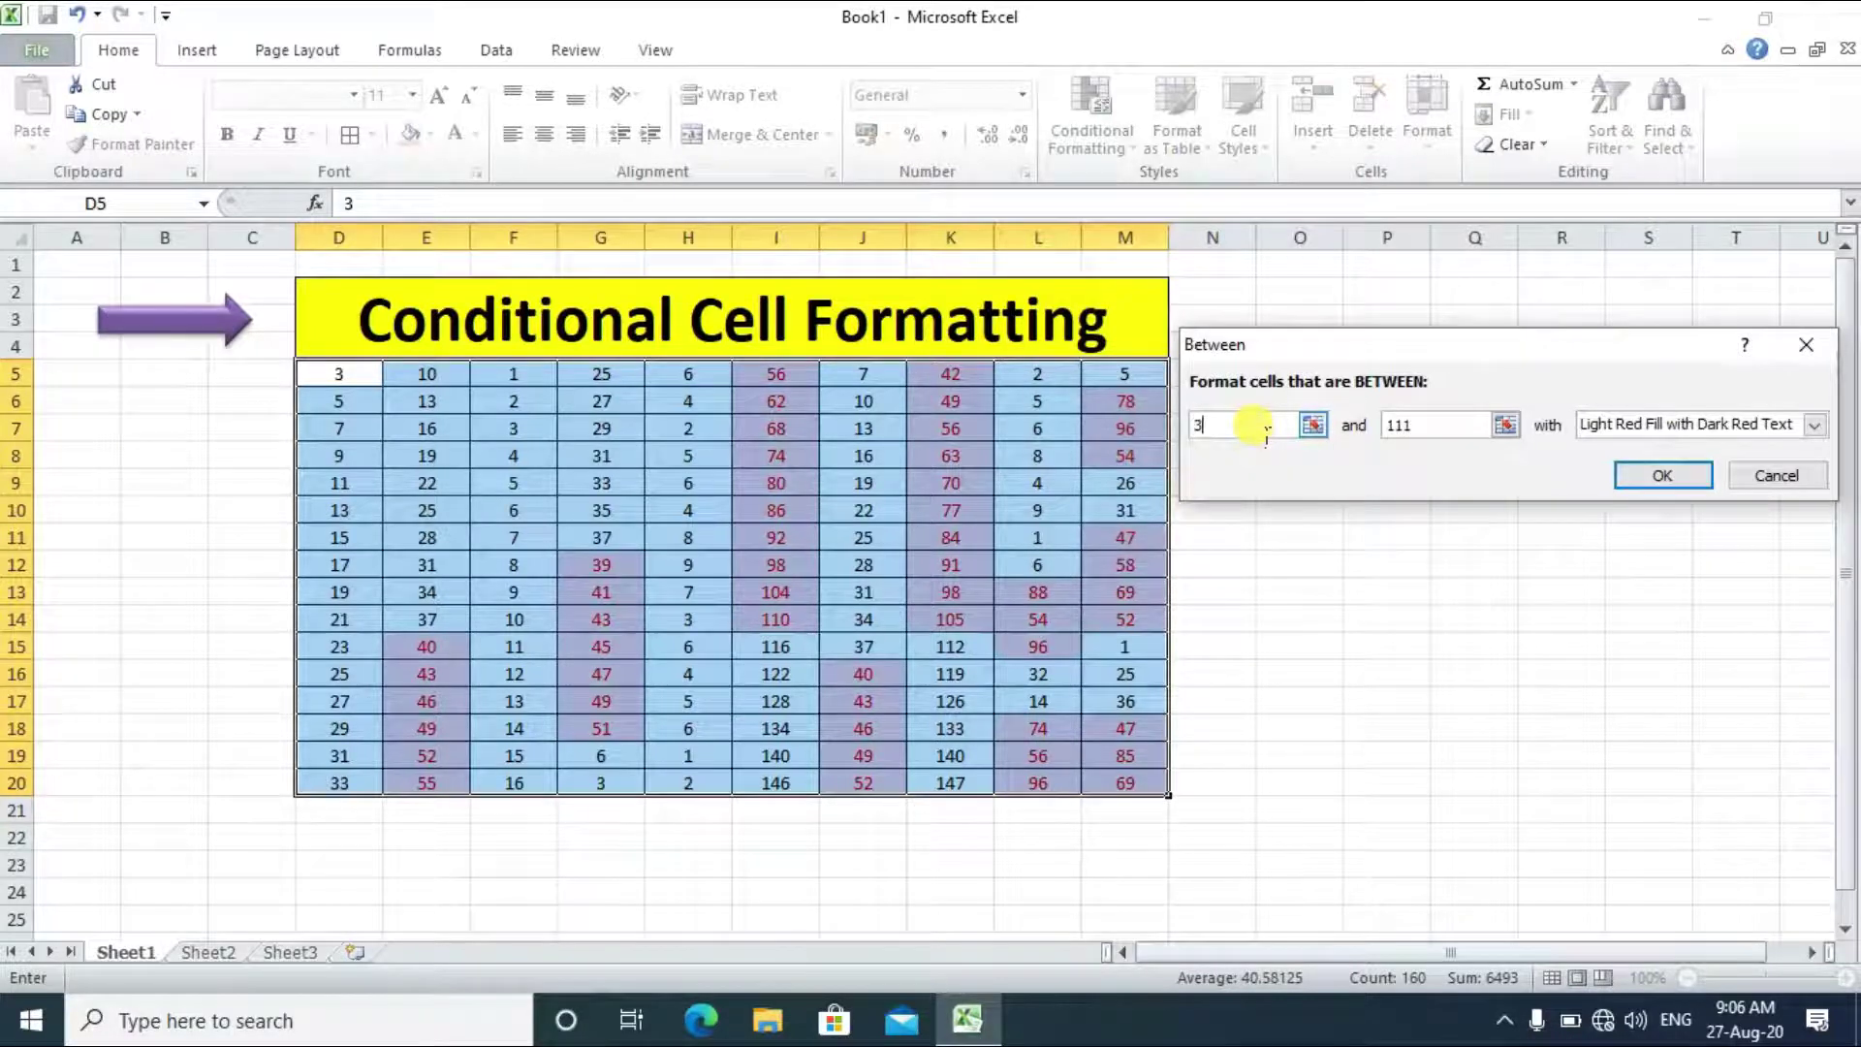
text(35)
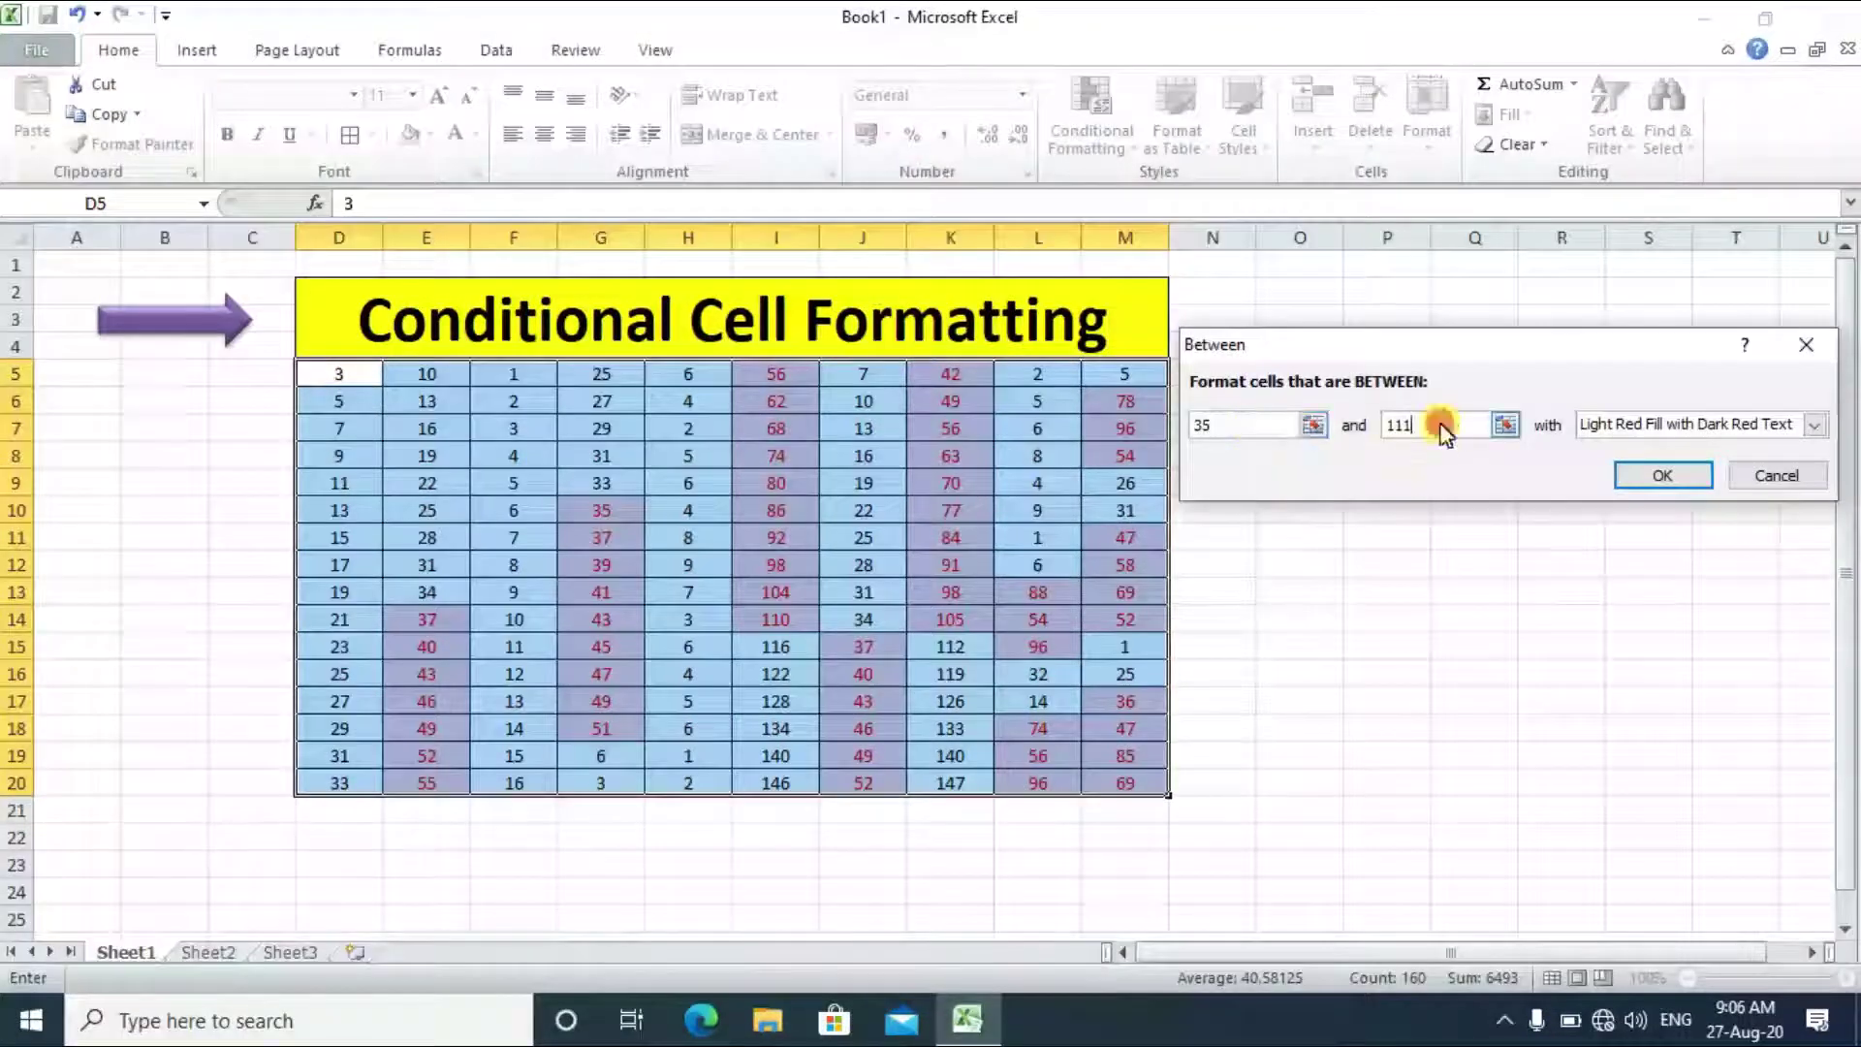
key(BackSpace)
key(BackSpace)
key(BackSpace)
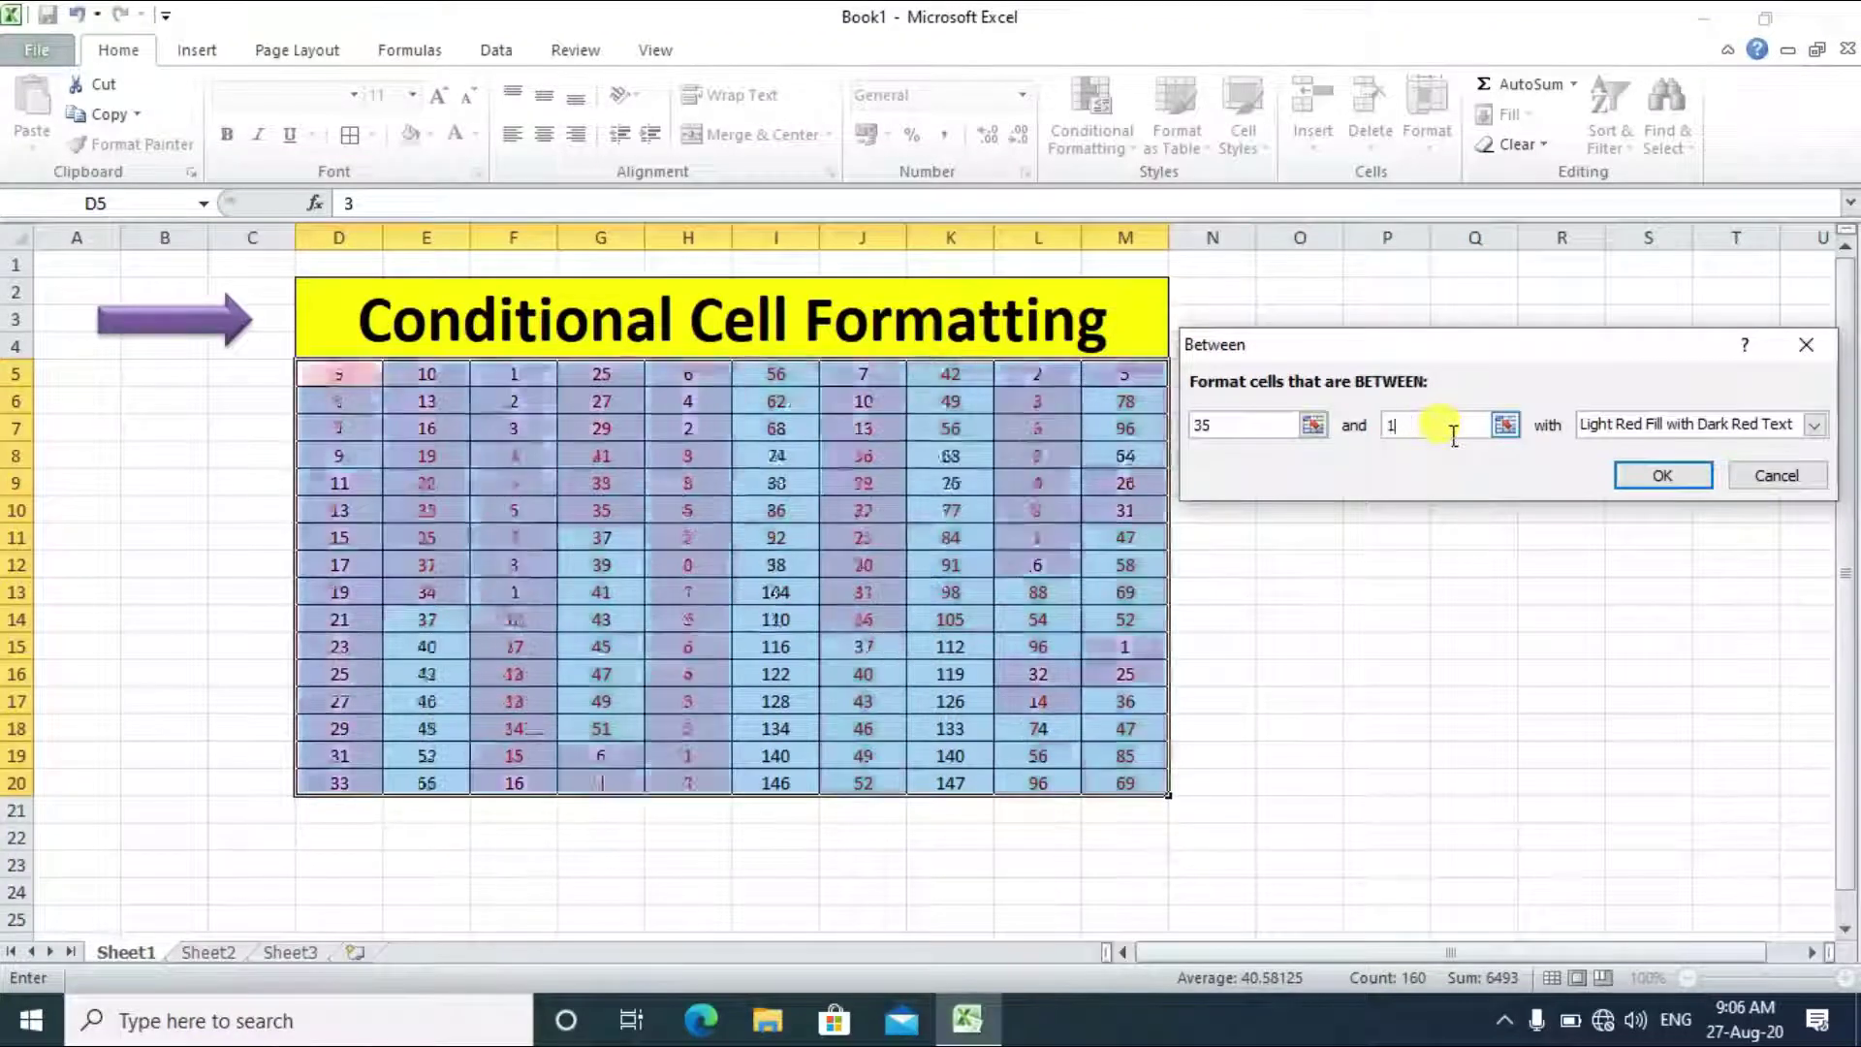
text(120)
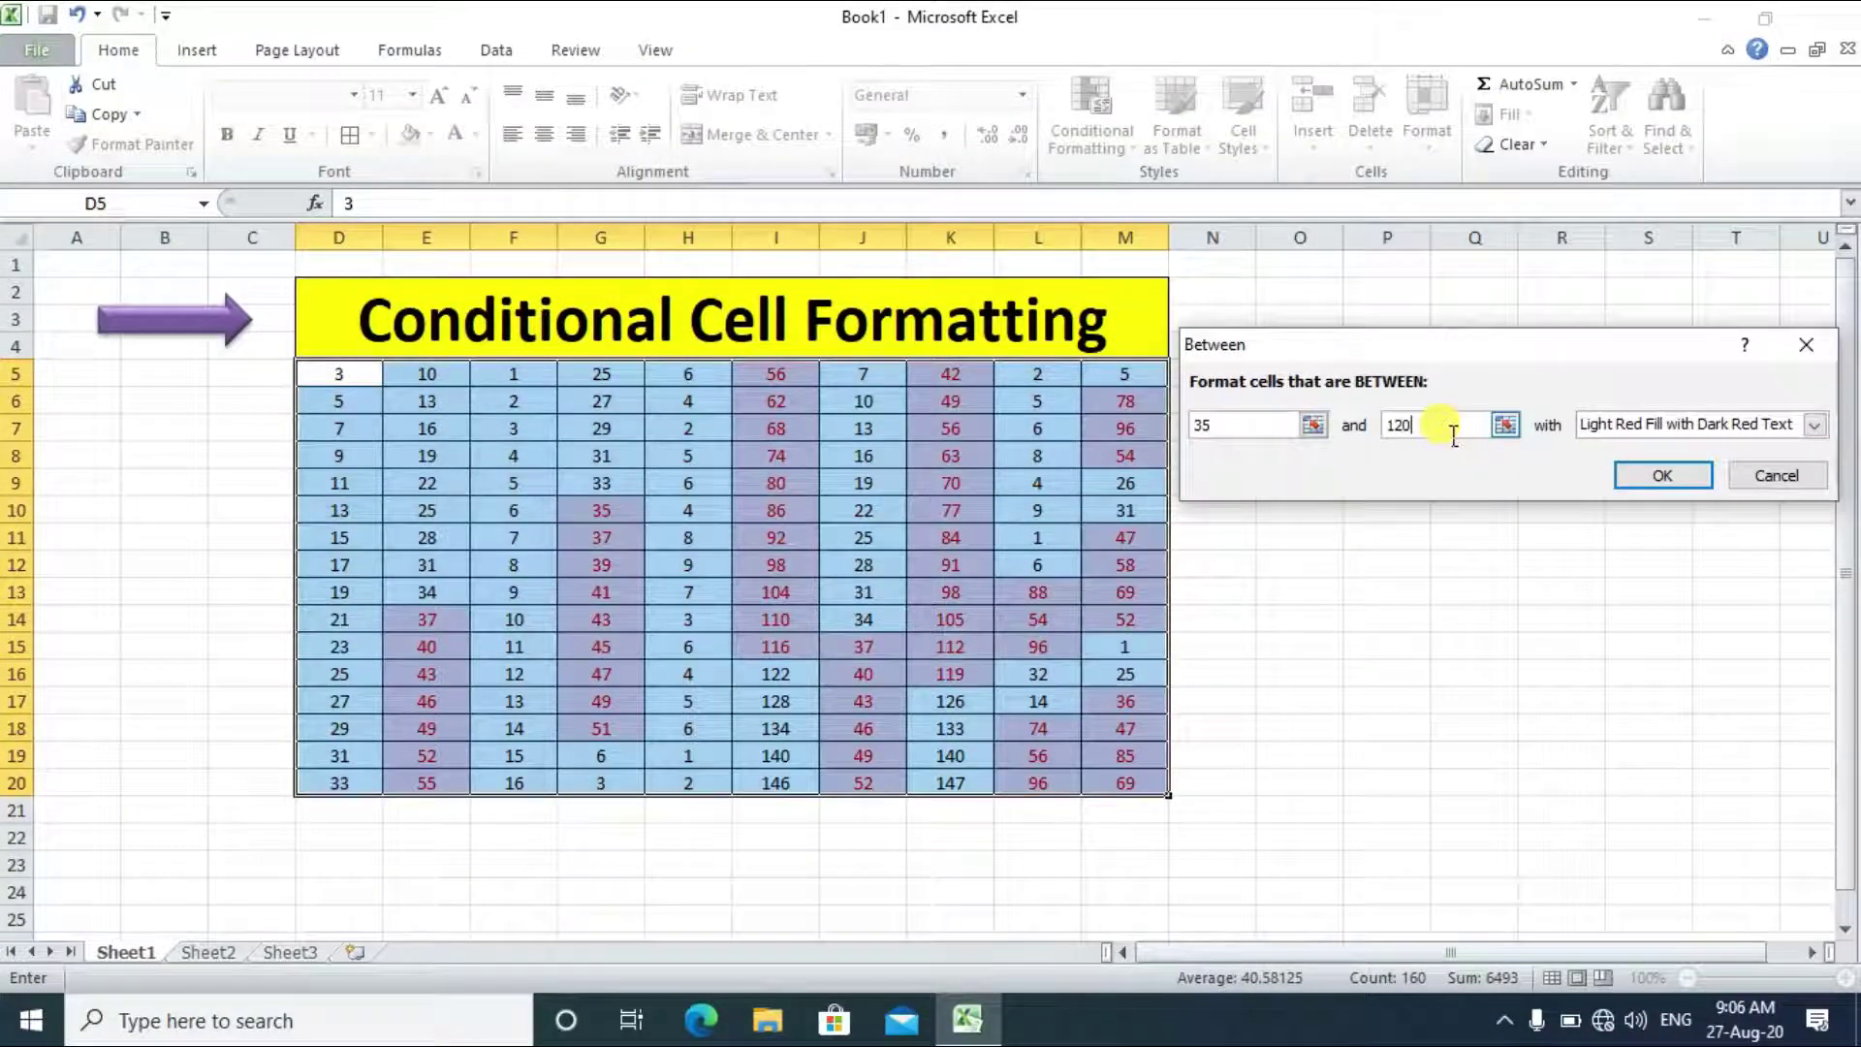
click(1635, 479)
click(1421, 485)
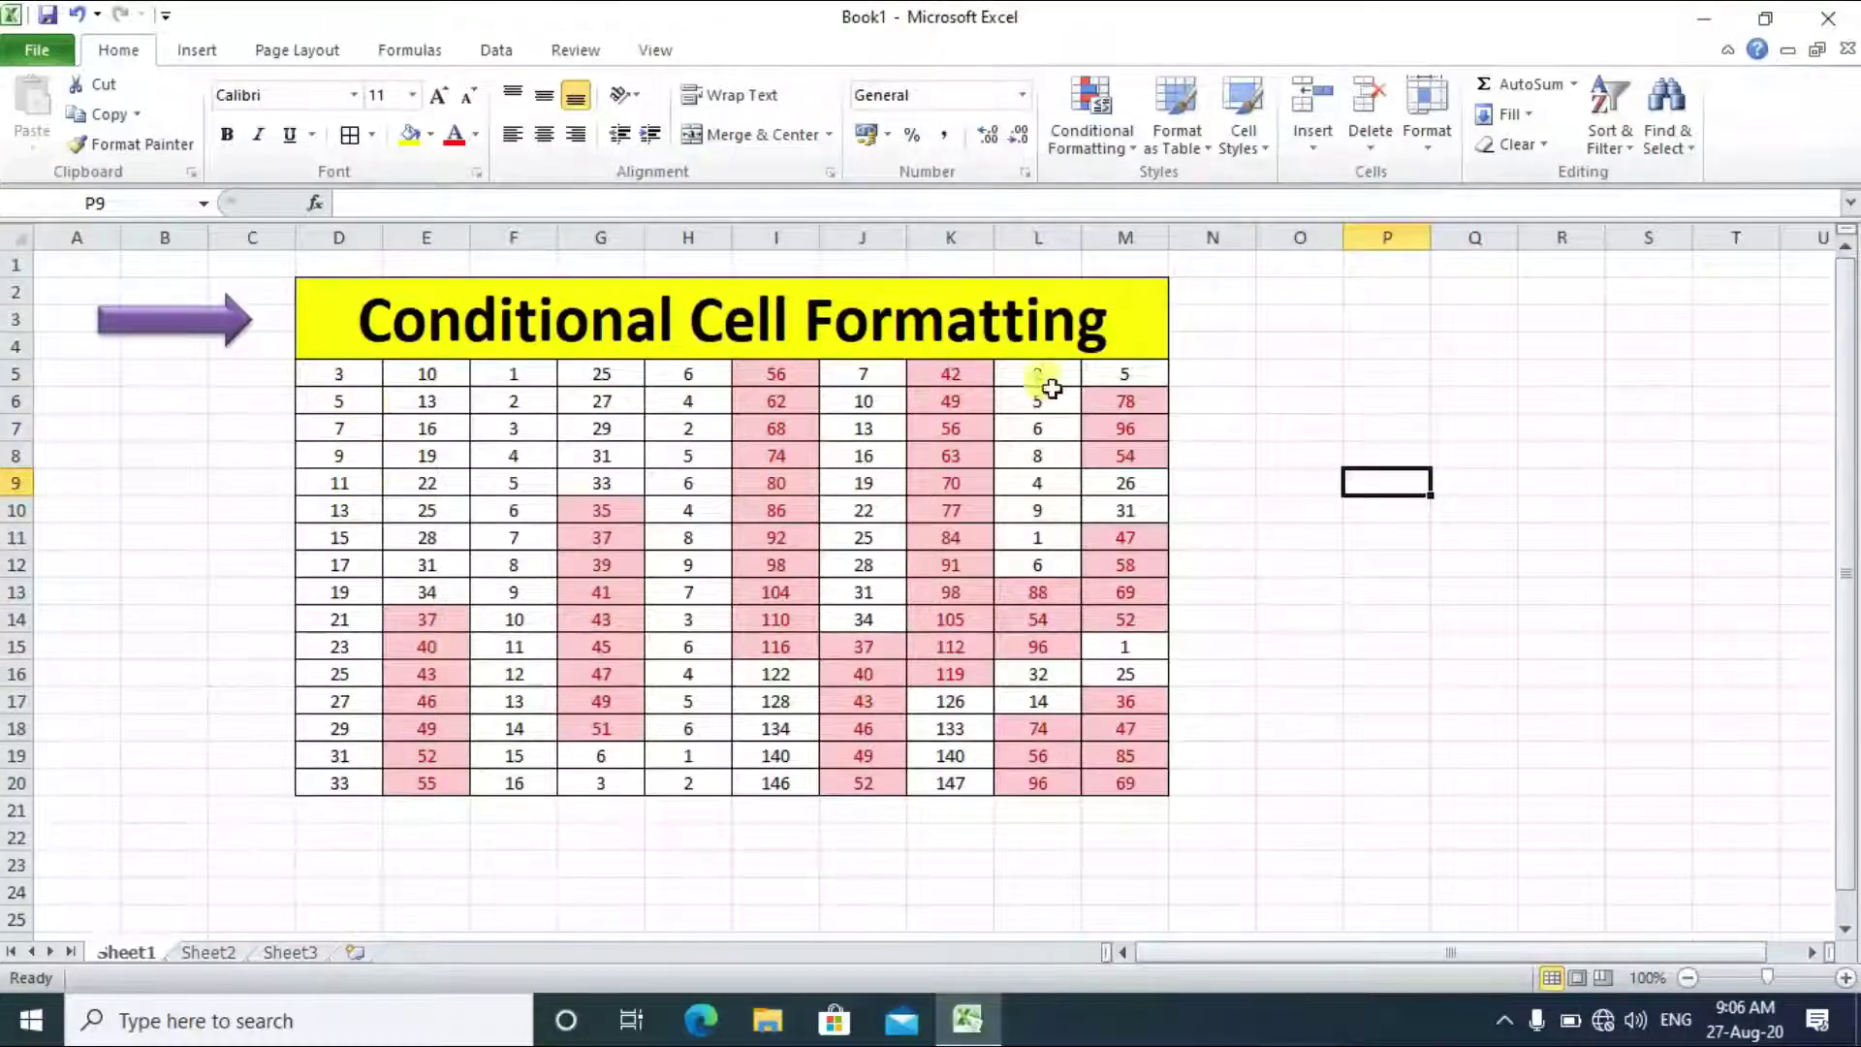
Clear the Between conditional formatting rule from the selected cells D5:M20
drag(364, 378, 1170, 790)
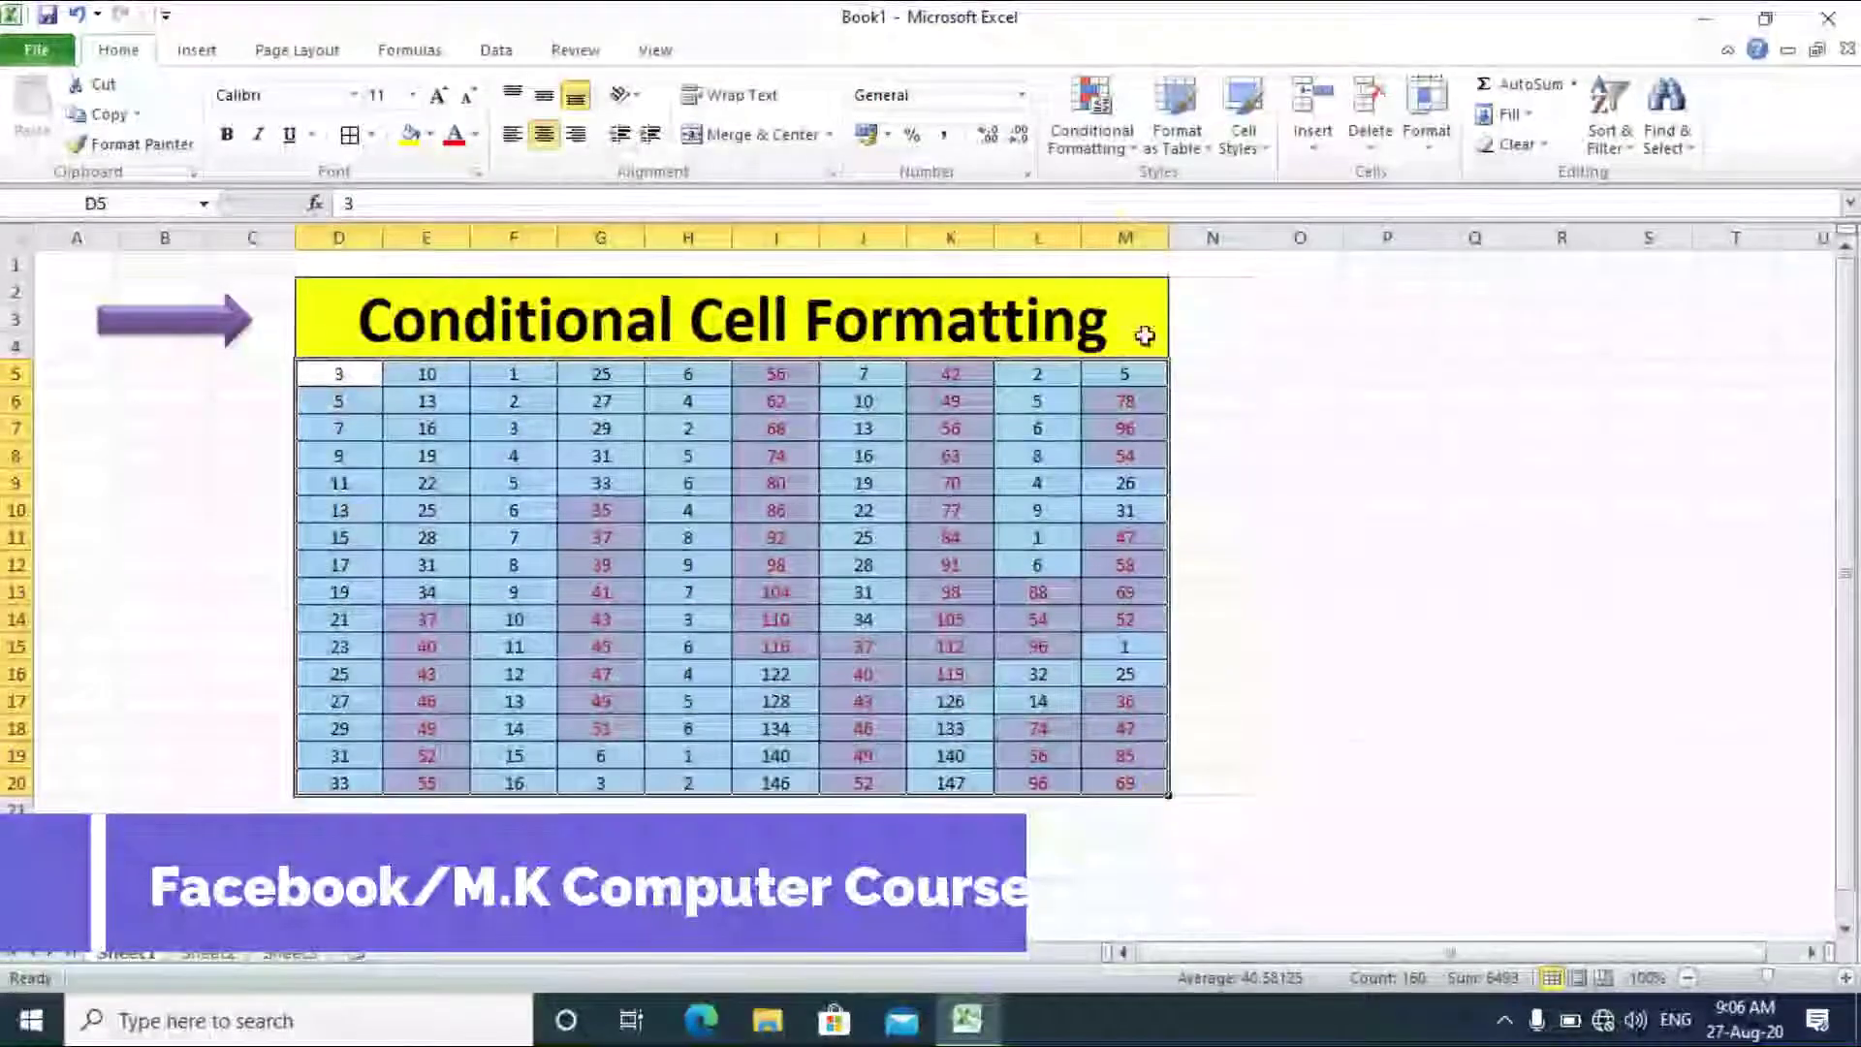
click(1096, 141)
mouse_move(1232, 524)
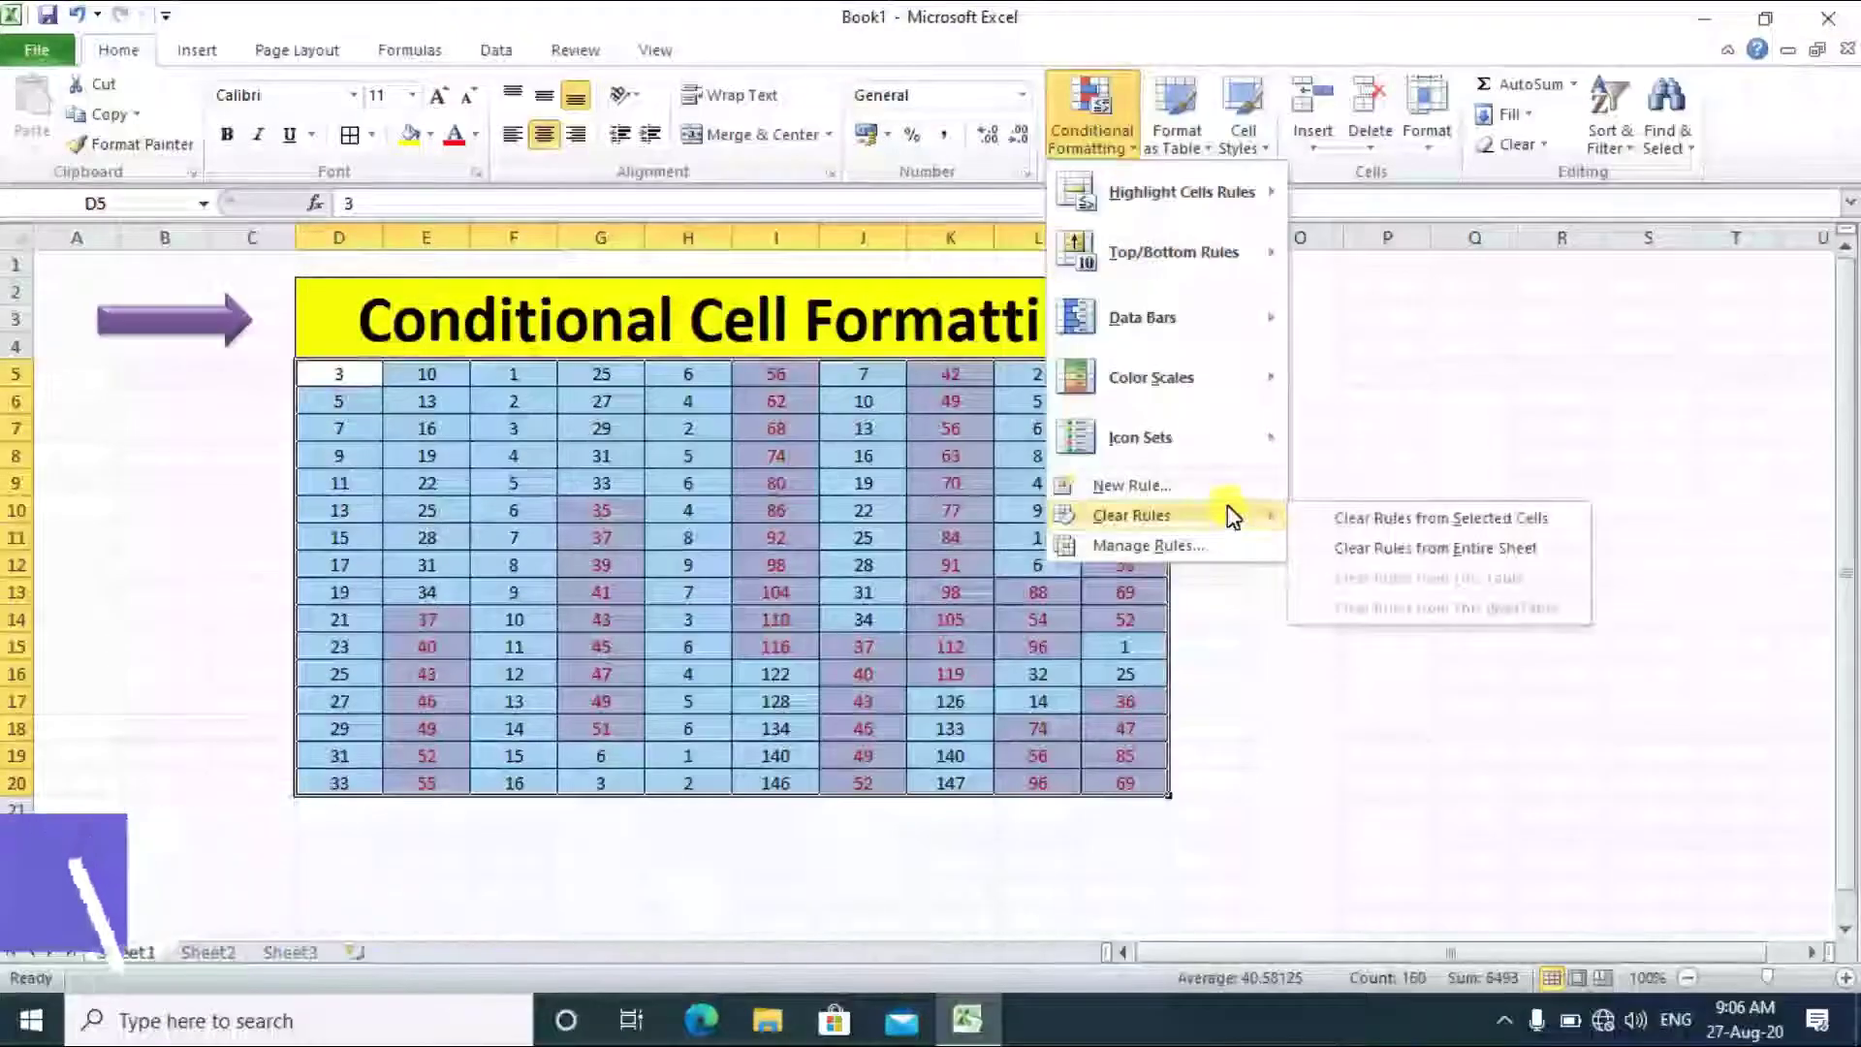
click(1304, 514)
click(1225, 508)
Preview an Equal To highlight rule on D5:M20 with the value 100 and Light Red Fill with Dark Red Text
drag(359, 377, 1154, 781)
click(1118, 155)
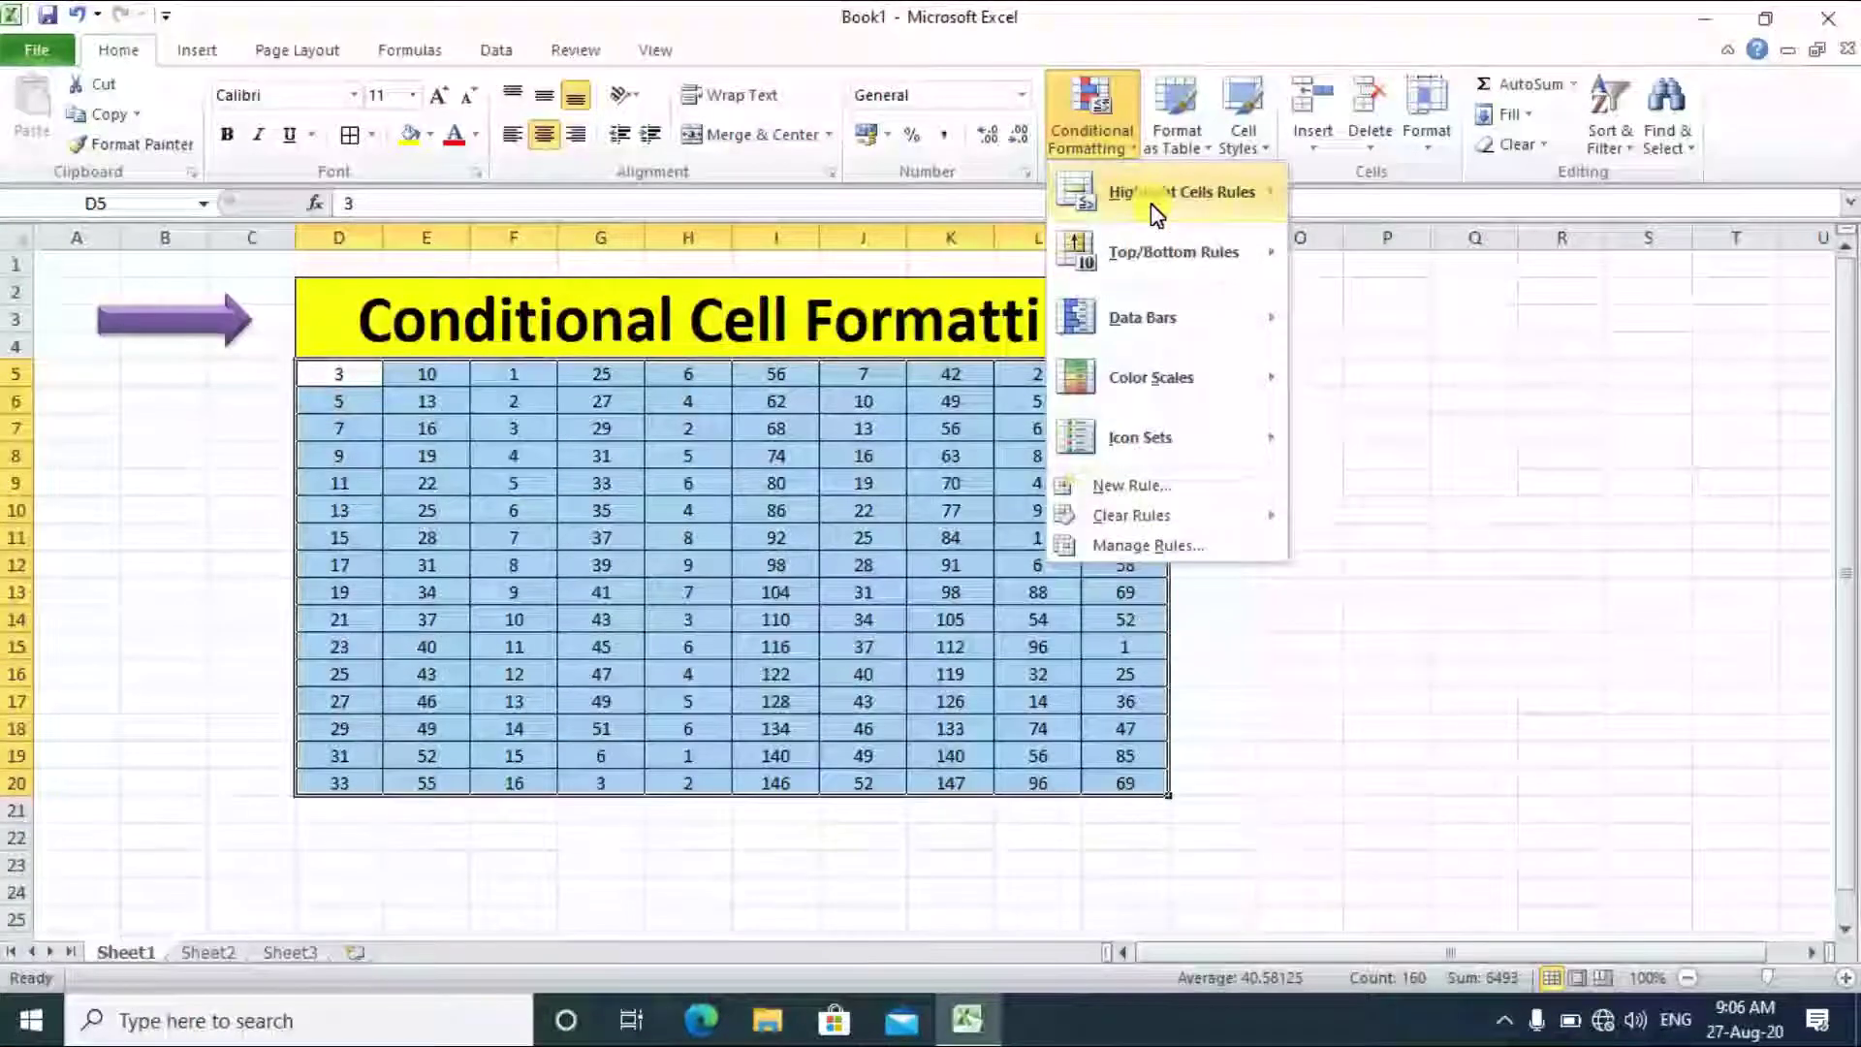
mouse_move(1150, 202)
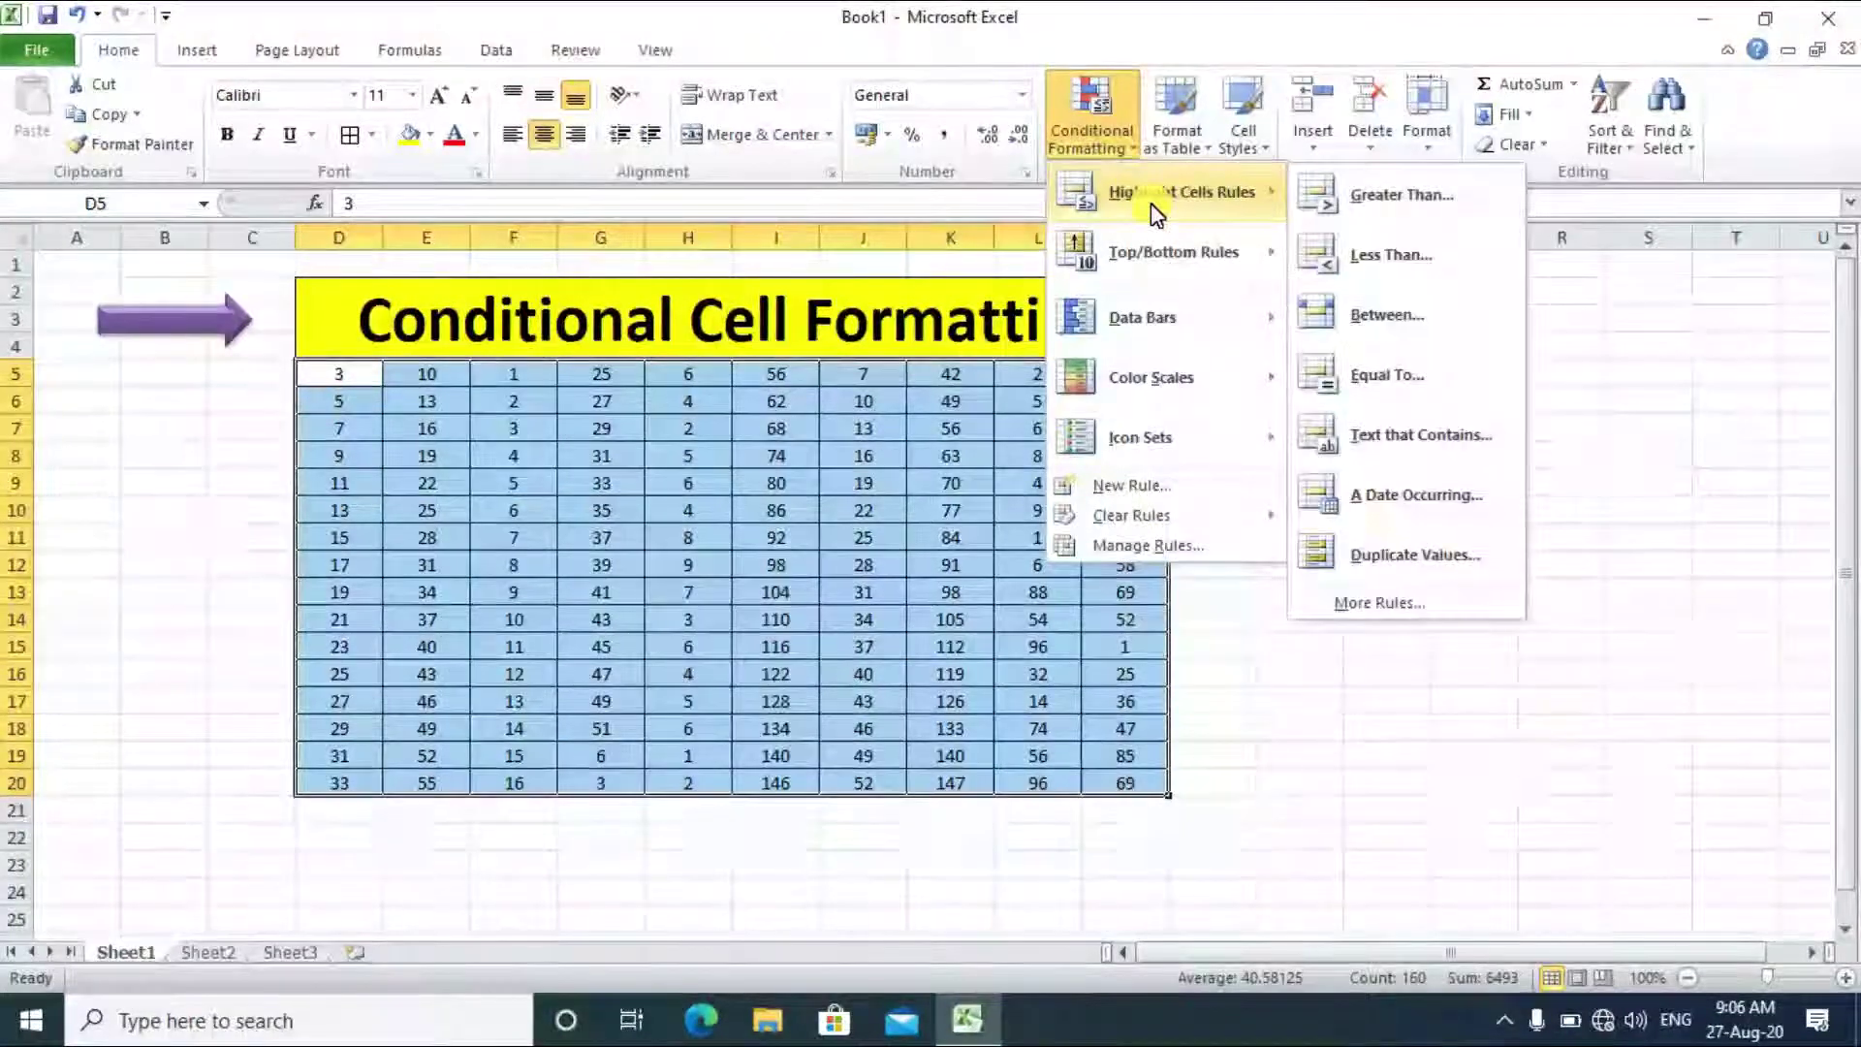
click(1452, 370)
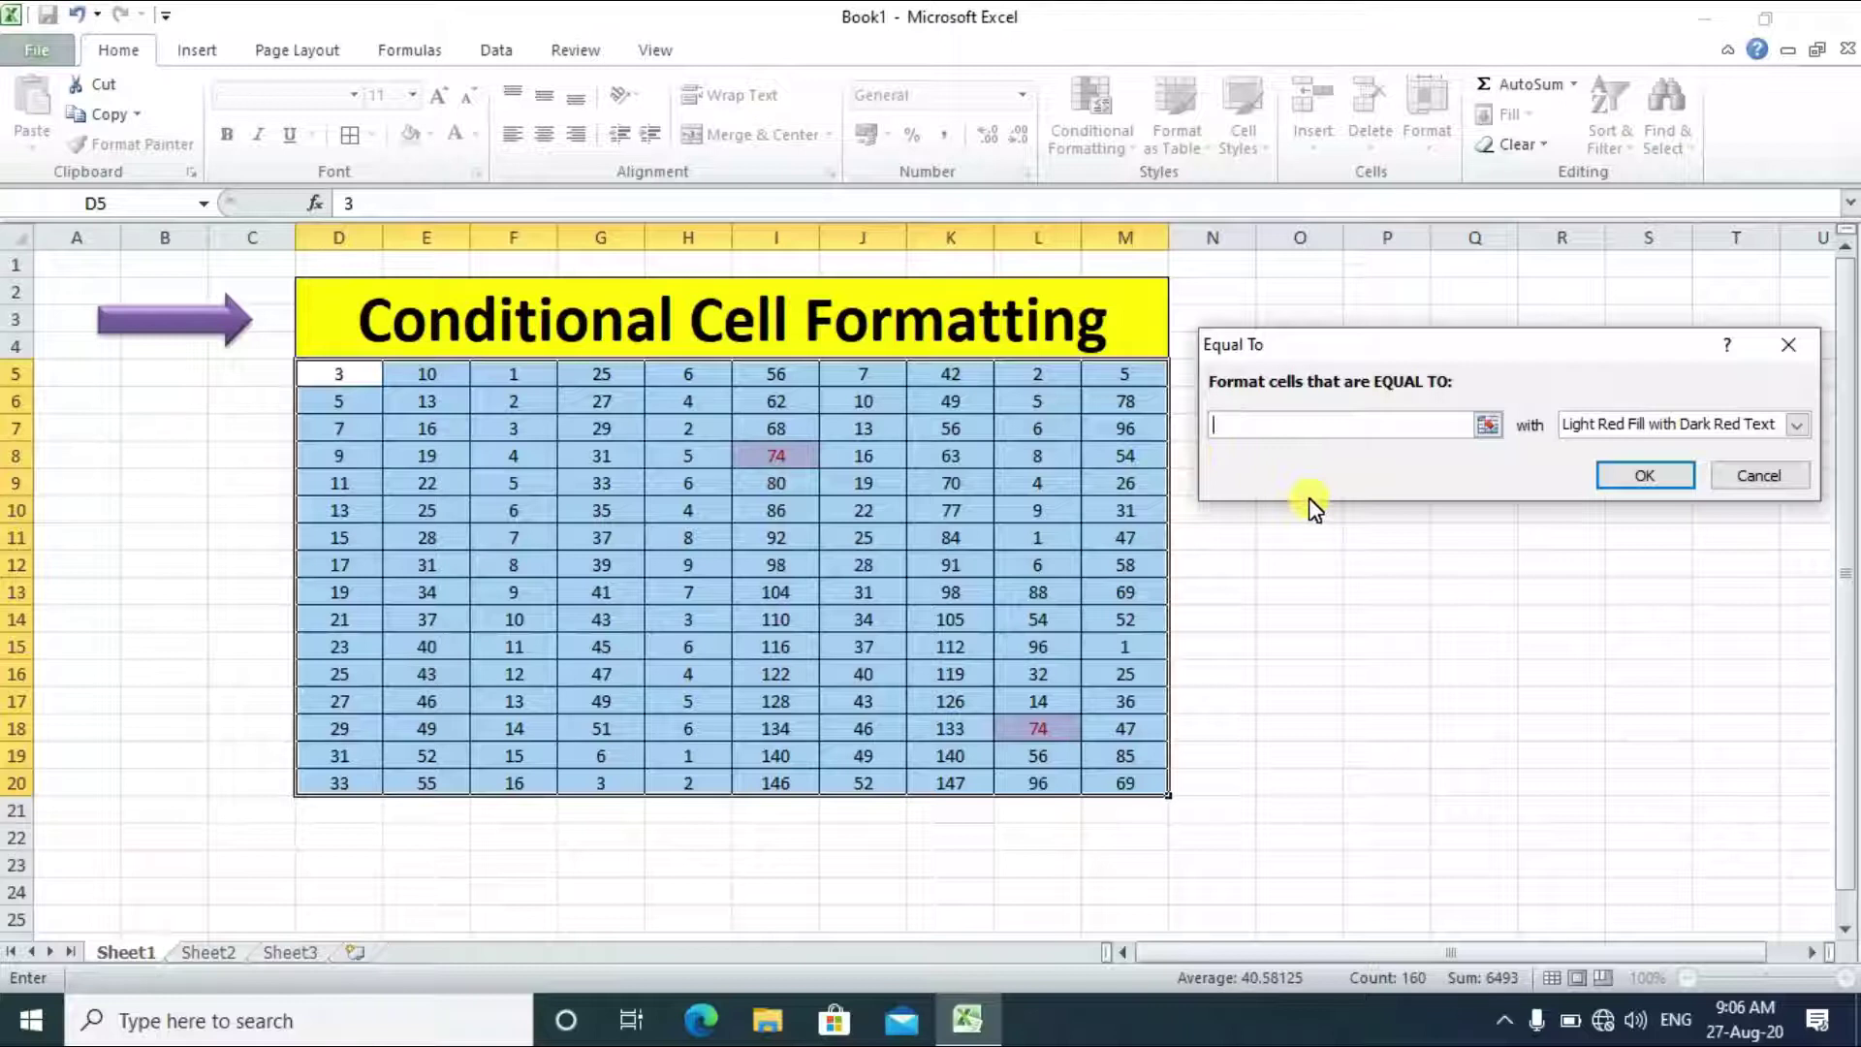
text(100)
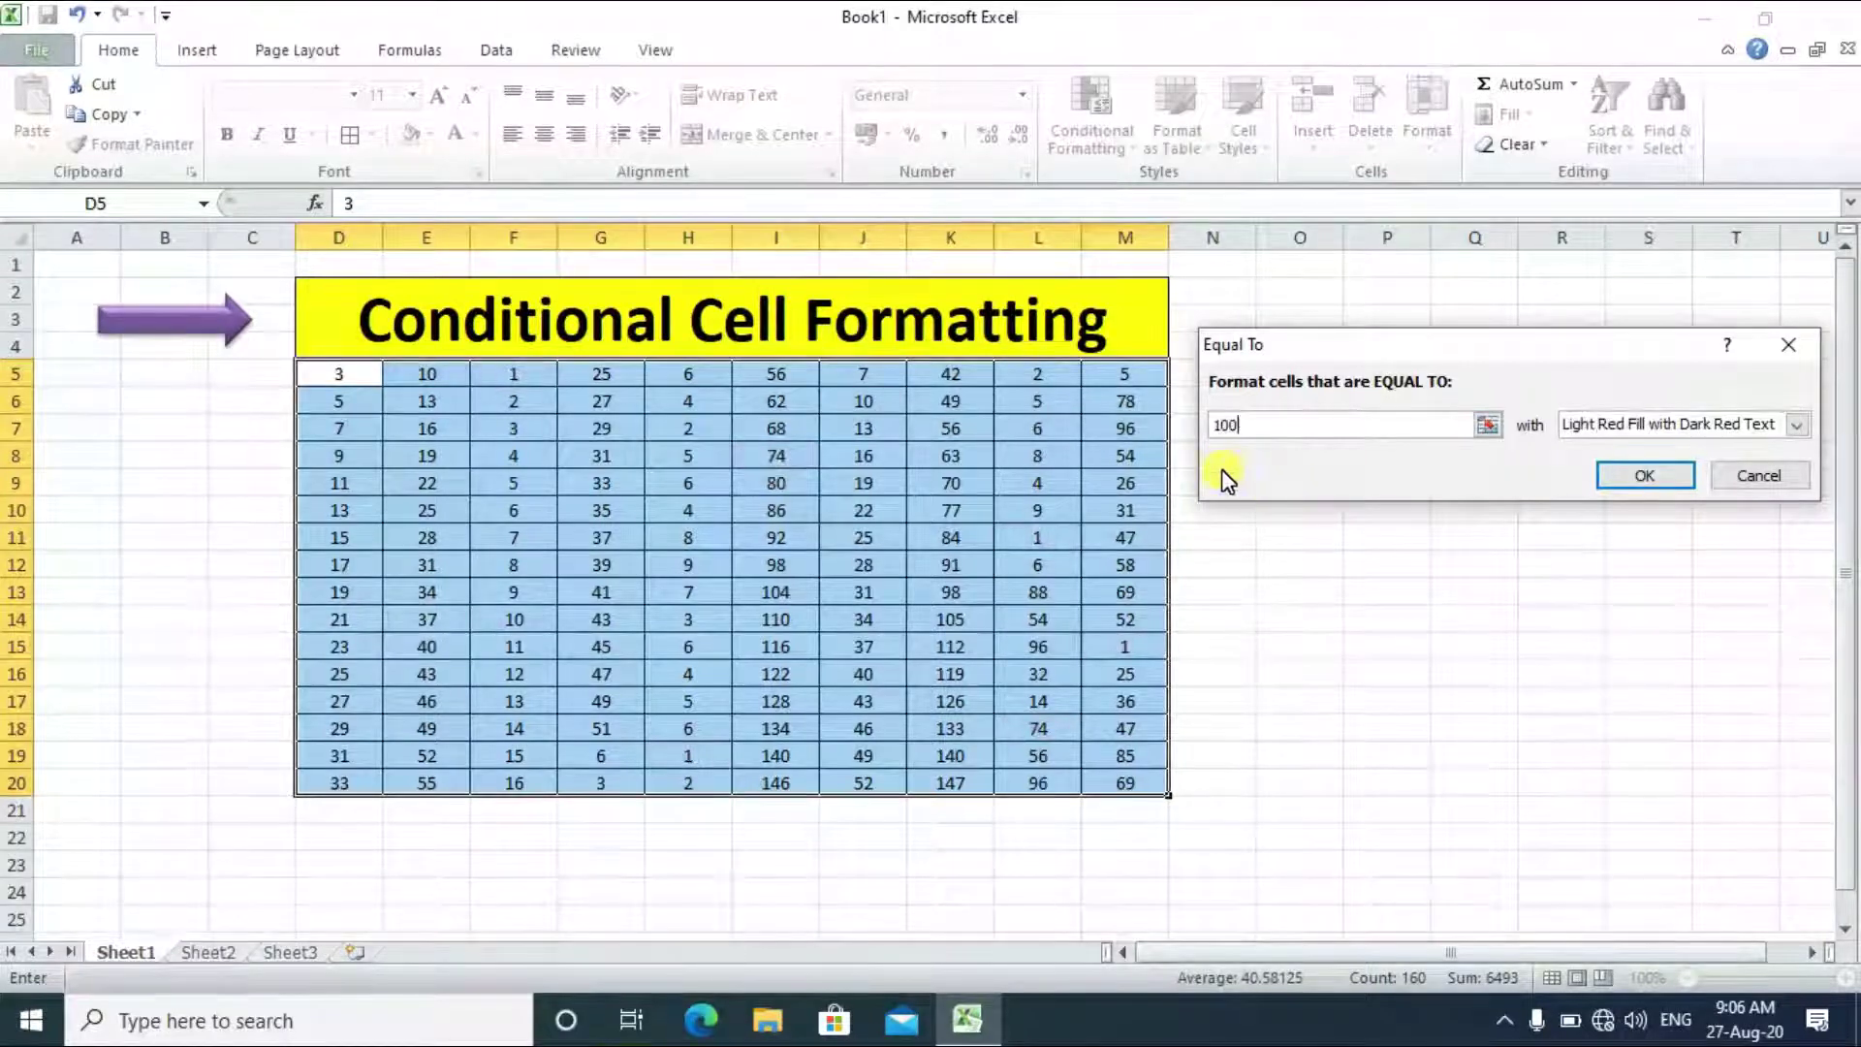
Preview the Equal To rule with the values 25 and 22, and cancel it without applying
key(BackSpace)
key(BackSpace)
key(BackSpace)
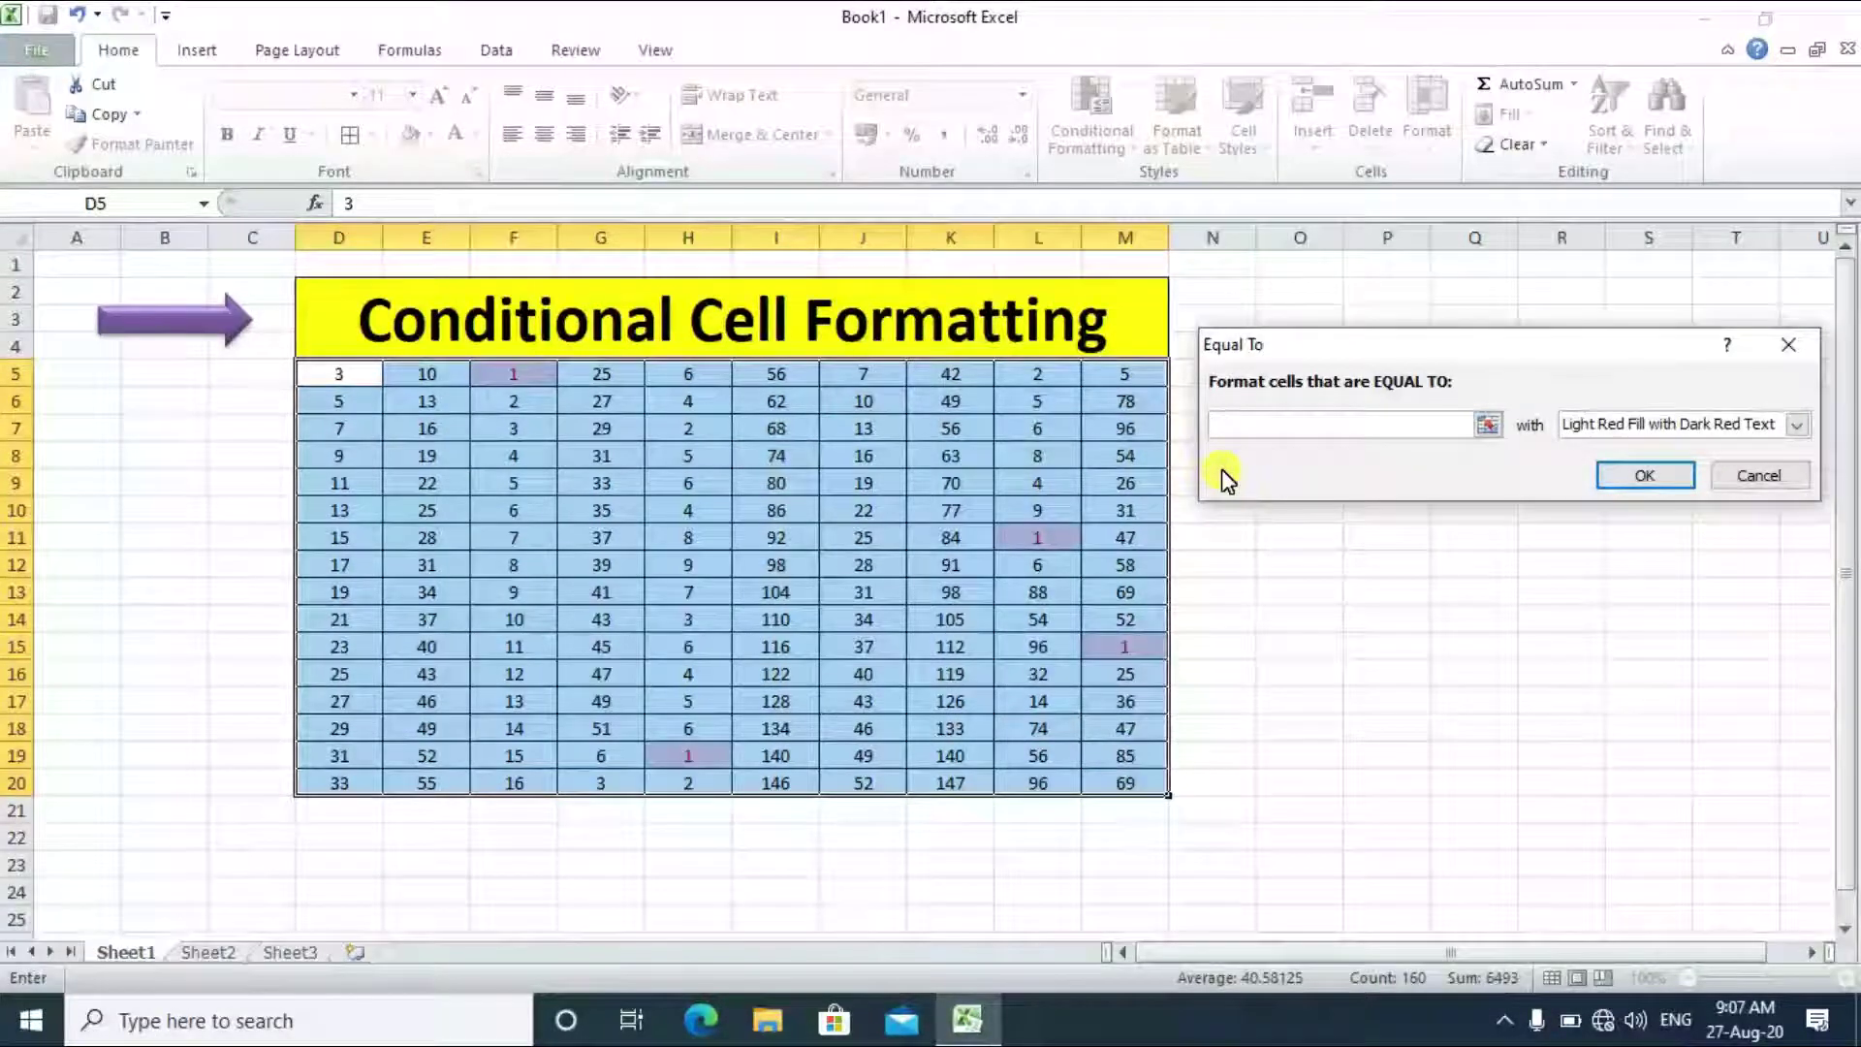
text(25)
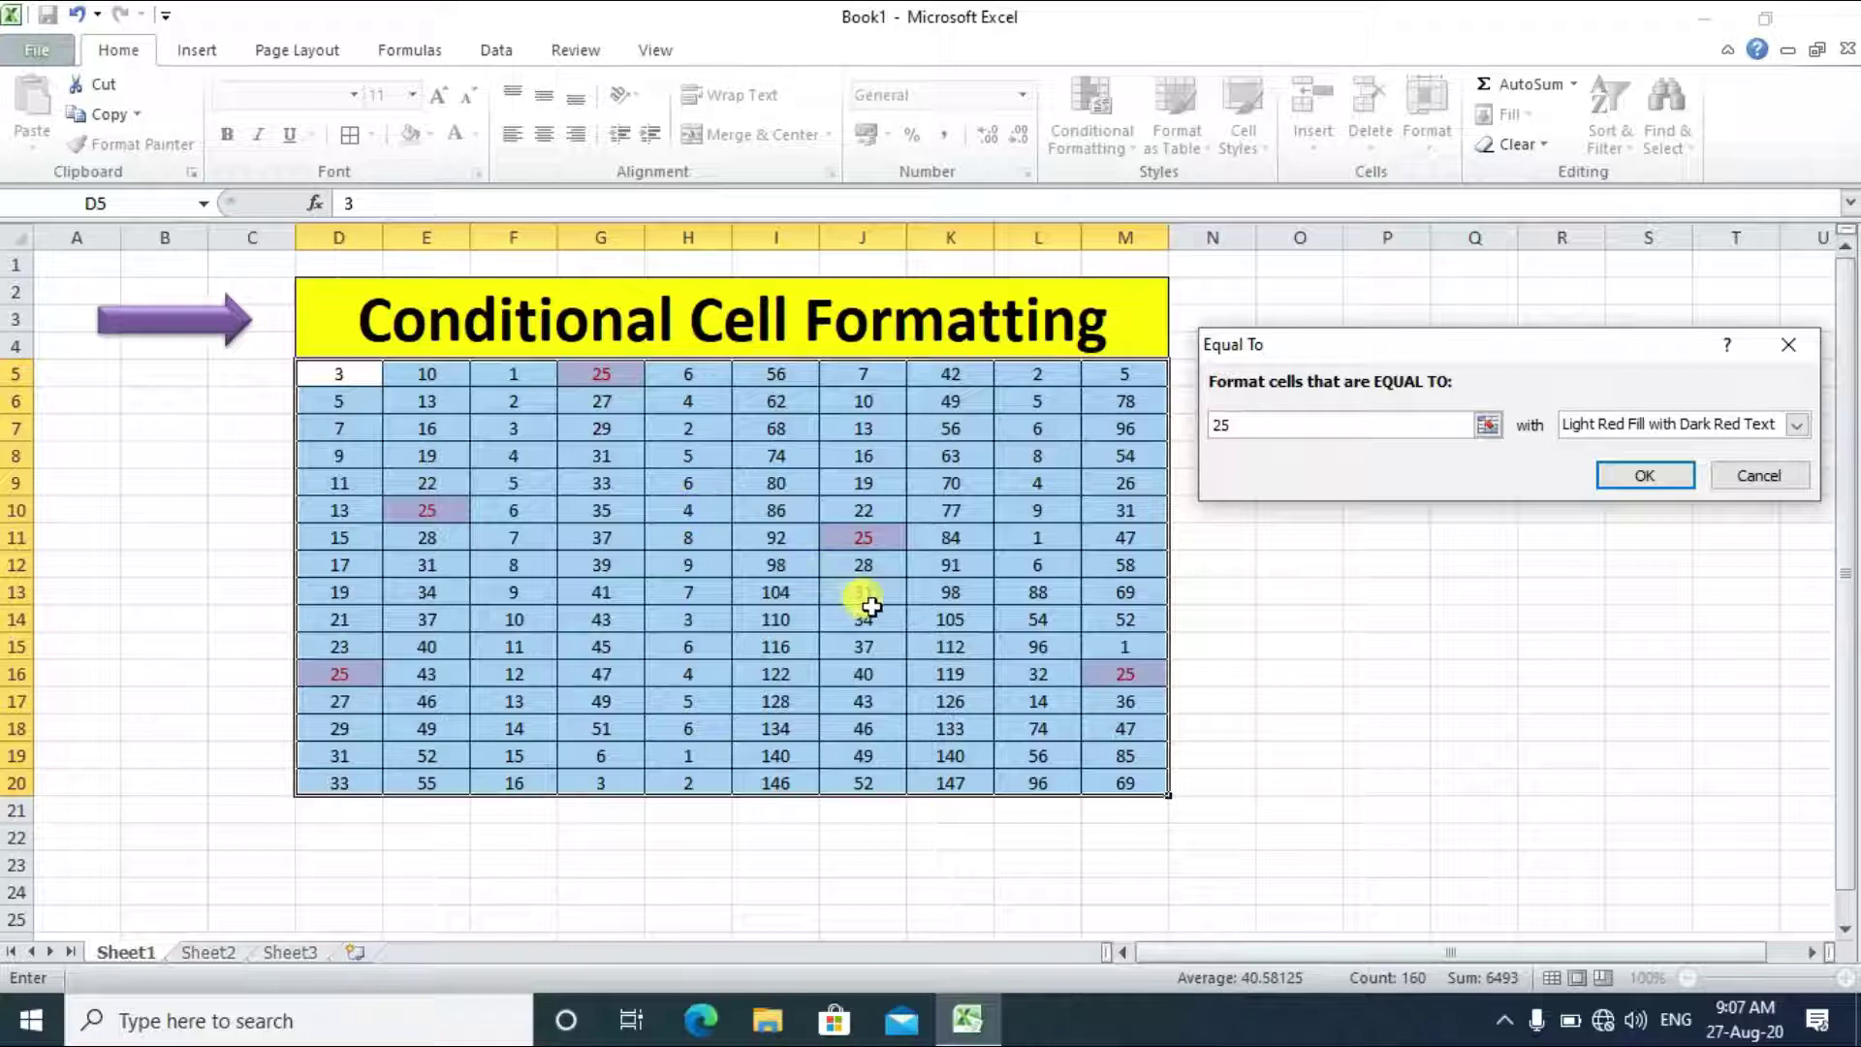
key(BackSpace)
key(BackSpace)
text(22)
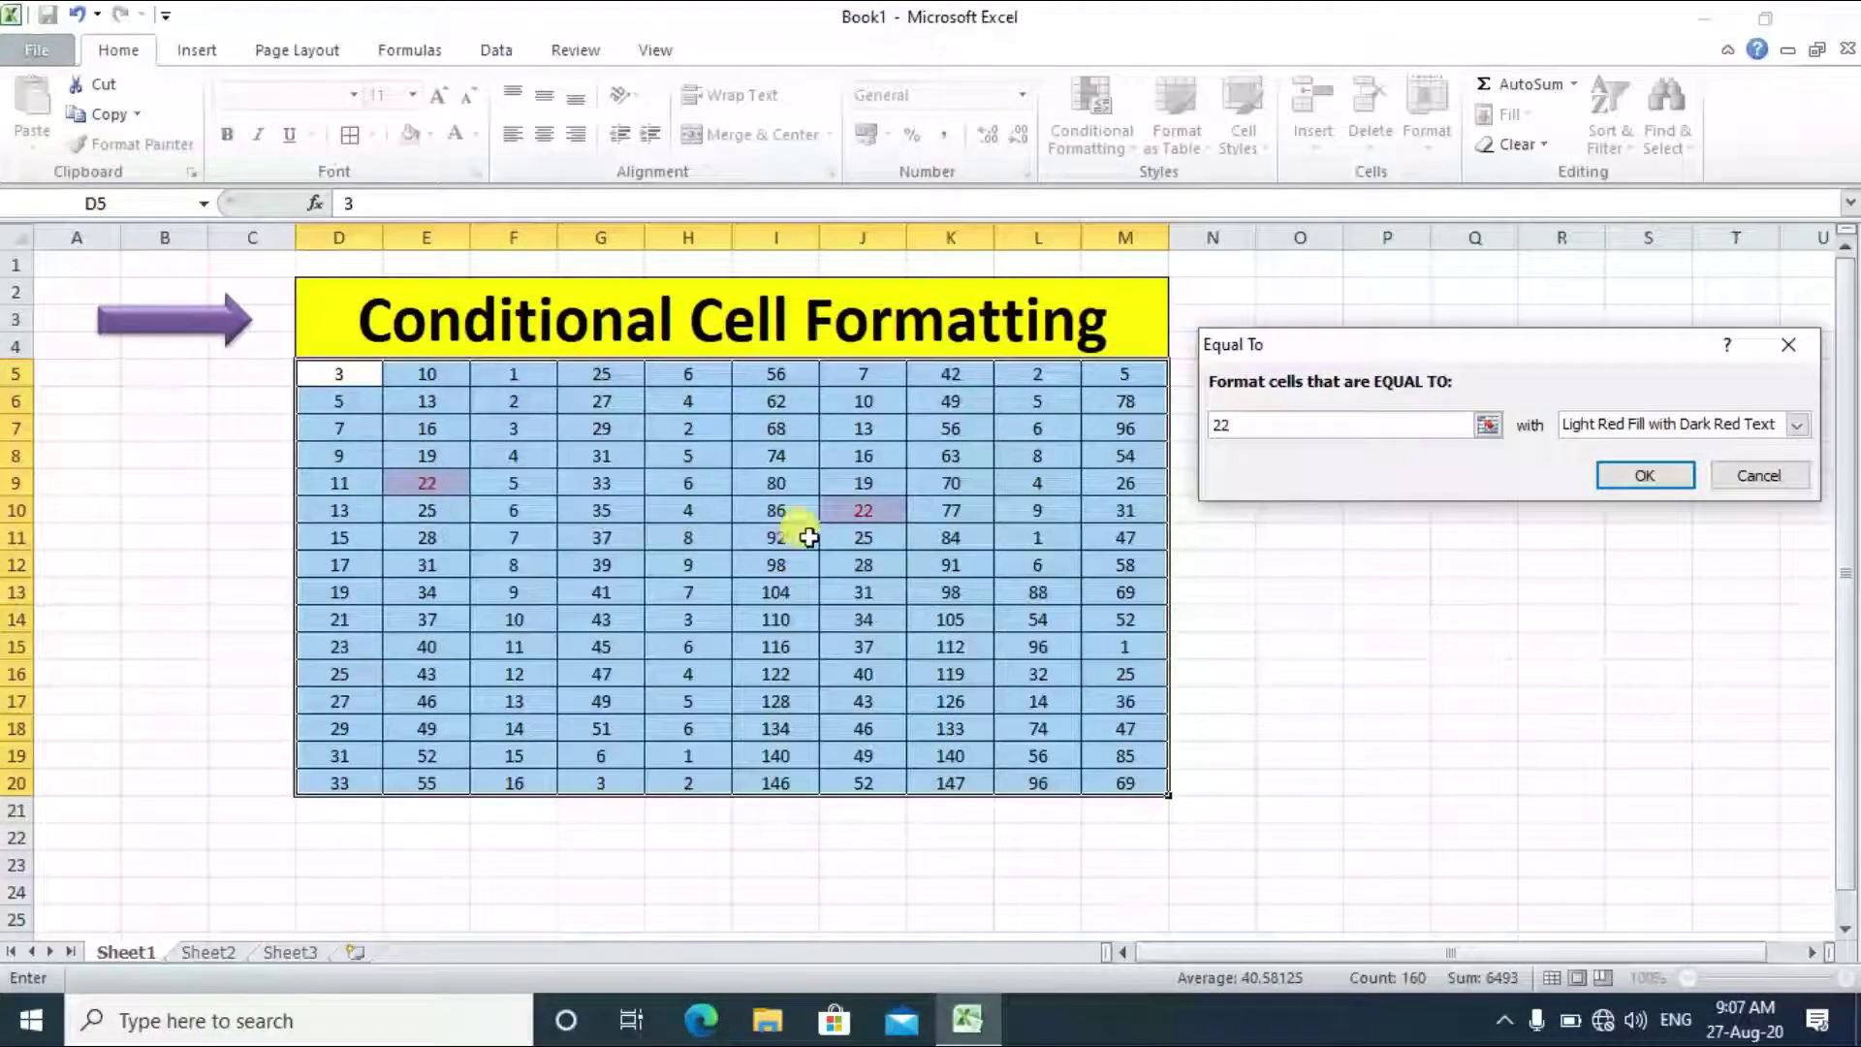
click(1782, 474)
click(1372, 513)
Highlight the duplicate values in D5:M20 with Light Red Fill with Dark Red Text
drag(352, 387, 1147, 786)
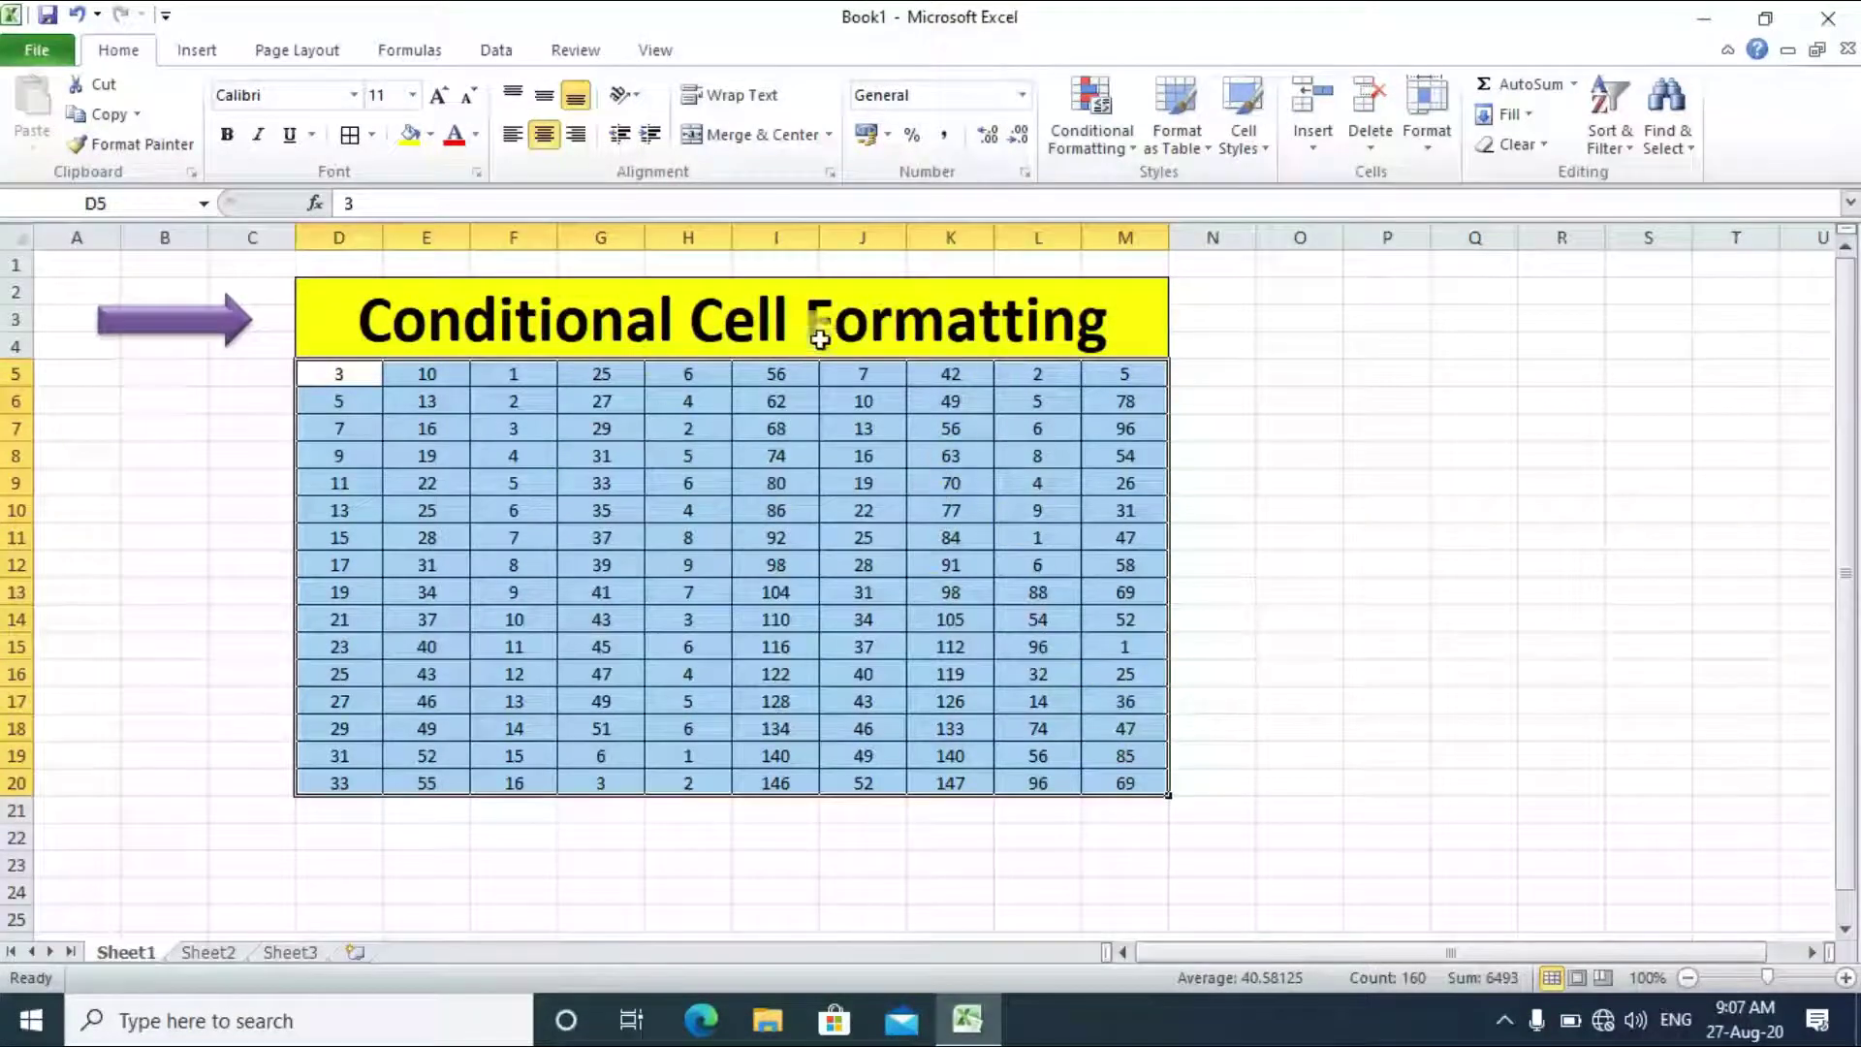
click(1118, 148)
mouse_move(1154, 202)
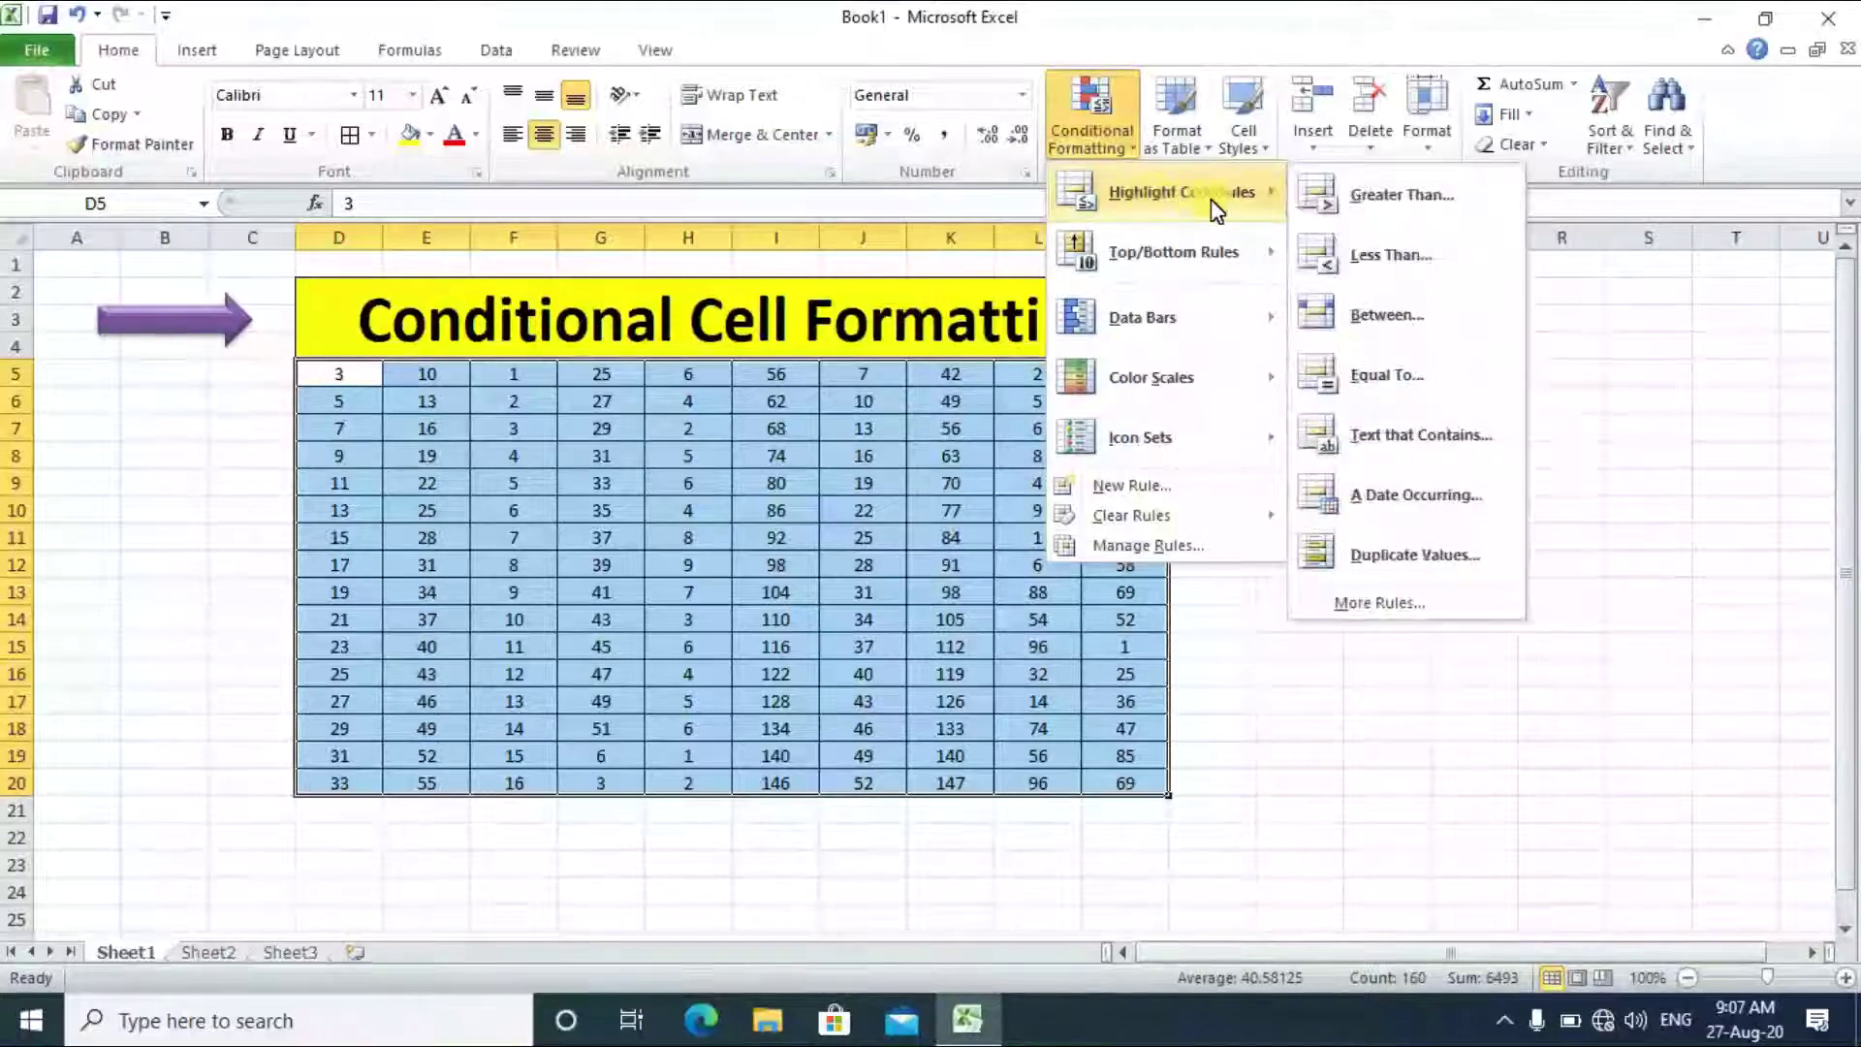
click(1468, 564)
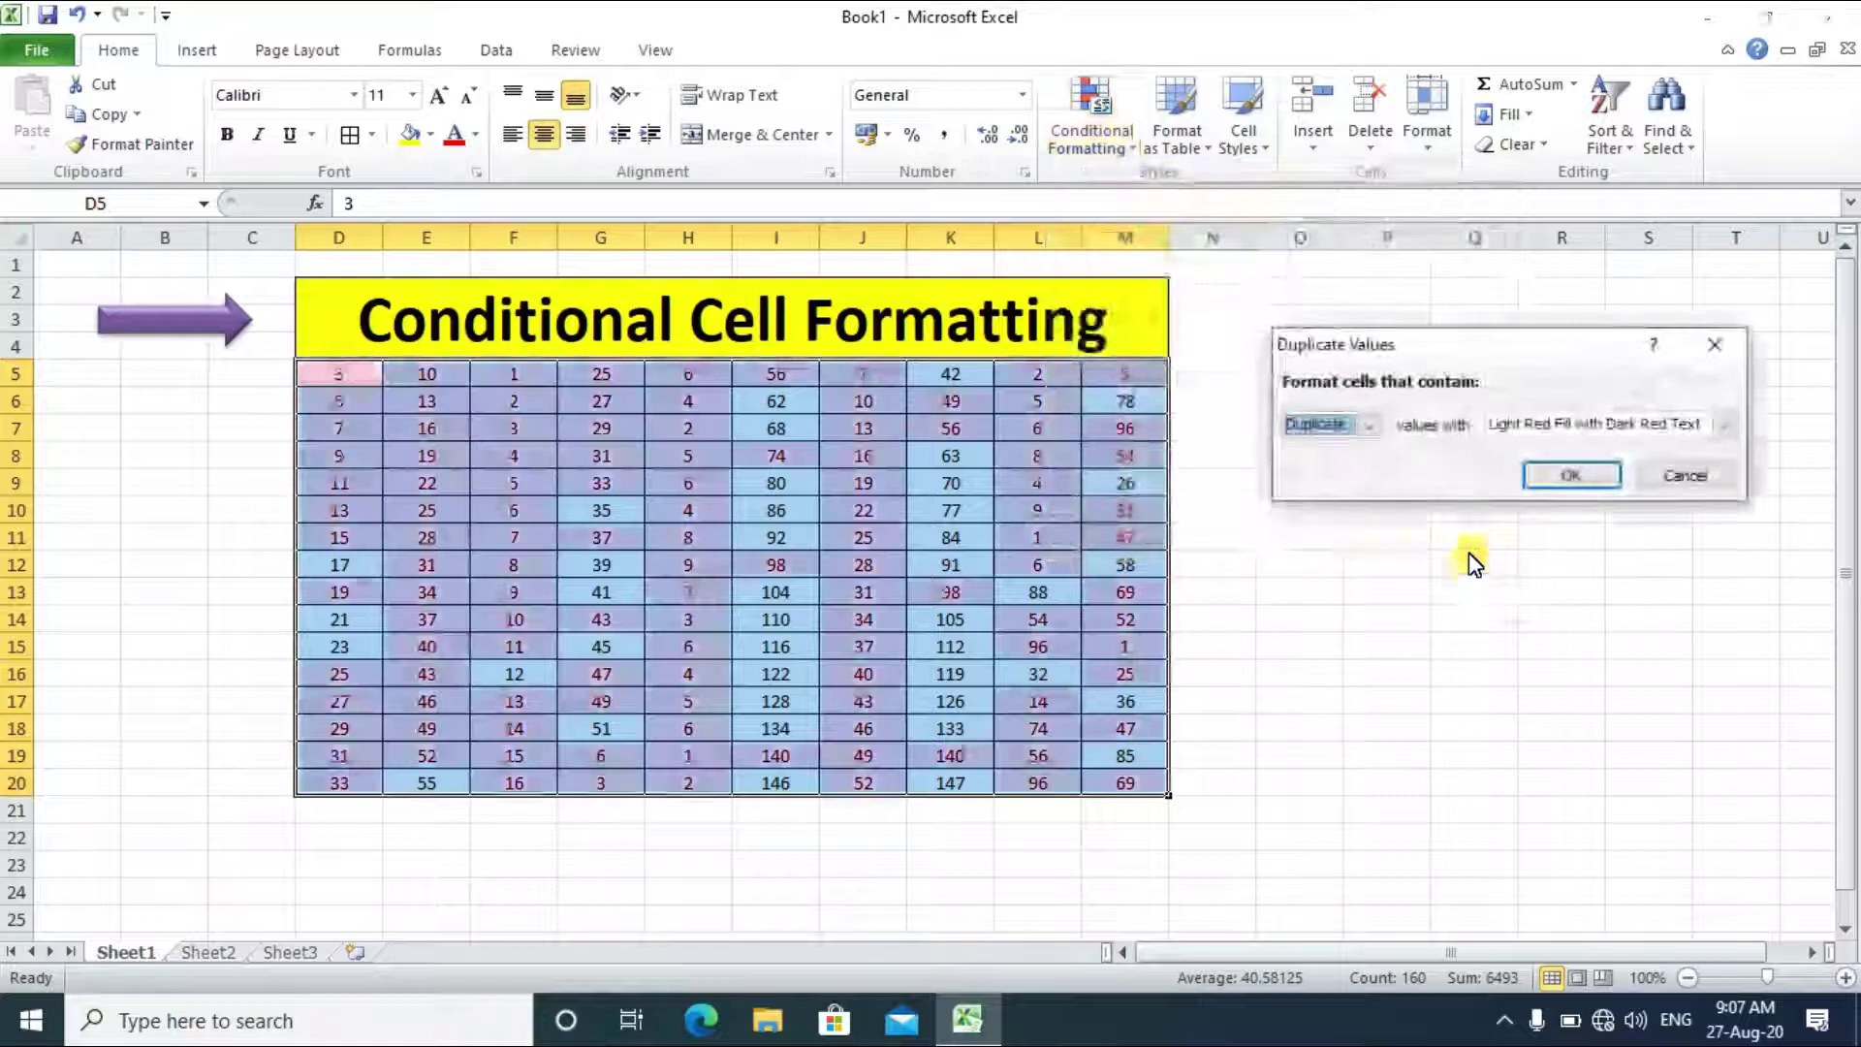
click(1563, 475)
click(1395, 513)
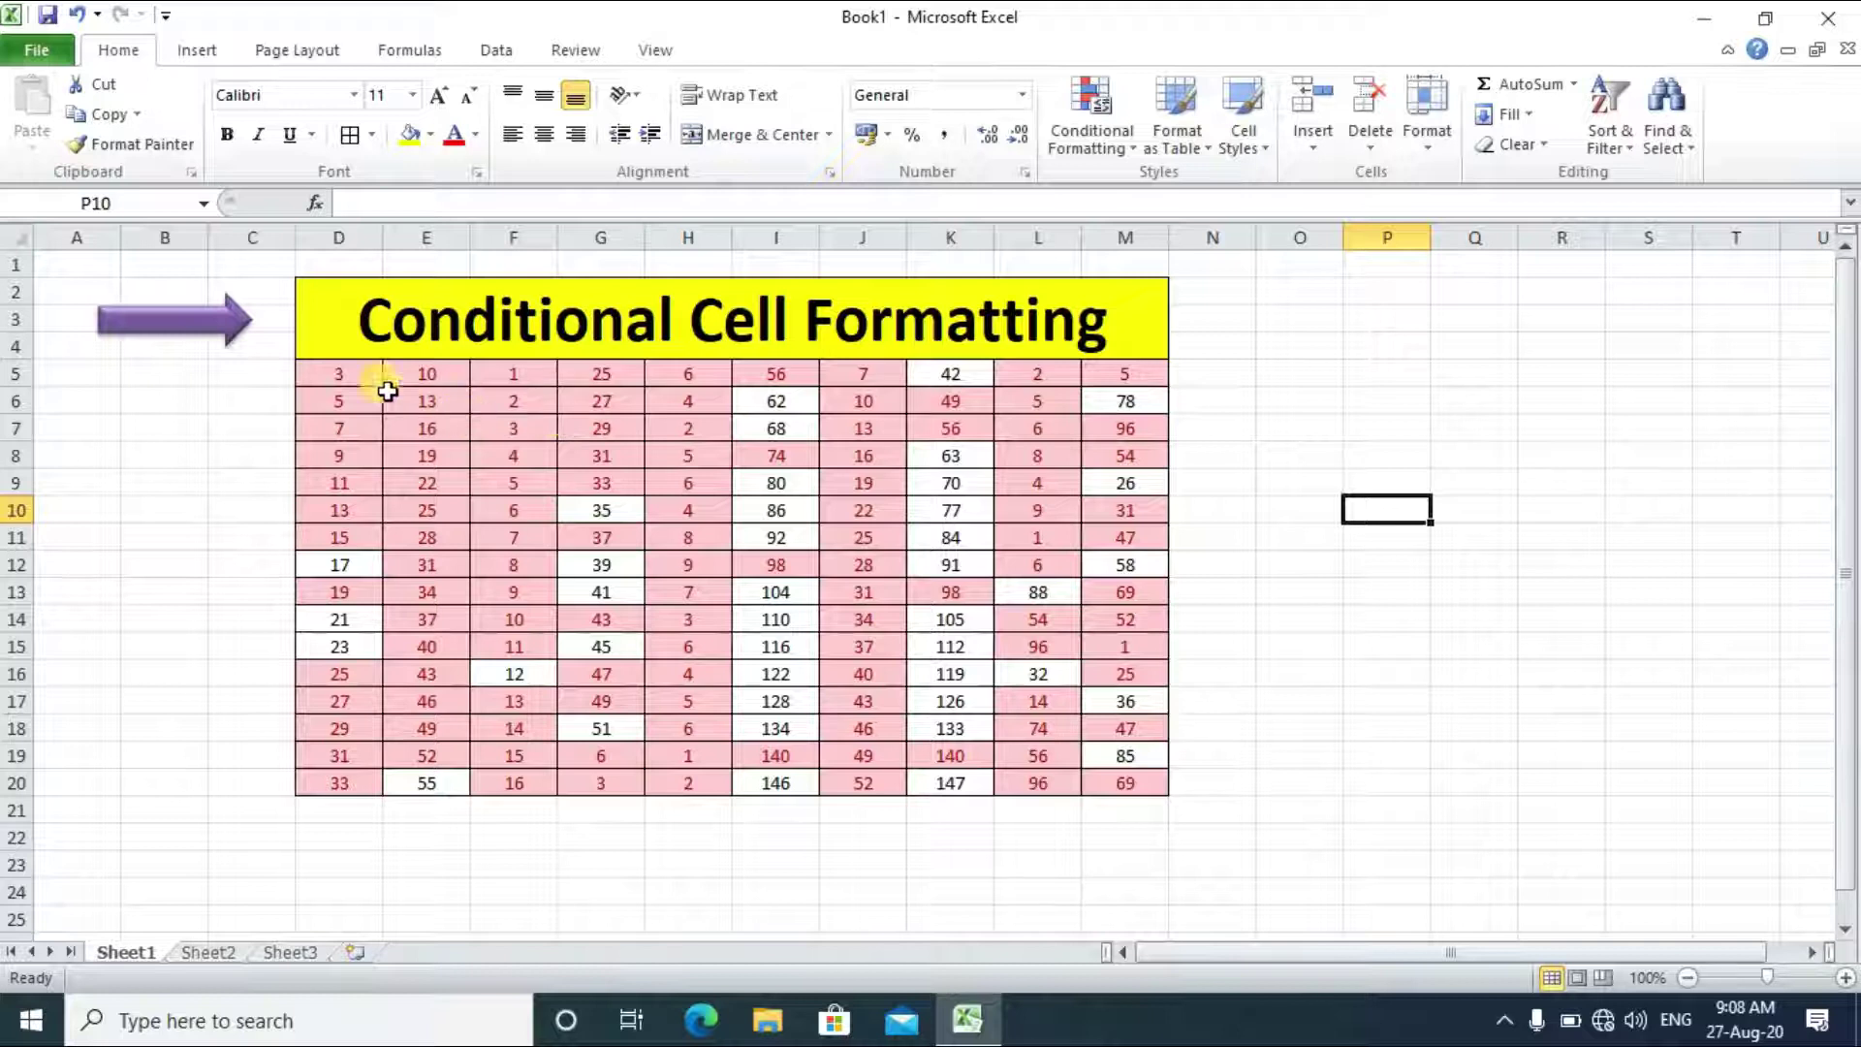
Clear the Duplicate Values conditional formatting rule from the selected cells D5:M20
mouse_move(359, 377)
mouse_down()
mouse_move(834, 528)
mouse_move(1102, 785)
mouse_move(1130, 787)
mouse_up()
click(1093, 139)
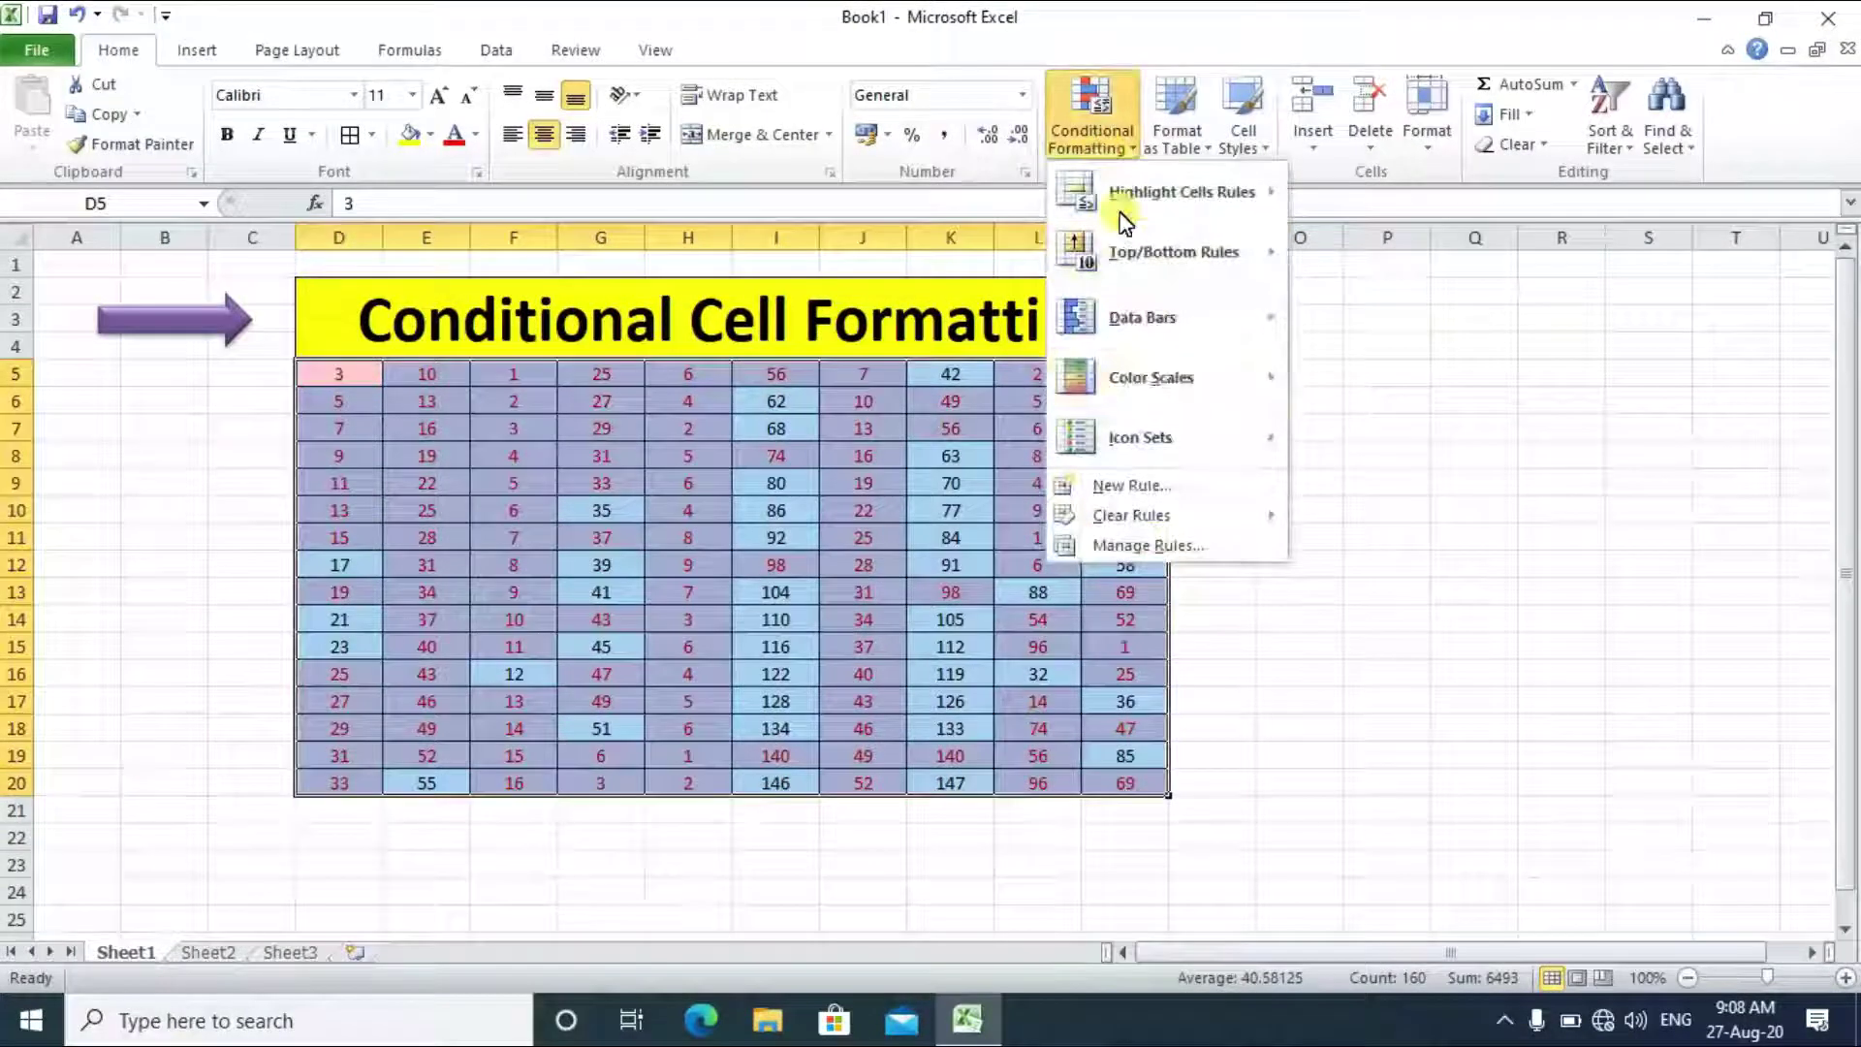
mouse_move(1223, 533)
click(1343, 518)
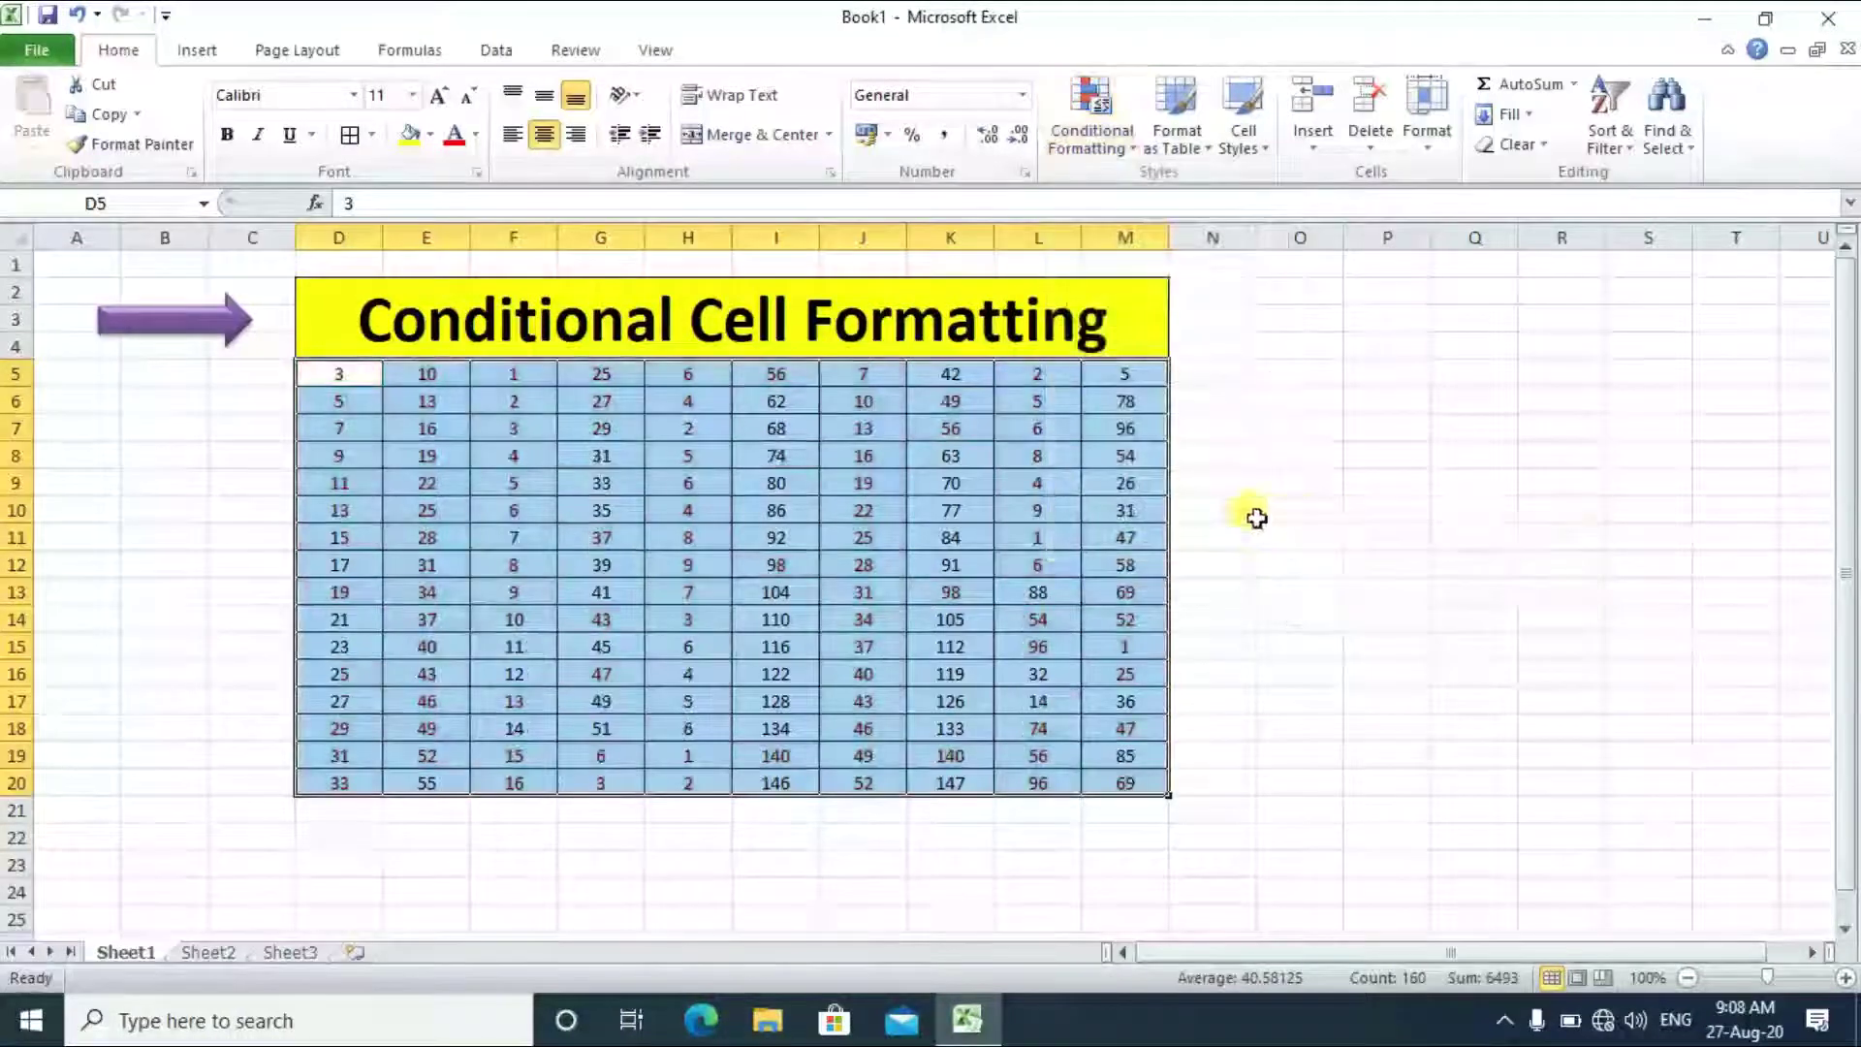
click(714, 482)
Highlight the unique values in D5:M20 with Light Red Fill with Dark Red Text
mouse_move(378, 375)
mouse_down()
mouse_move(1184, 752)
mouse_move(1129, 785)
mouse_up()
click(1095, 143)
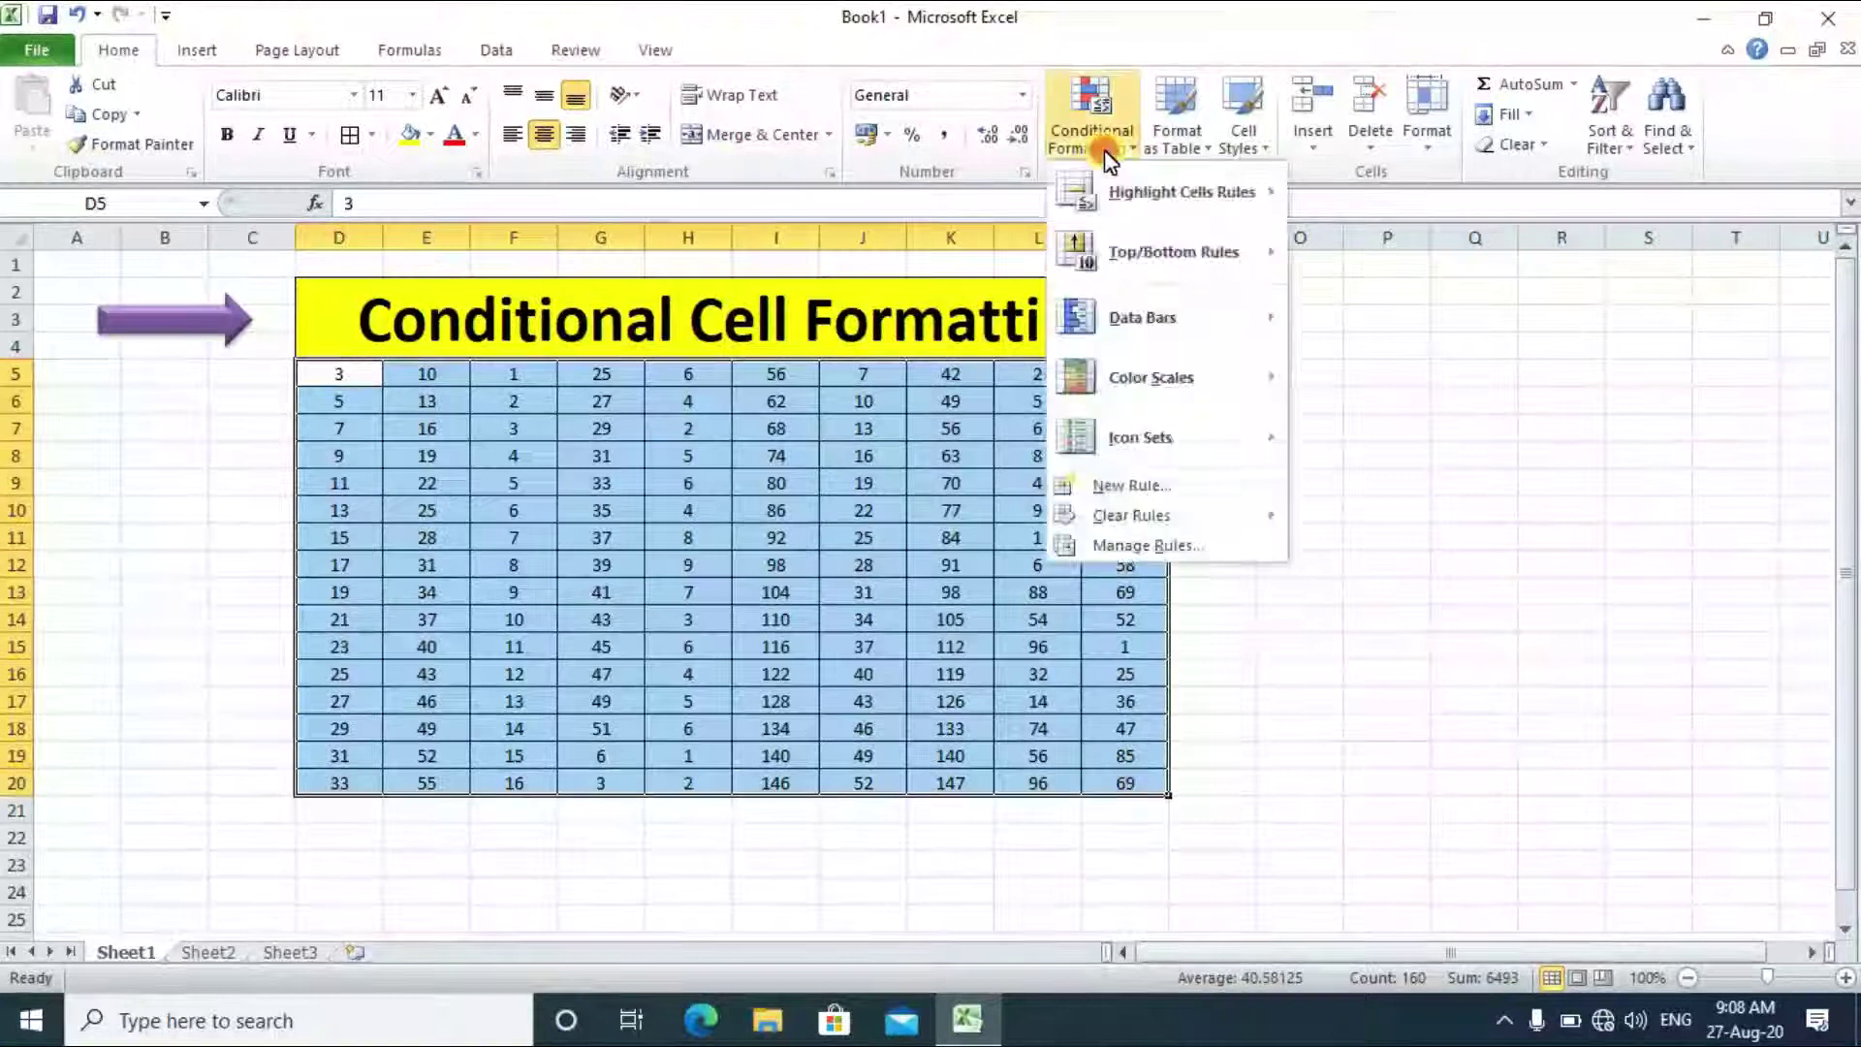
mouse_move(1144, 206)
click(1469, 551)
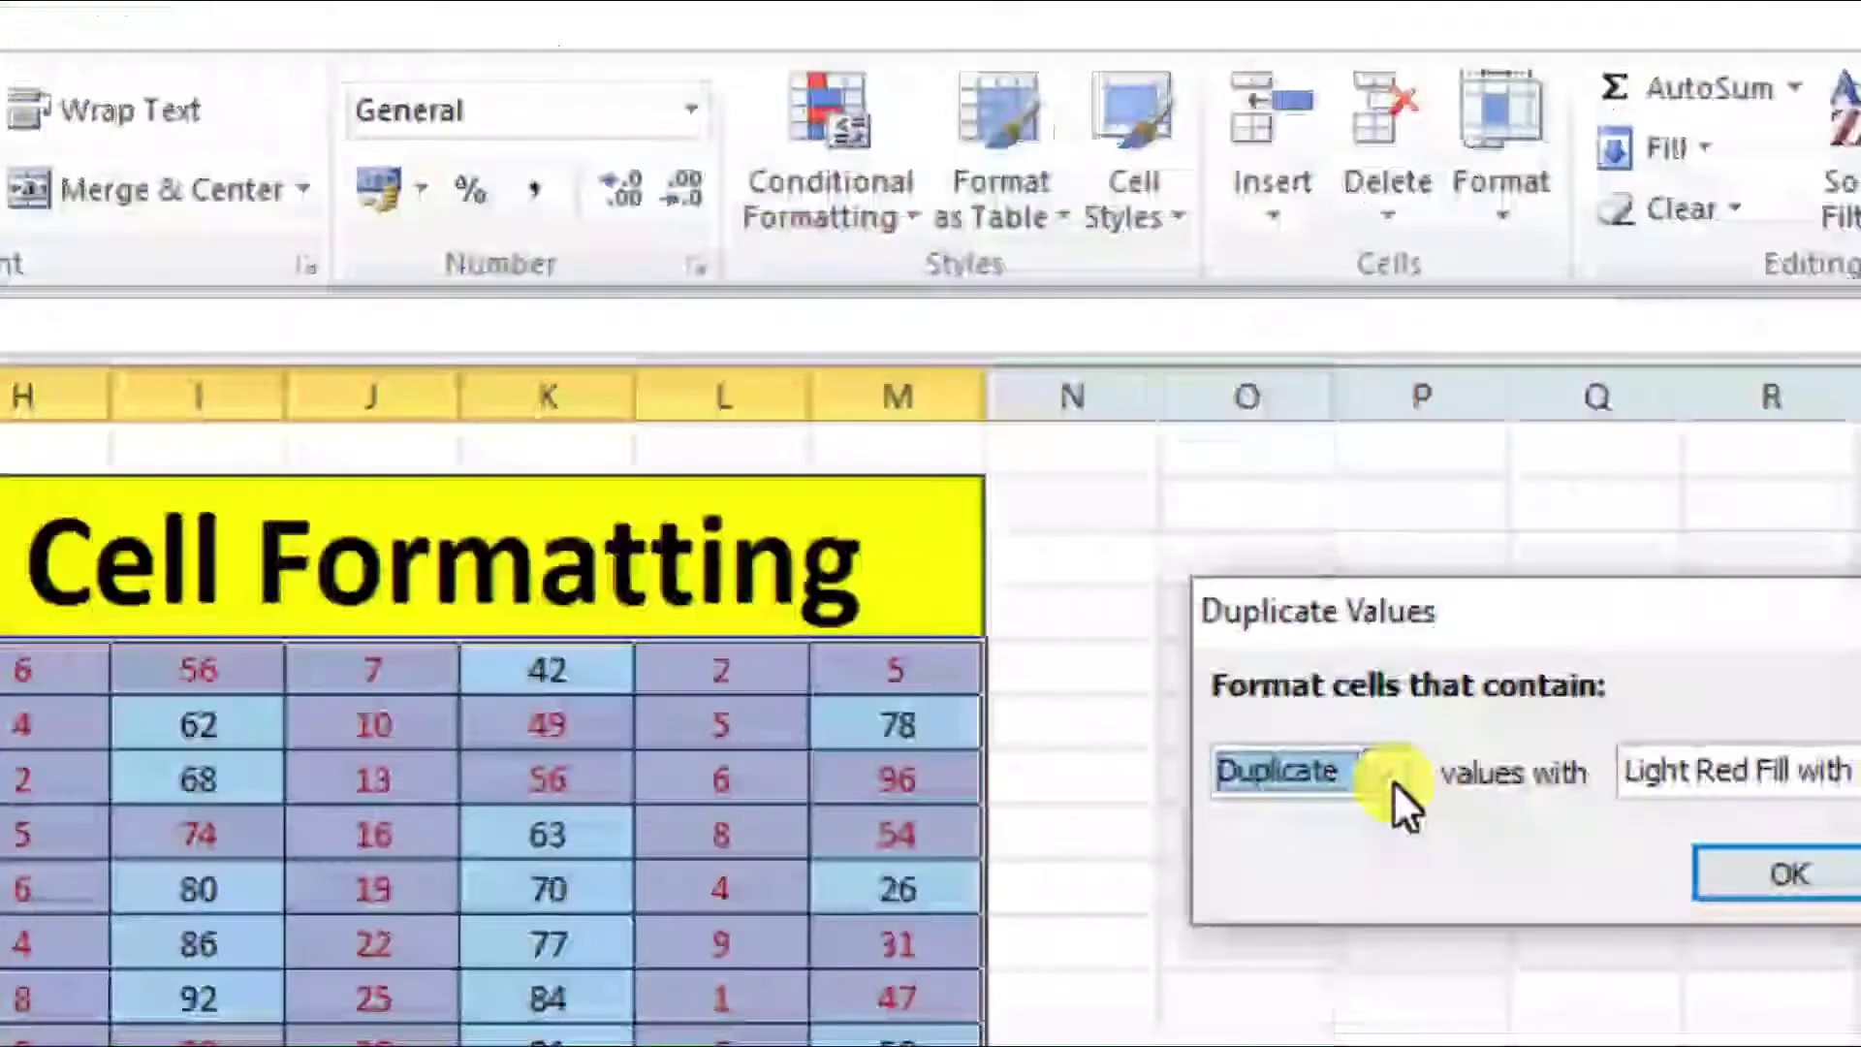
click(1375, 431)
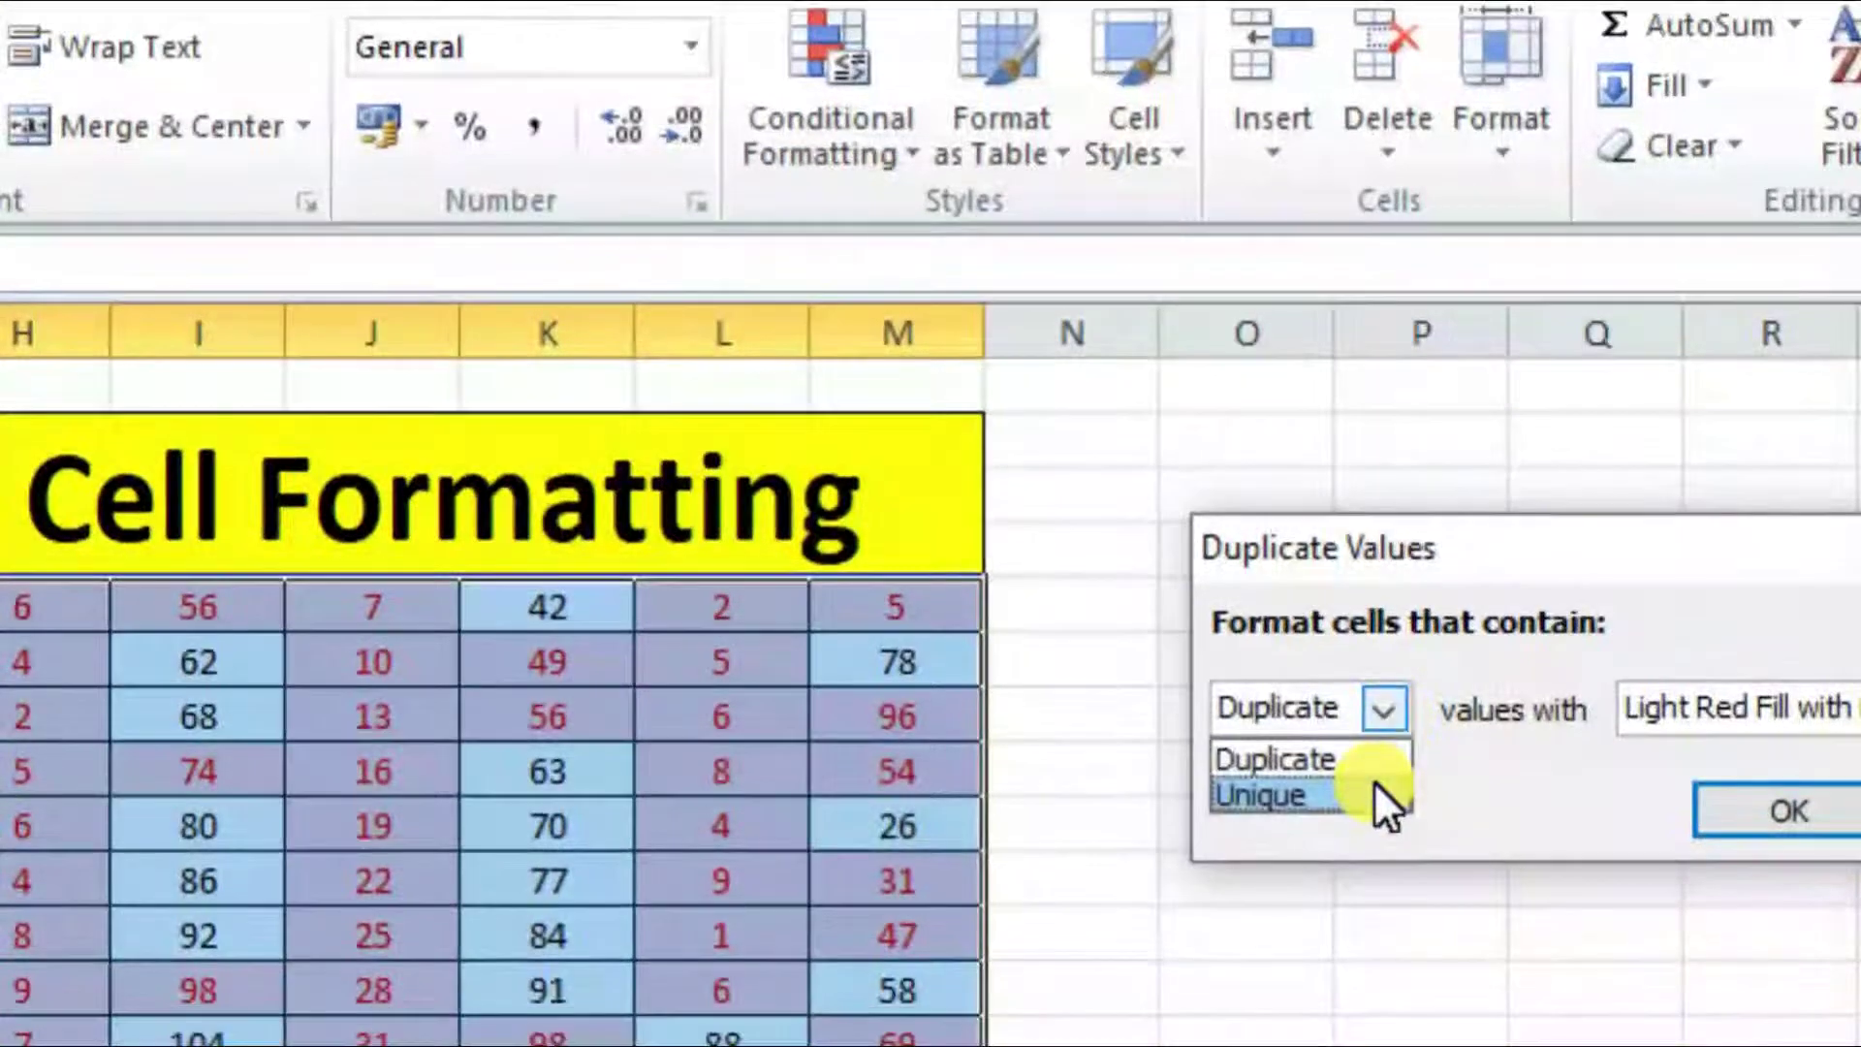
click(1375, 855)
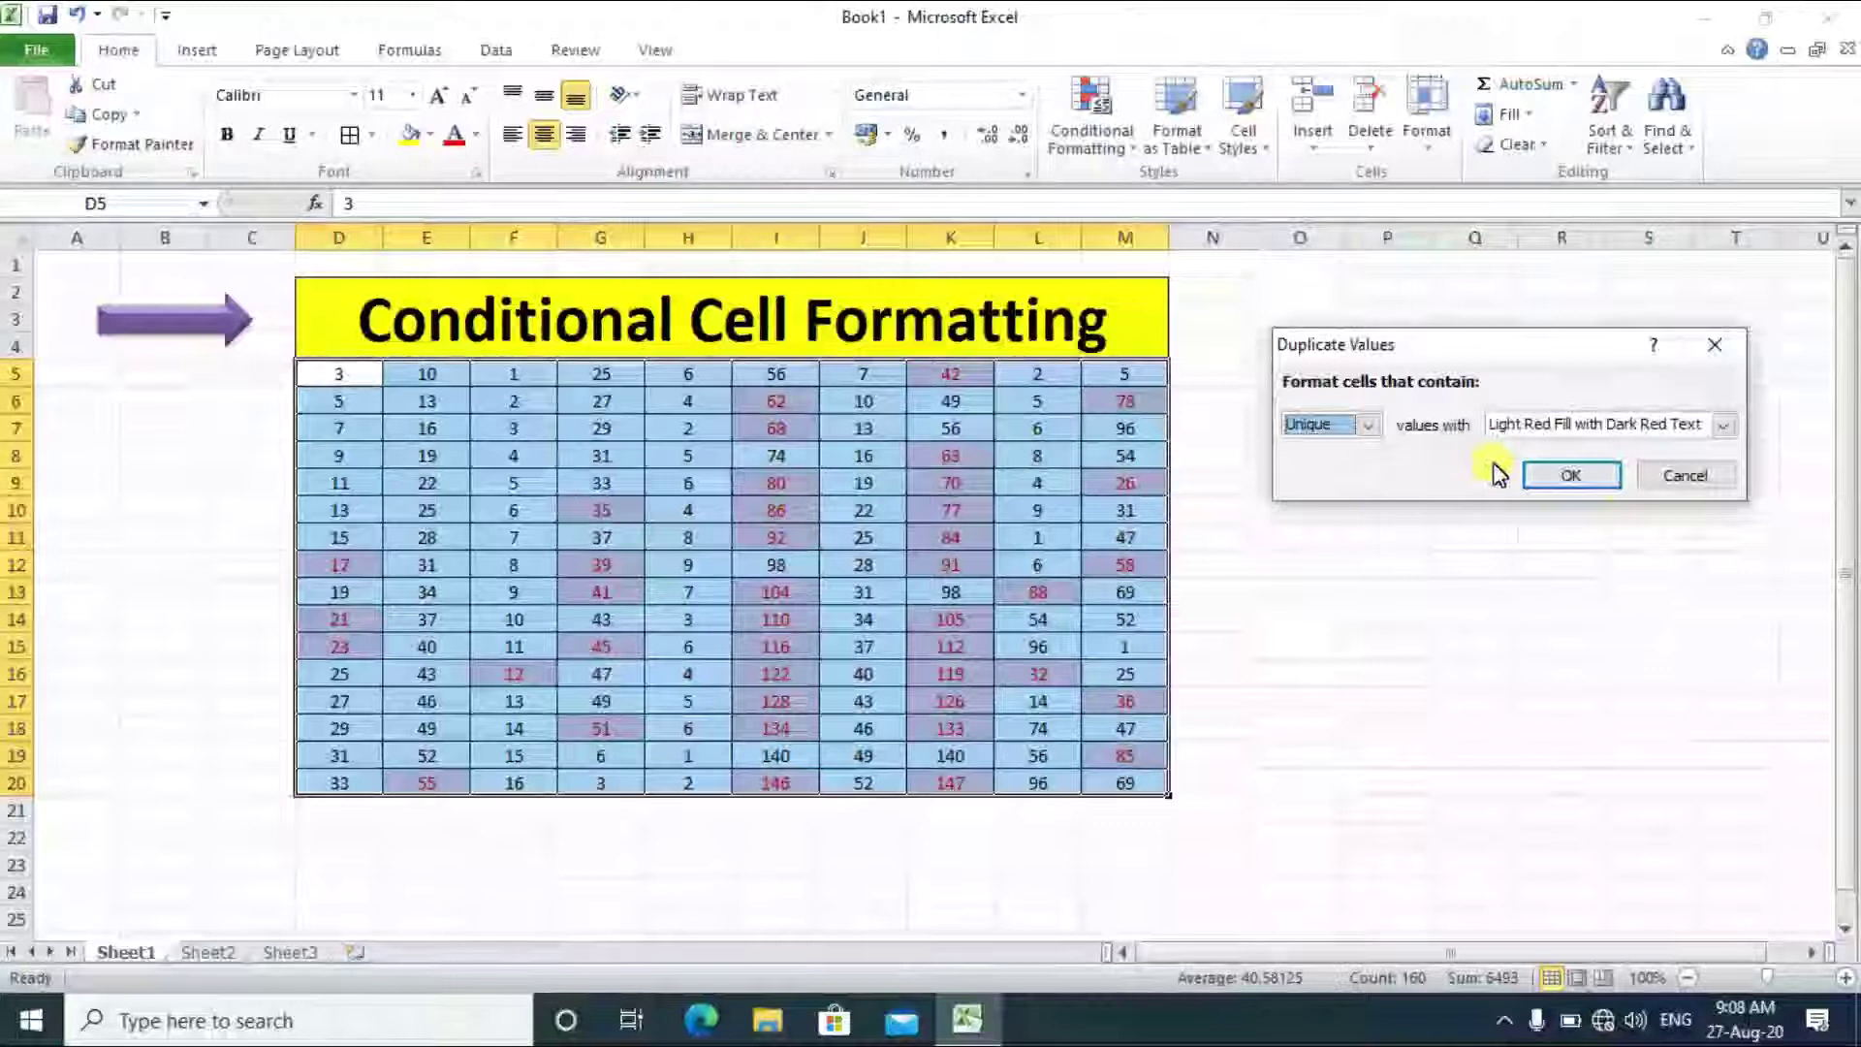
click(1595, 484)
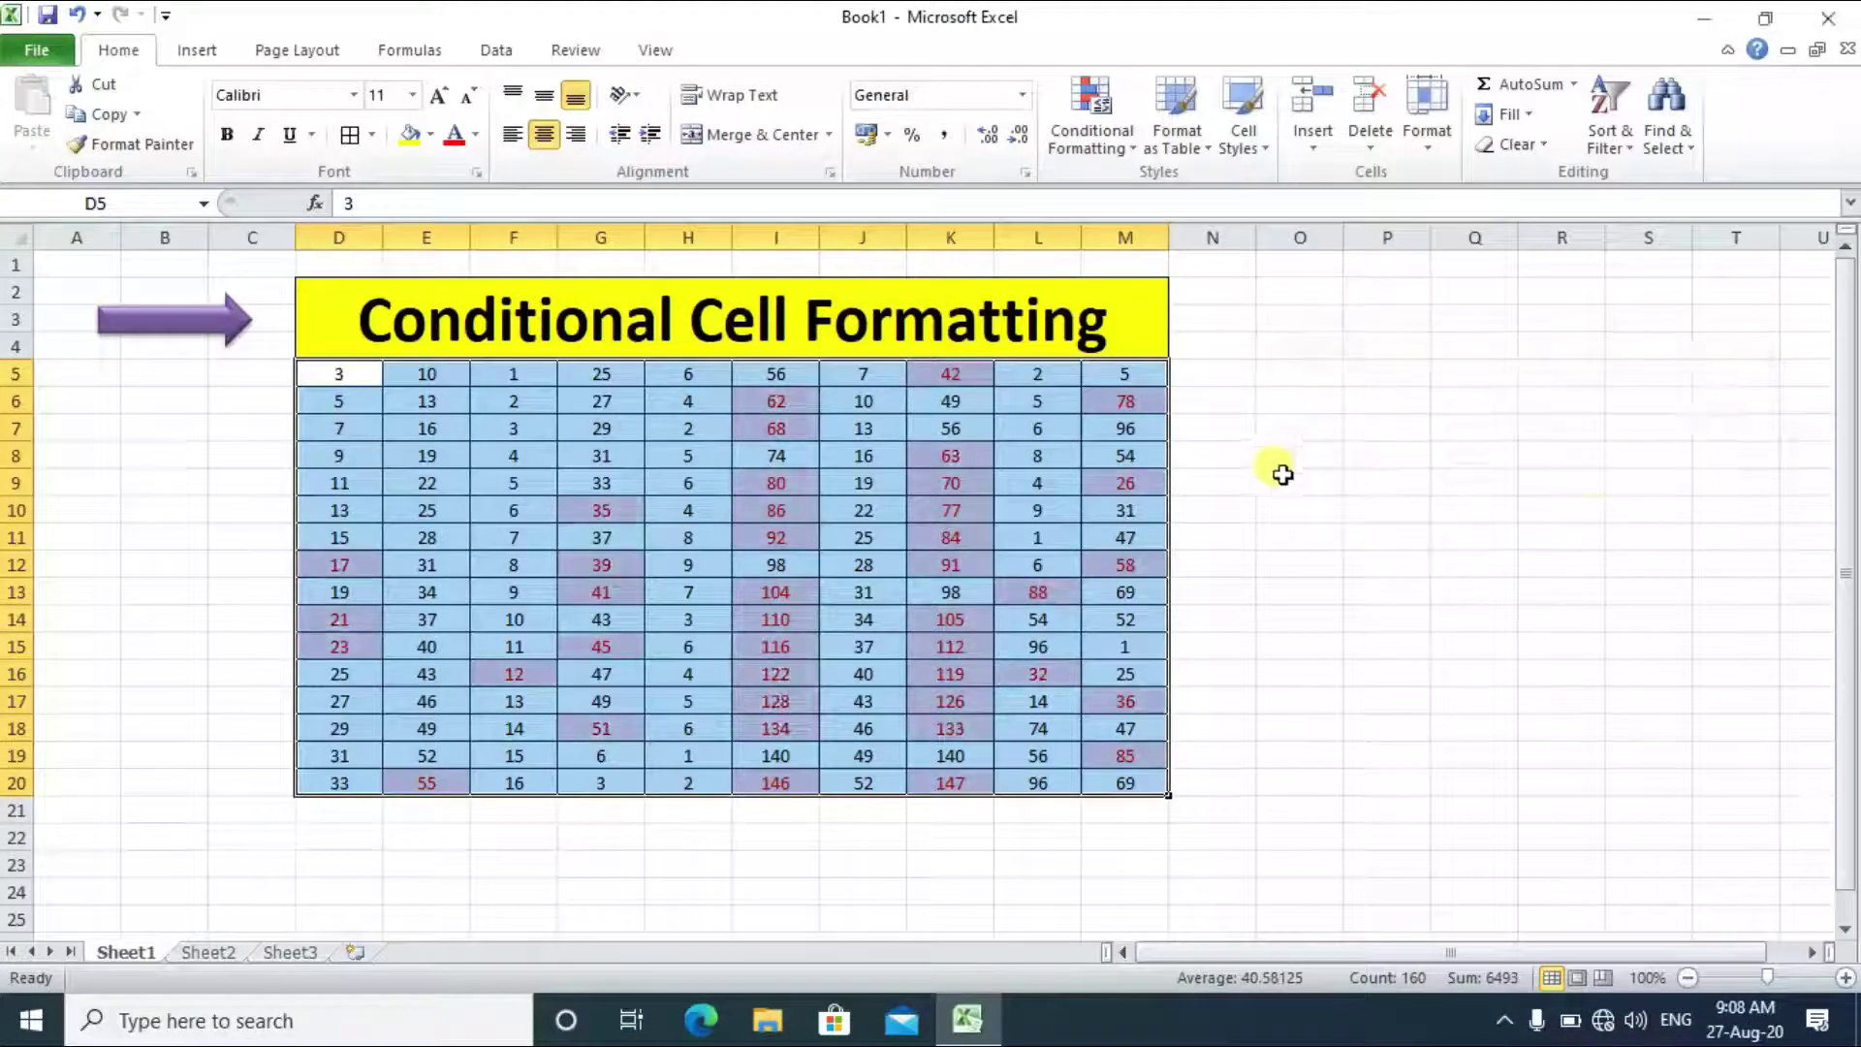
click(1224, 483)
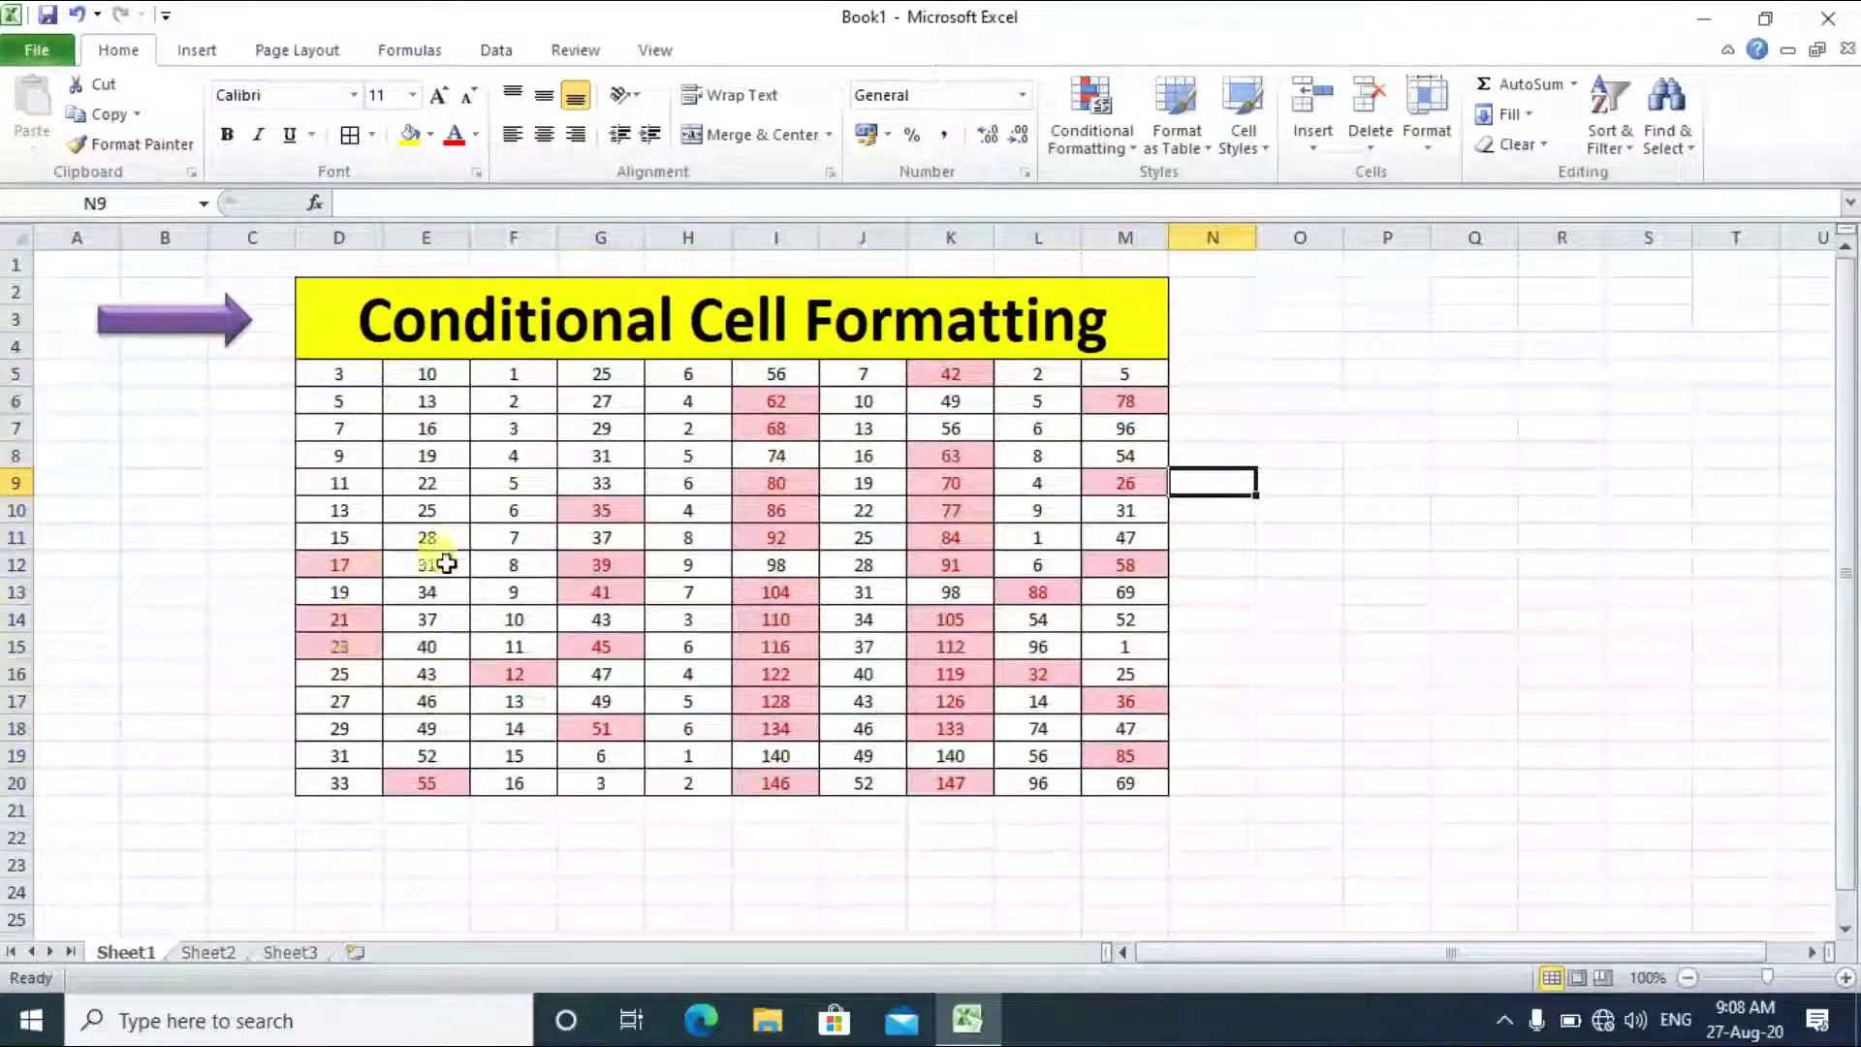